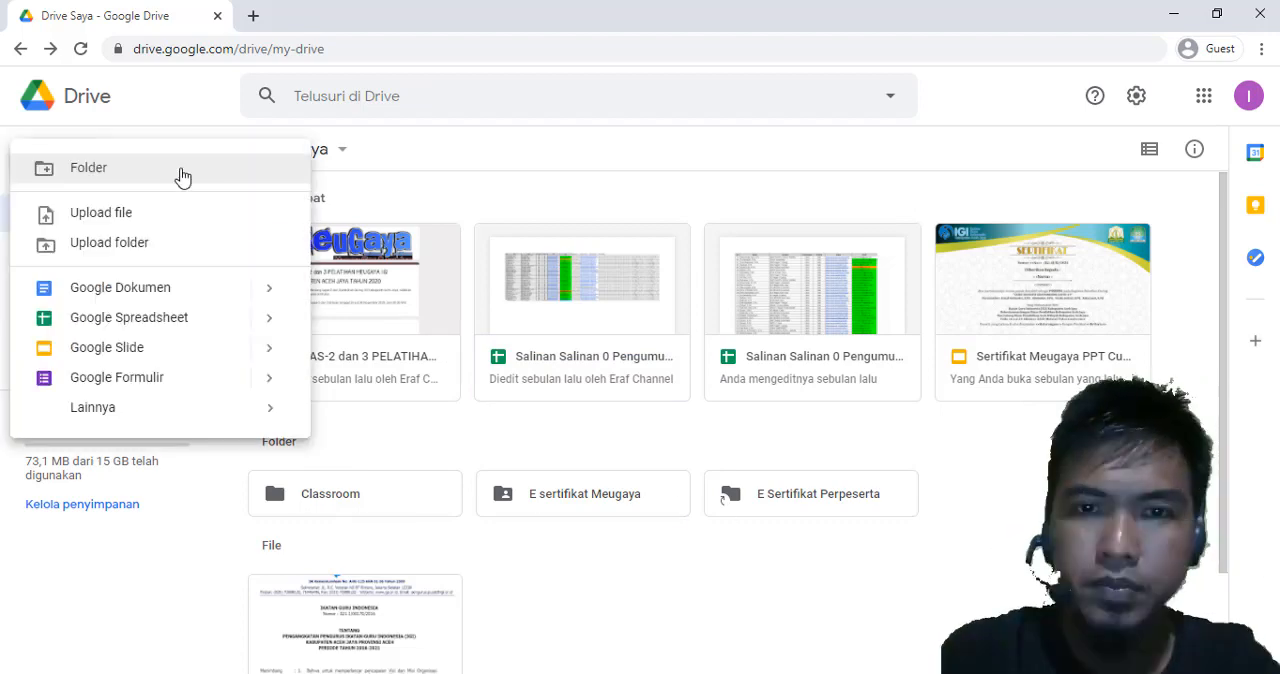
Create a new folder named Webinar 2020 in My Drive
left_click(171, 177)
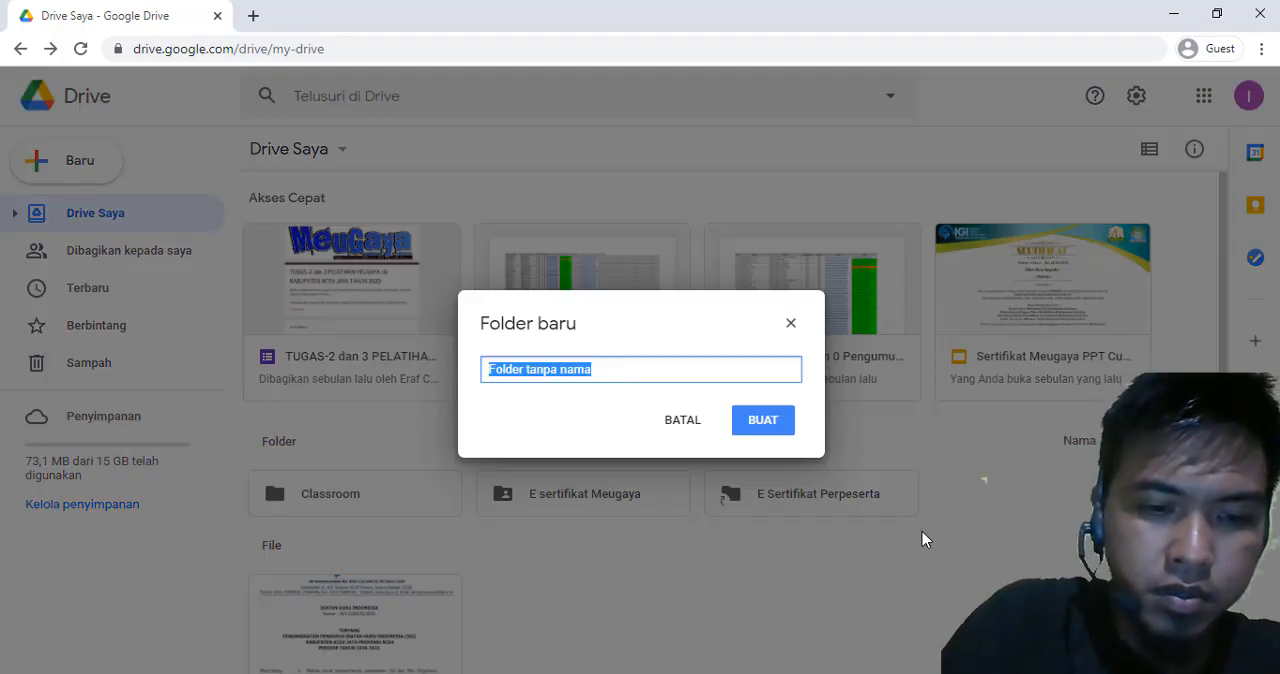
type("We")
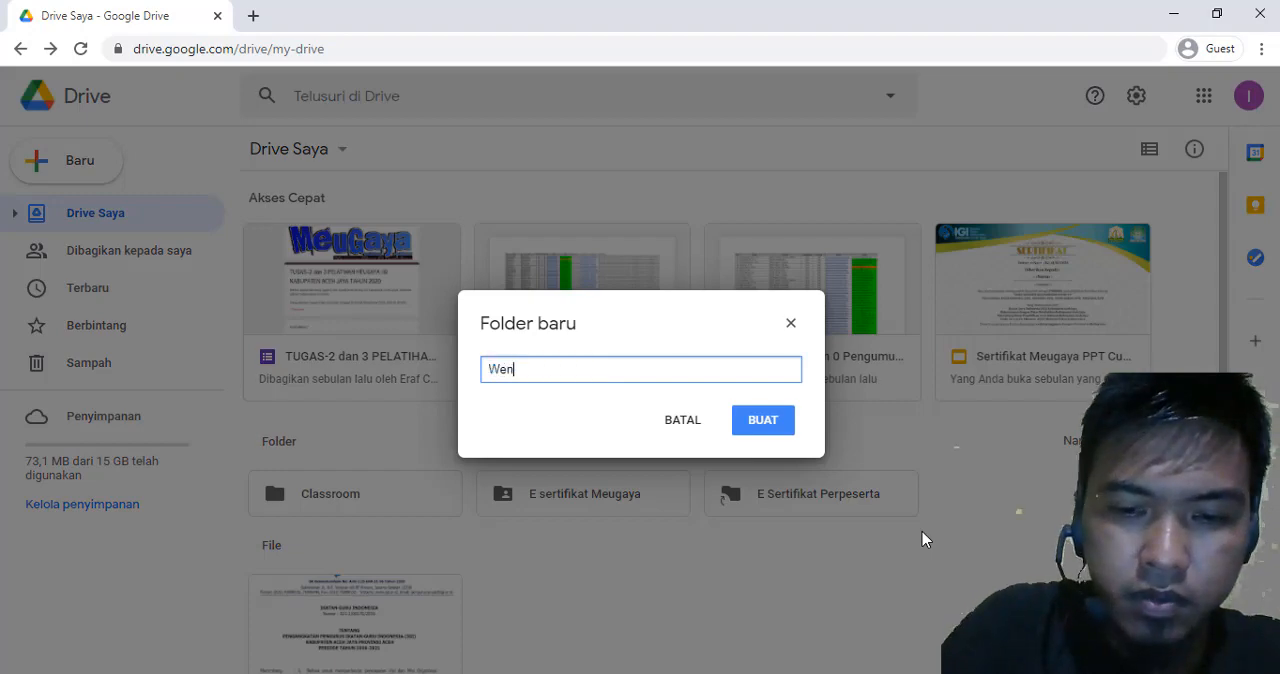
type("Bin")
key("BackSpace")
key("BackSpace")
key("BackSpace")
type("bu")
key("BackSpace")
type("inar 2-2-")
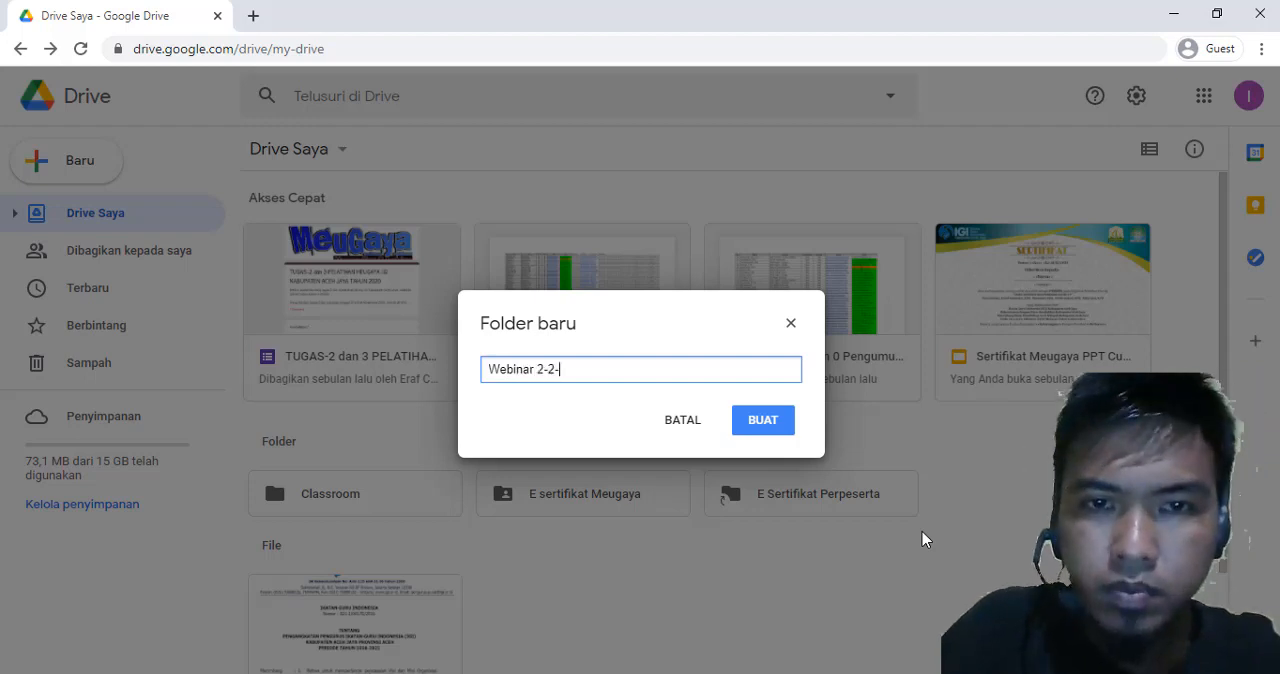
key("BackSpace")
key("BackSpace")
key("BackSpace")
type("020")
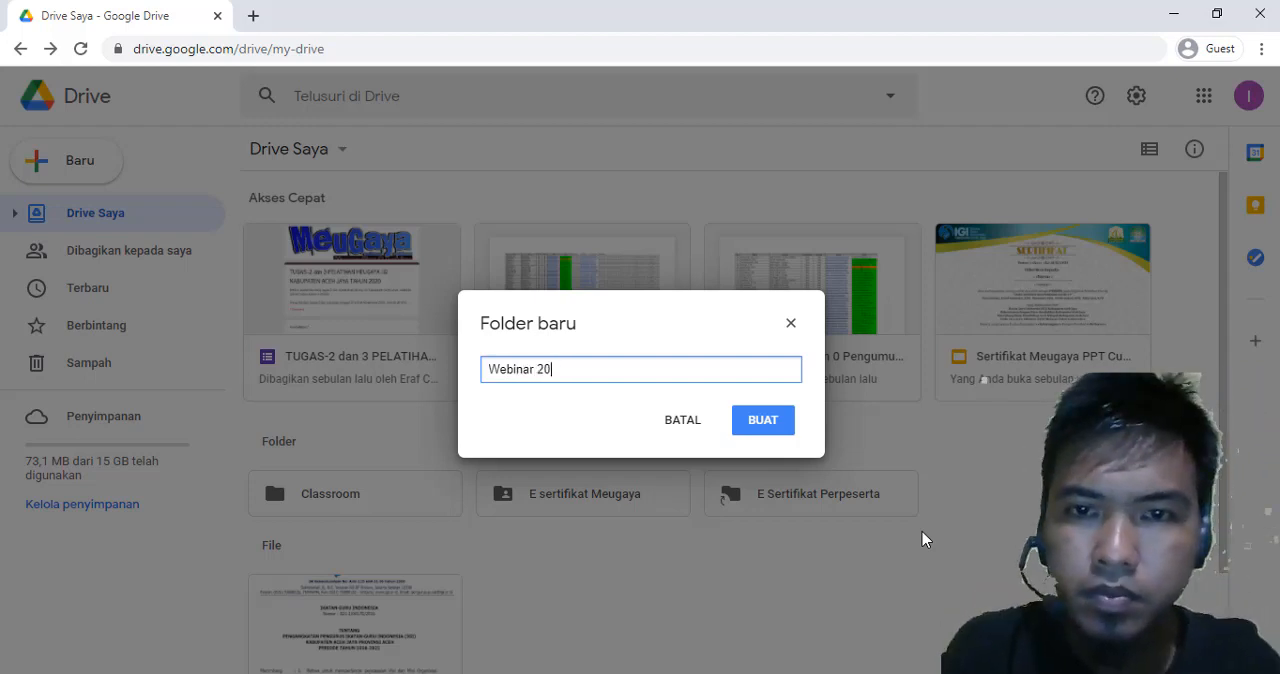
left_click(756, 428)
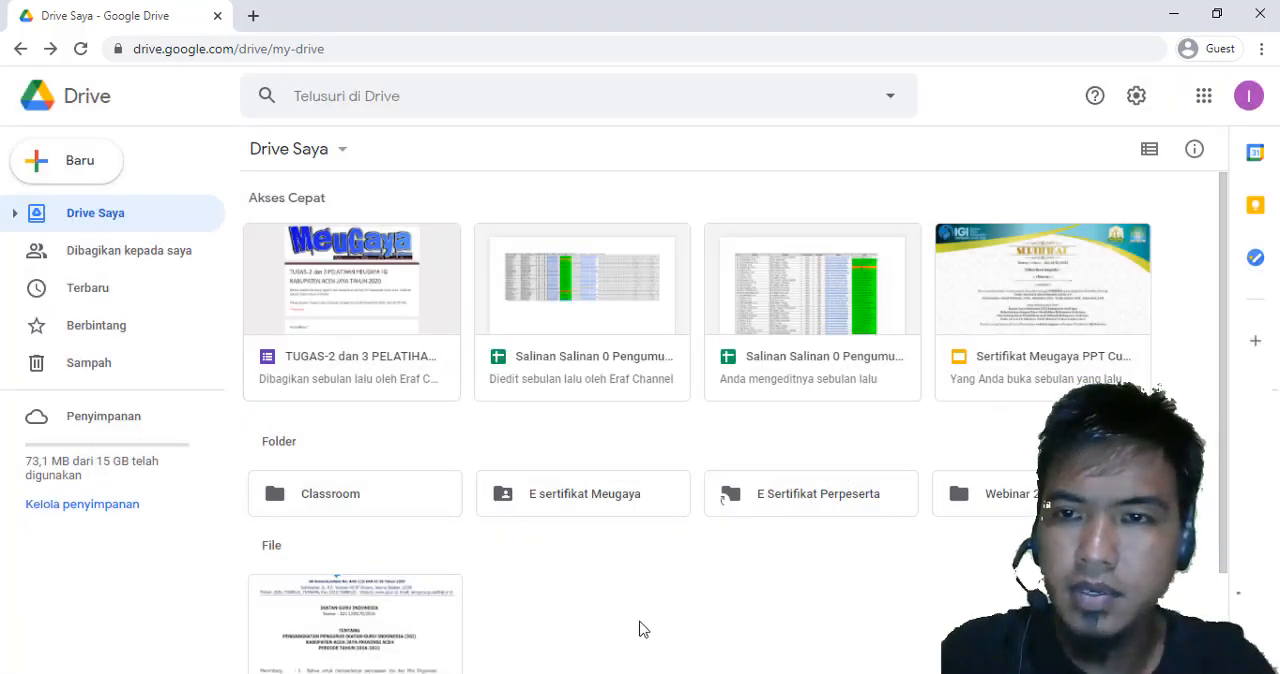
Open the Webinar 2020 folder and upload the Seritifkat Webinar Final PowerPoint file from the local Webiar folder
left_click(1000, 505)
double_click(1018, 503)
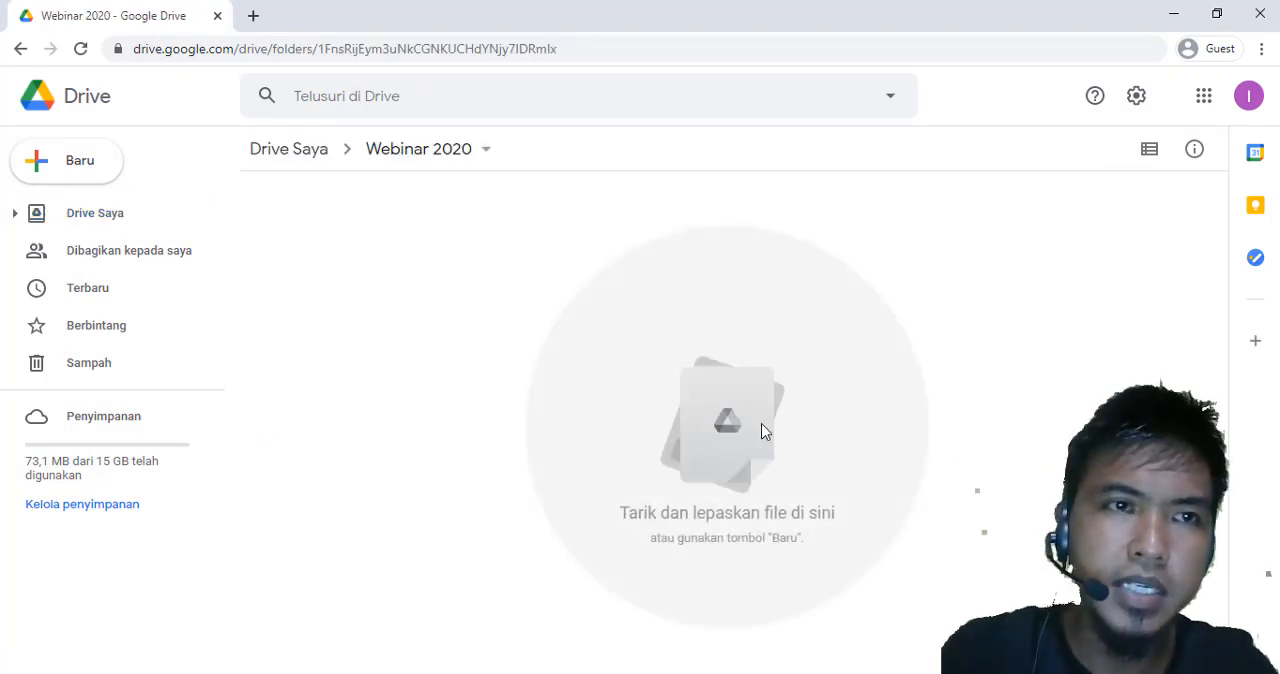
left_click(55, 165)
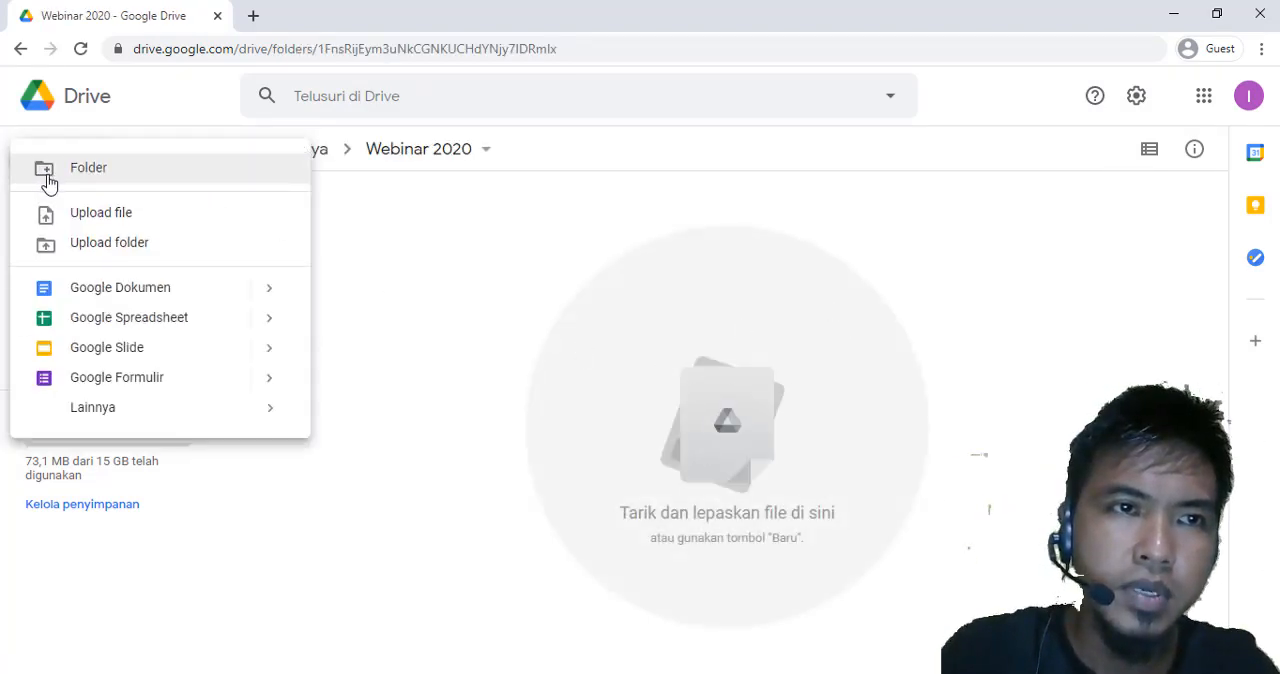
left_click(107, 221)
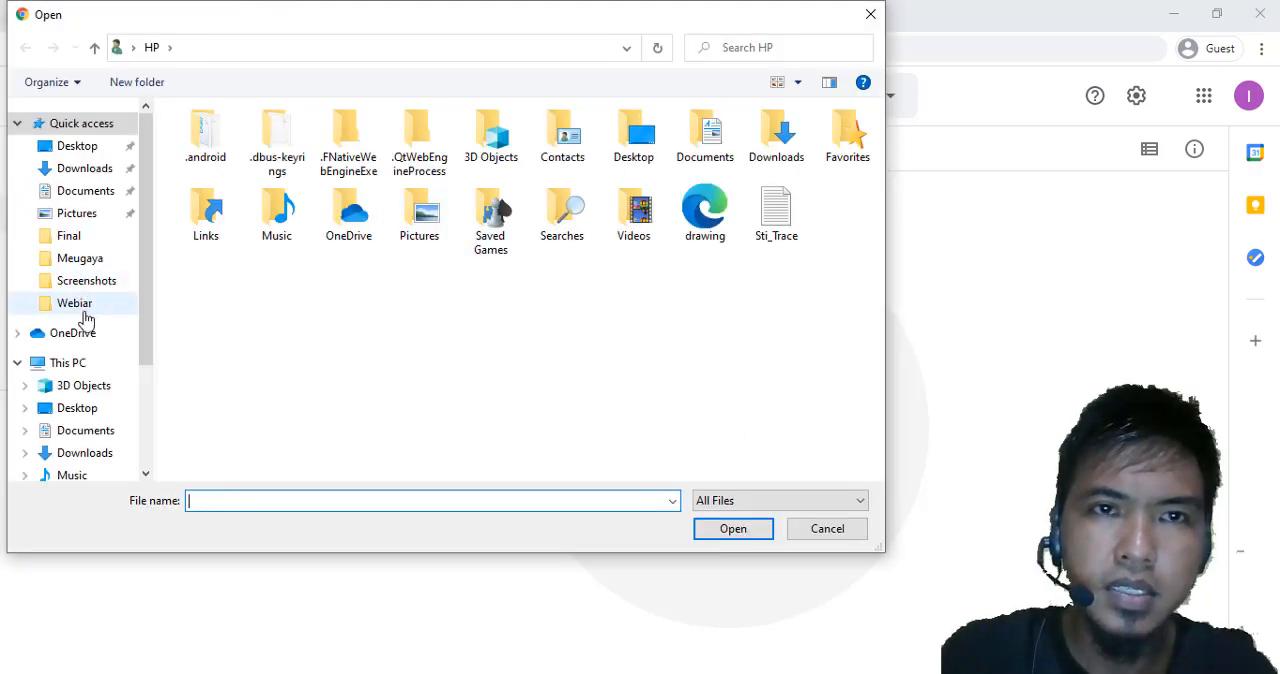
left_click(80, 305)
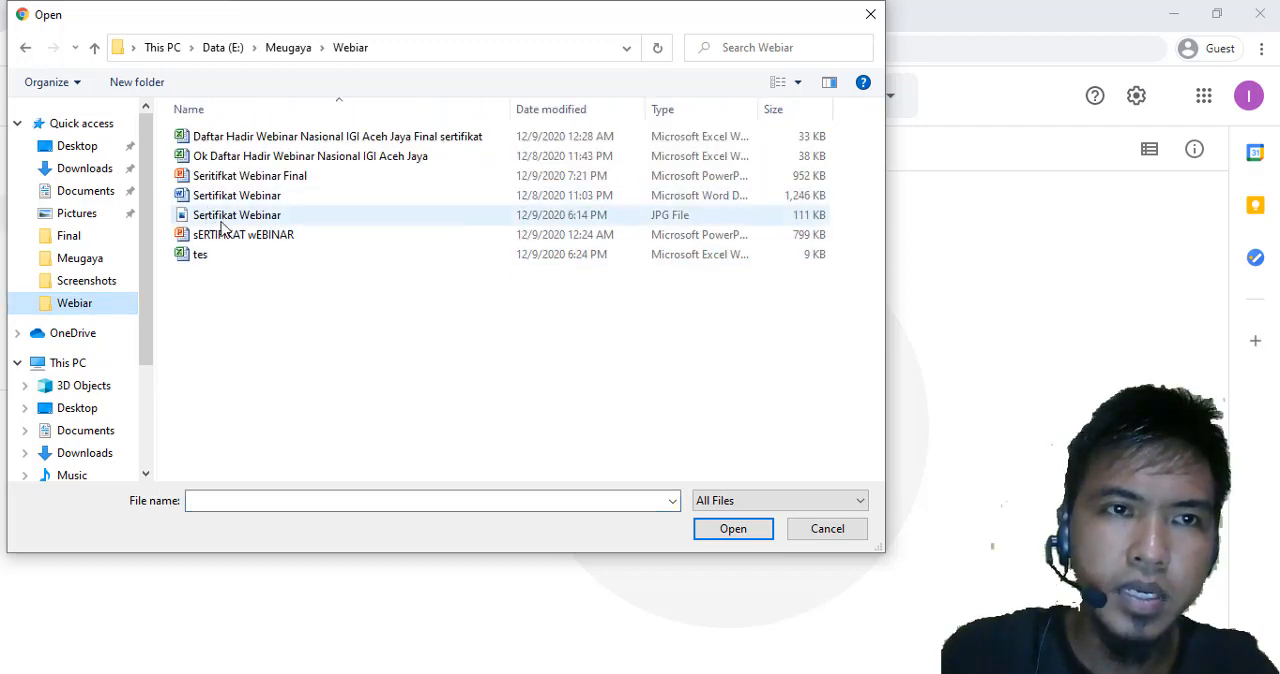
left_click(225, 178)
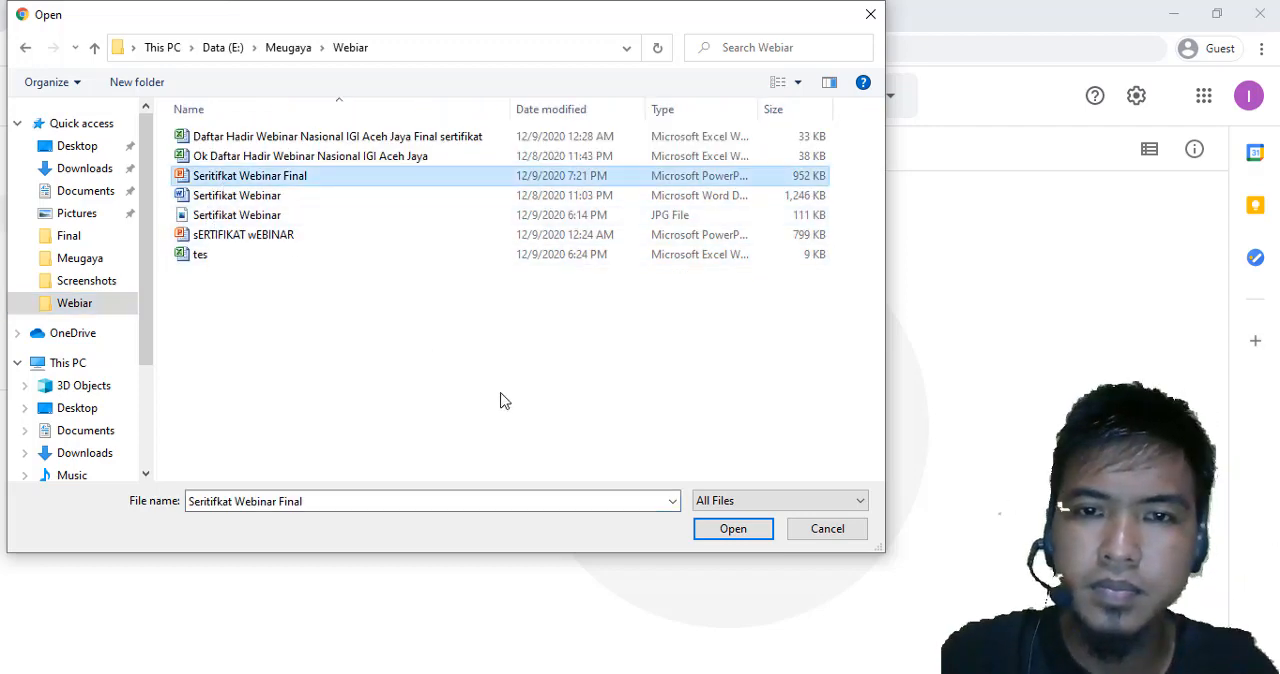
left_click(731, 530)
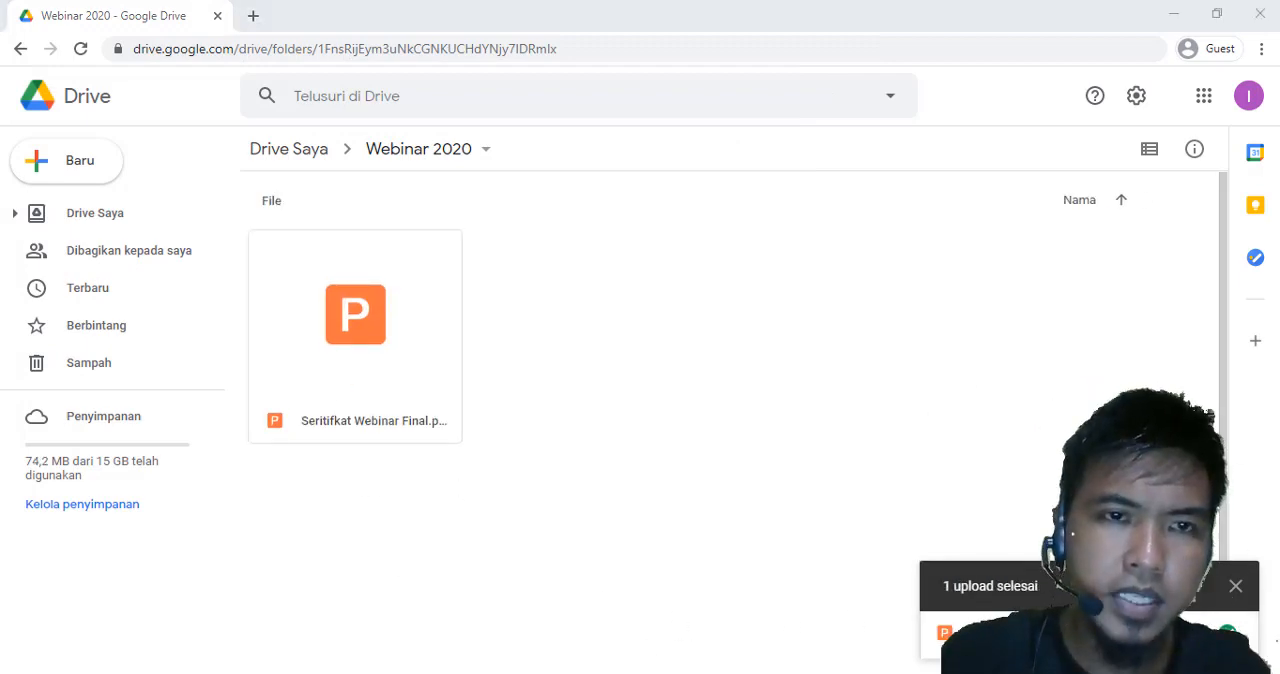
Switch to File Explorer and upload the tes Excel workbook from the Webiar folder into the Webinar 2020 Drive folder
left_click(278, 673)
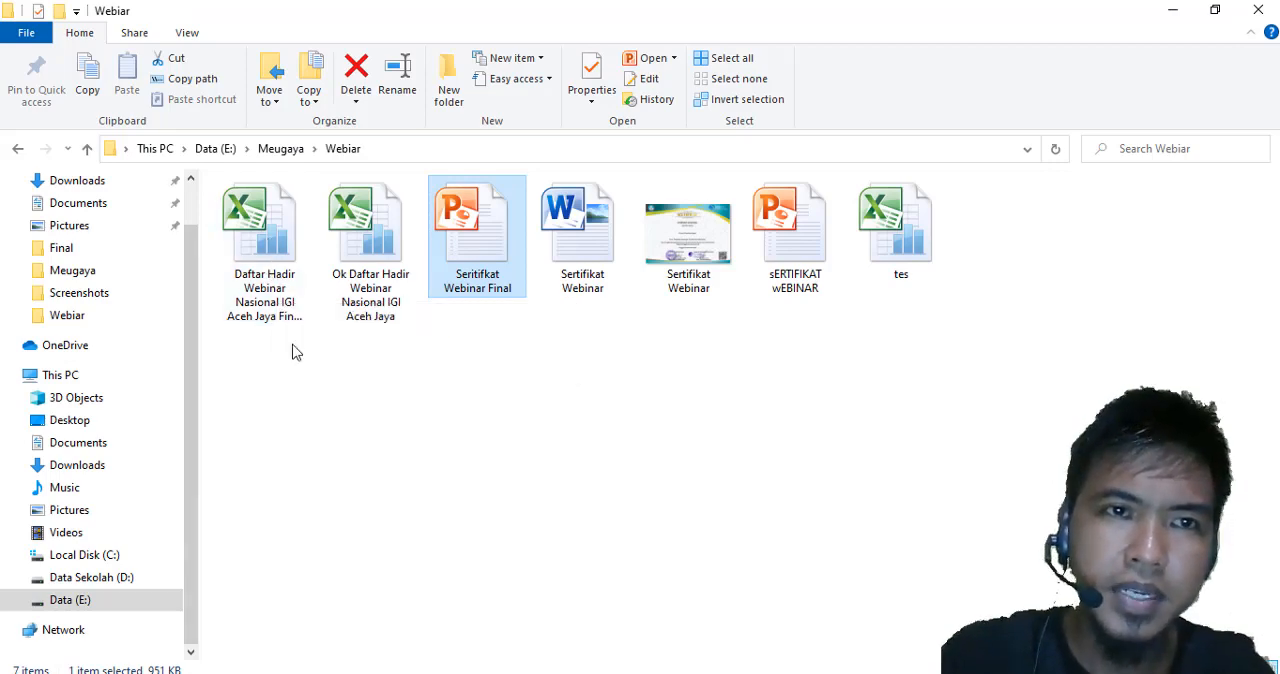
left_click(265, 250)
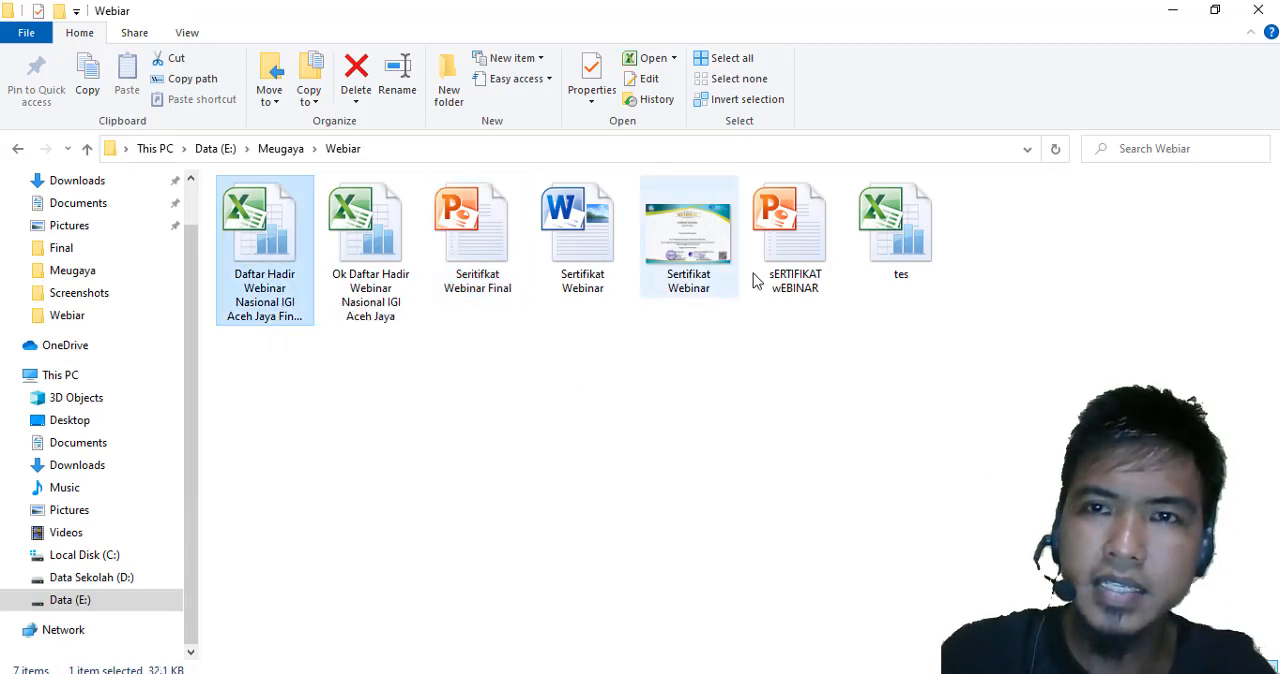
left_click(874, 390)
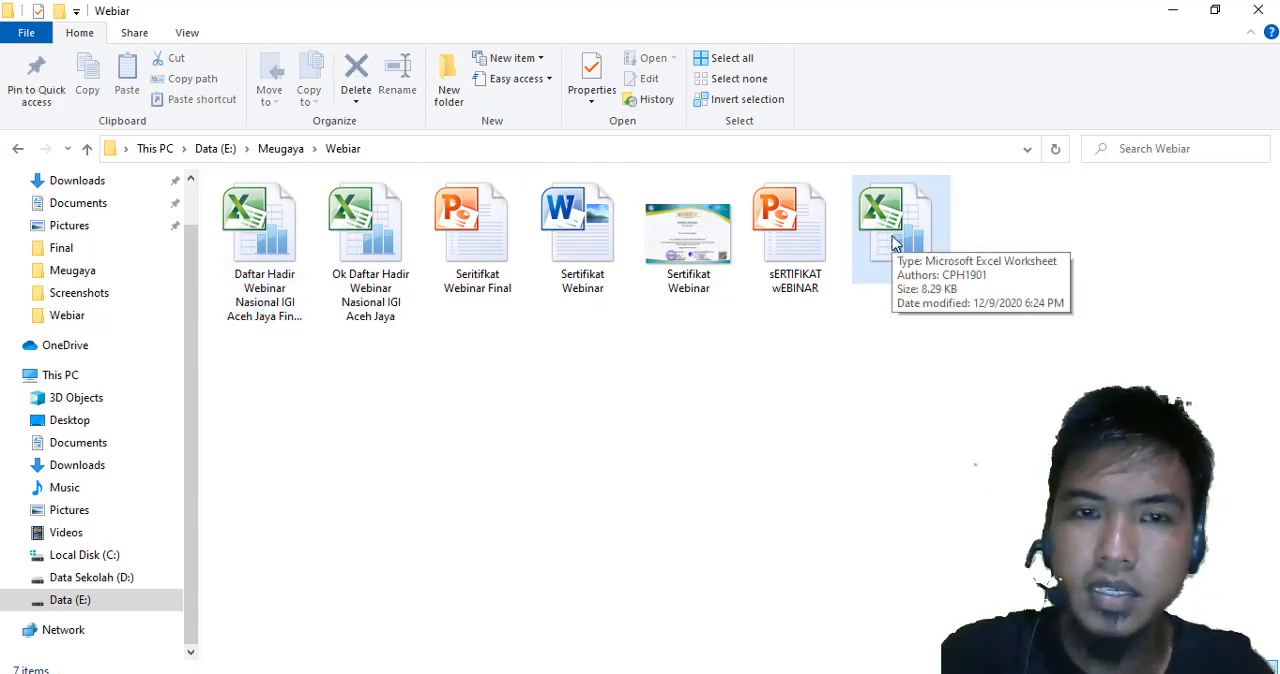
left_click_drag(893, 230, 697, 410)
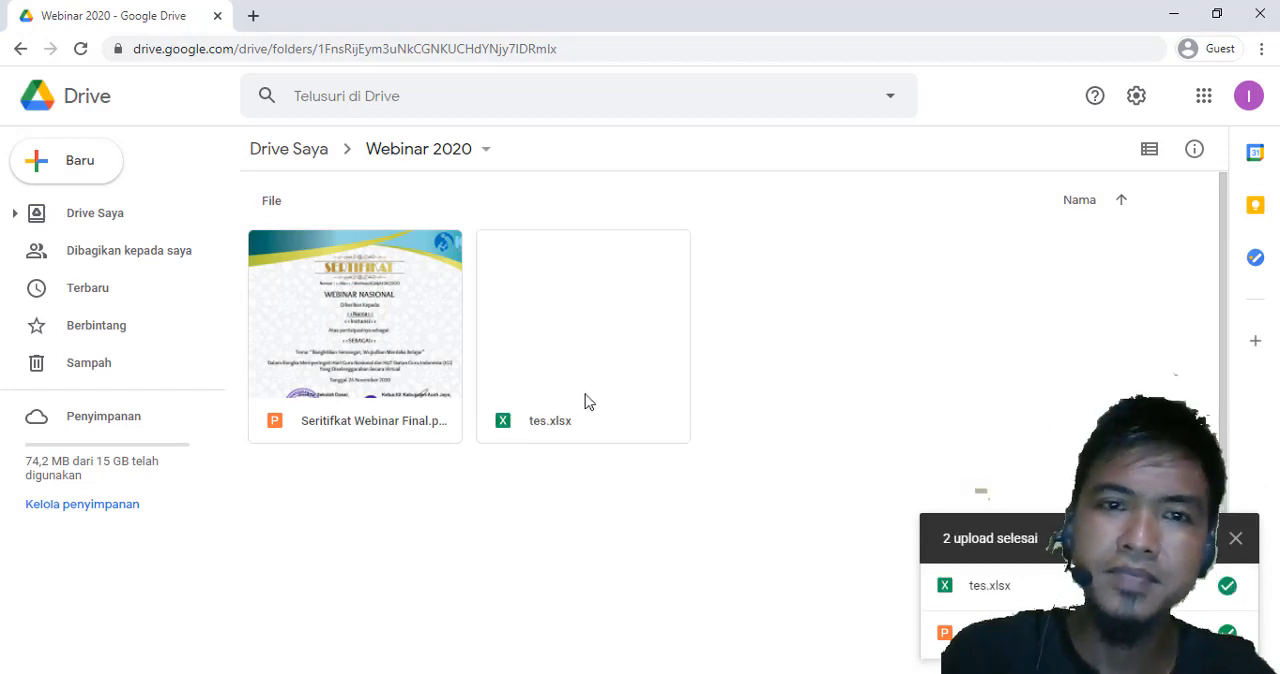
Open the uploaded Seritifkat Webinar Final.pptx and save it as a Google Slides presentation
double_click(400, 352)
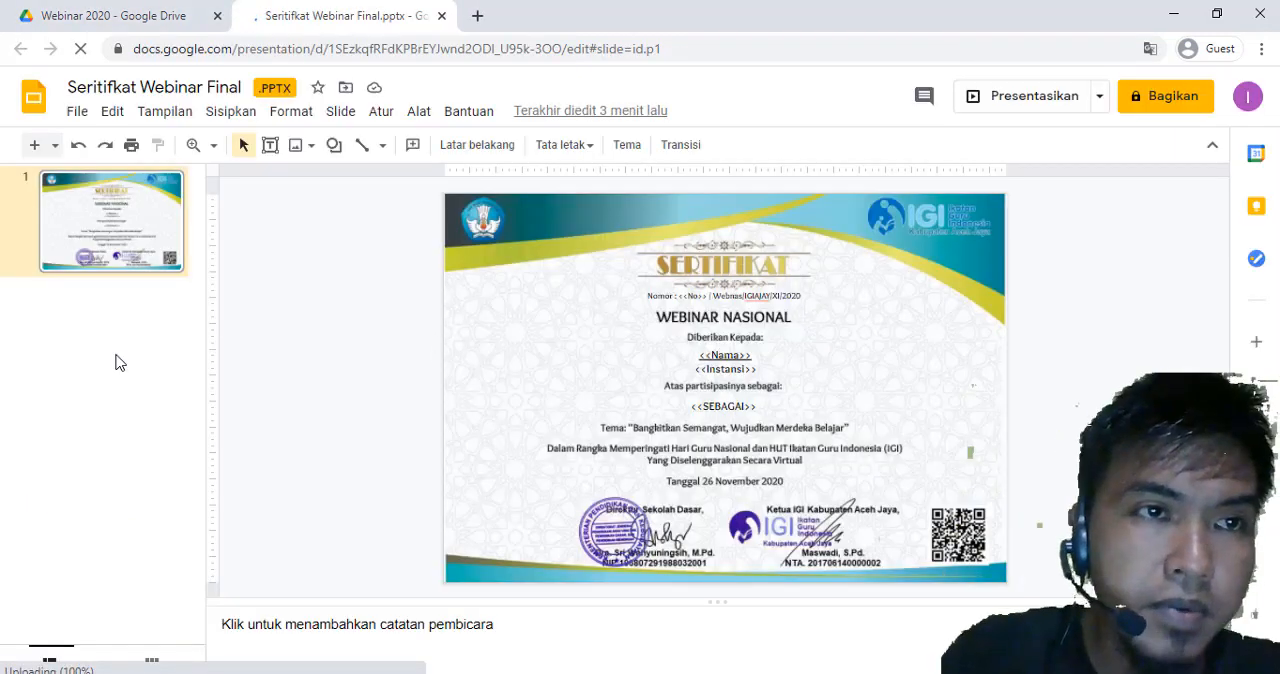
left_click(77, 112)
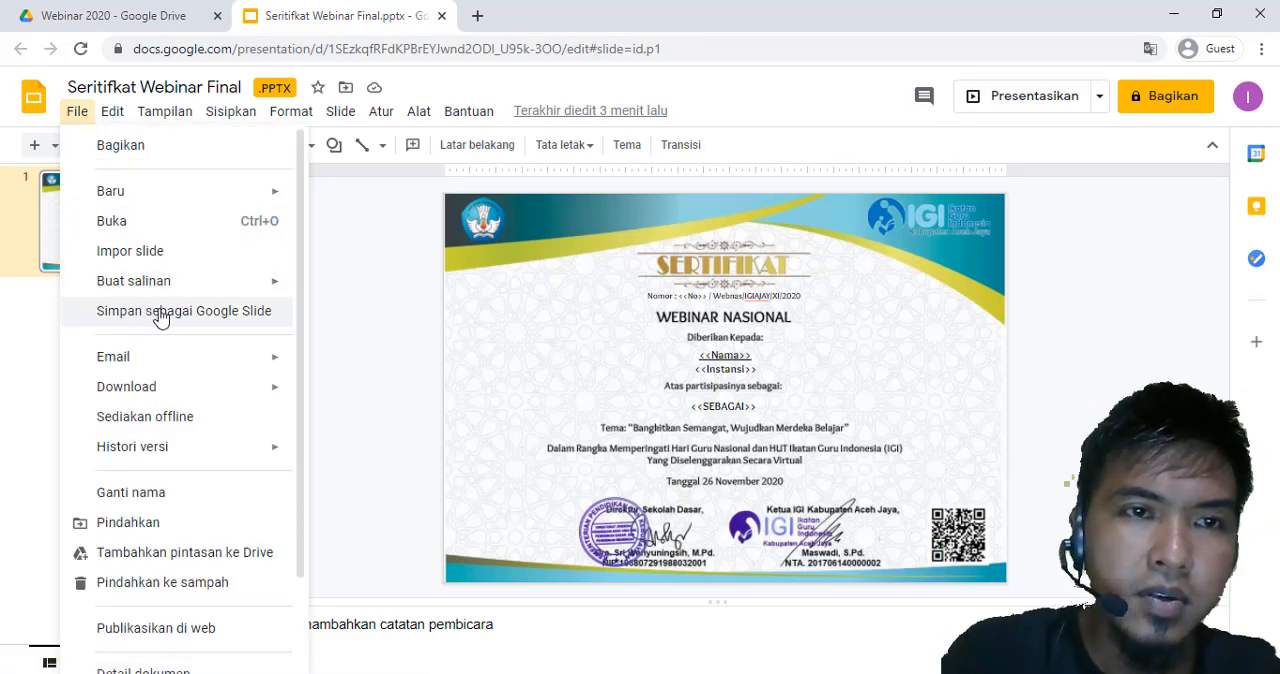
left_click(218, 315)
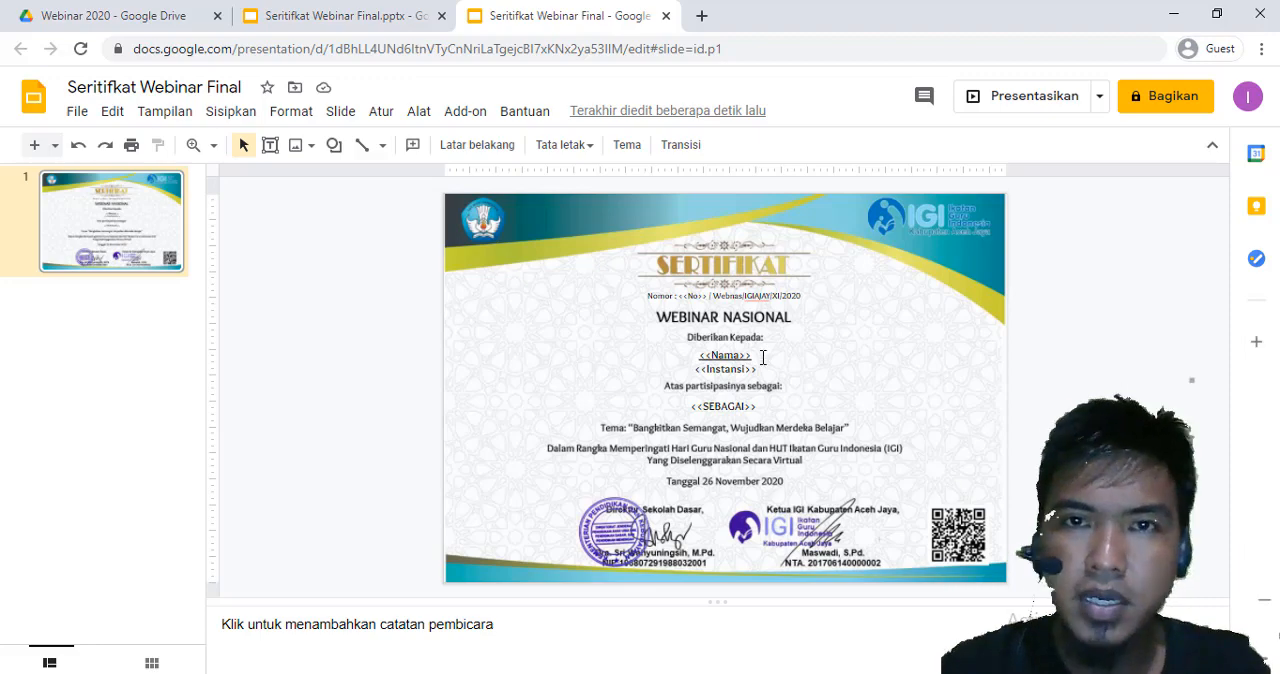
Check the <<Nama>> placeholder on the certificate slide of the converted presentation
double_click(762, 356)
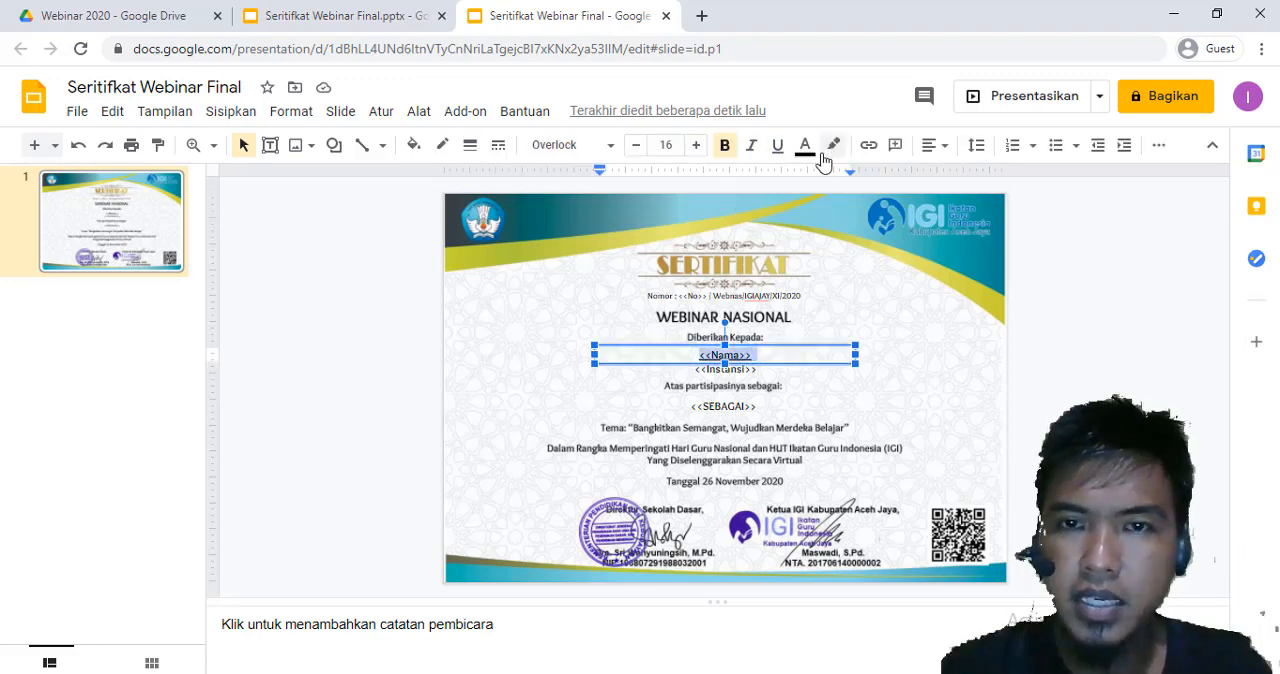
left_click(880, 390)
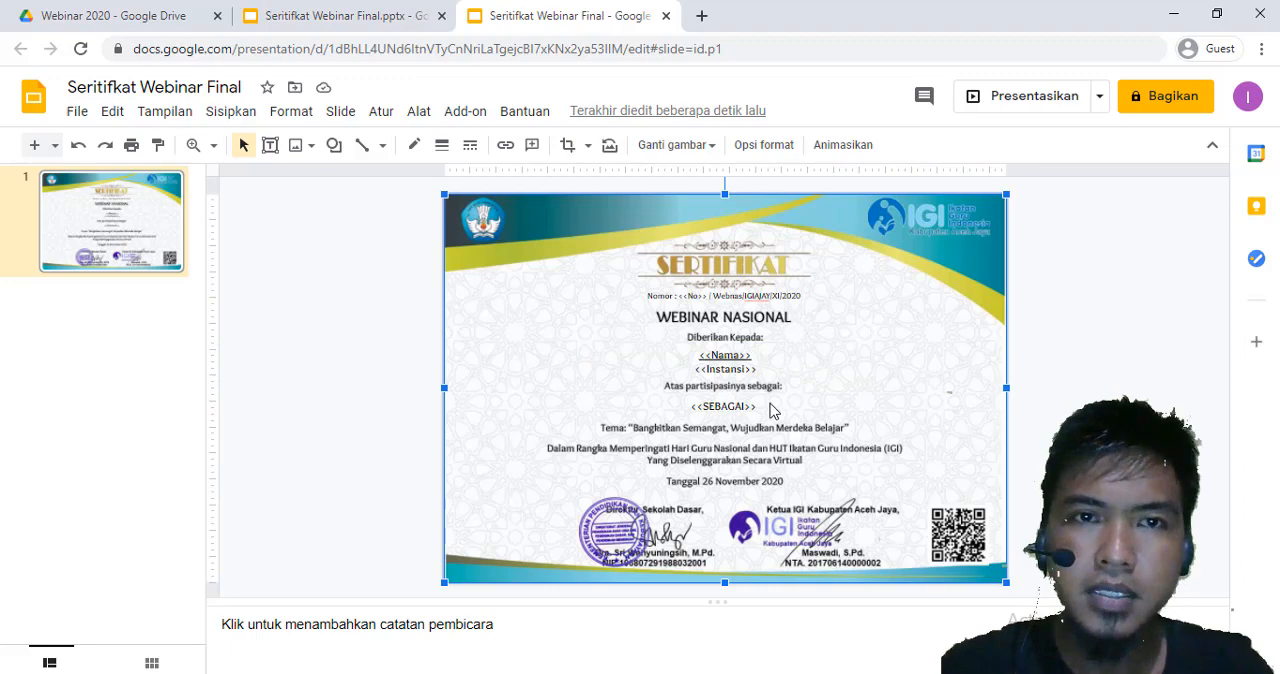
left_click(383, 288)
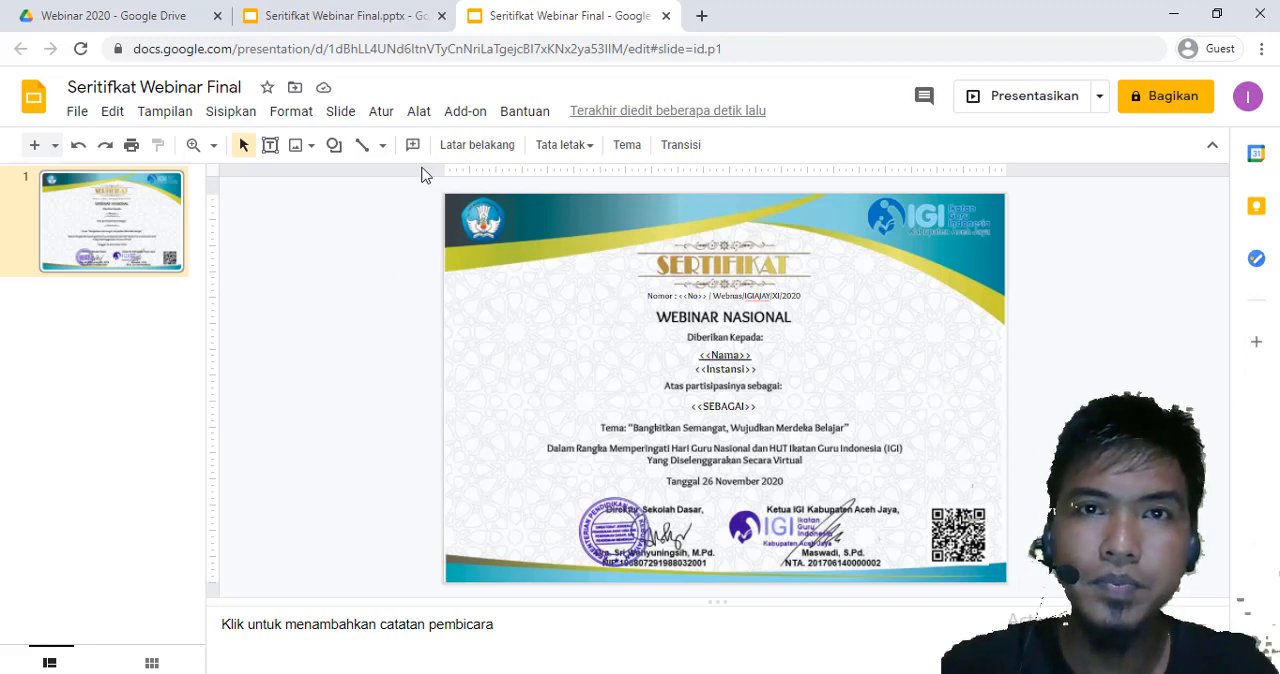
Close both presentations and delete the original Seritifkat Webinar Final.pptx from the Webinar 2020 folder
left_click(441, 16)
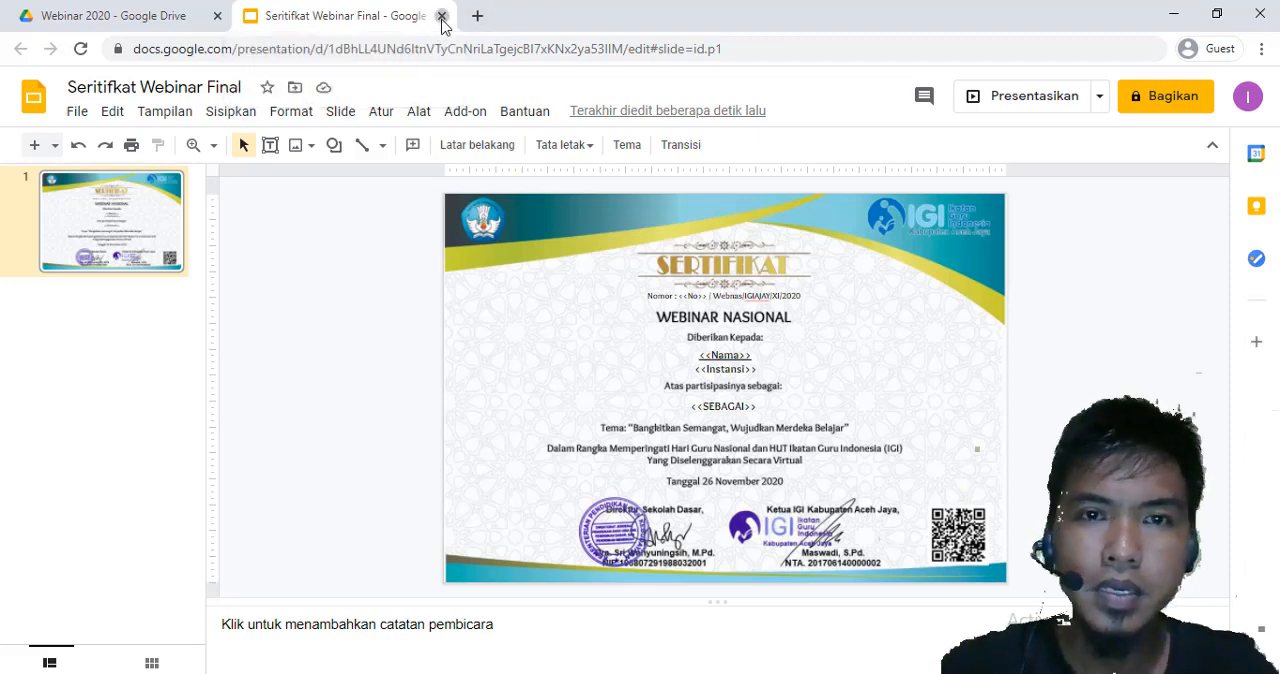
left_click(441, 16)
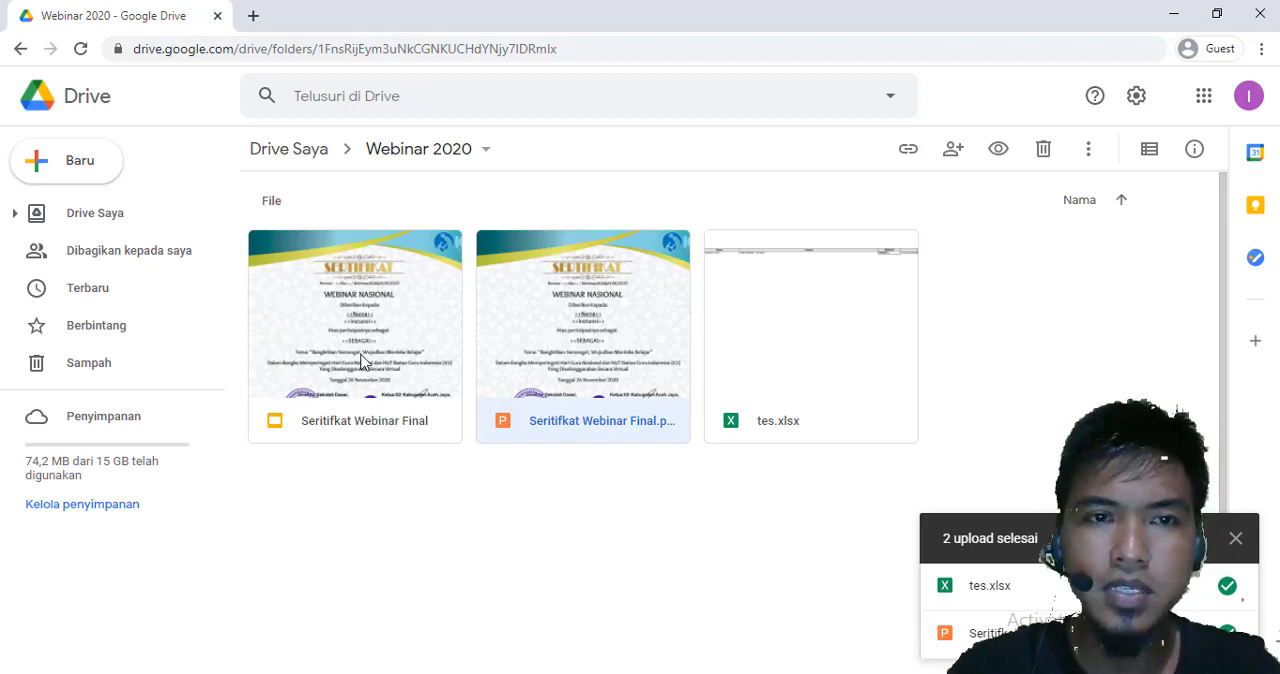
left_click(624, 484)
left_click(641, 350)
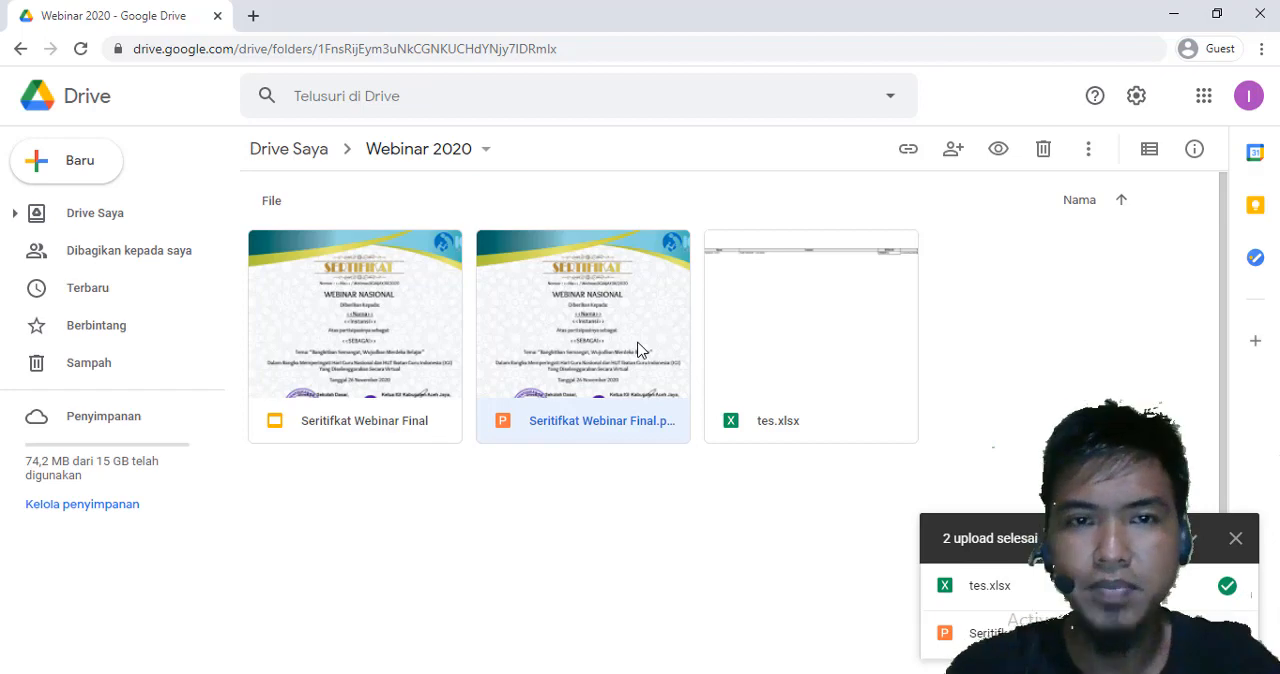
key("Delete")
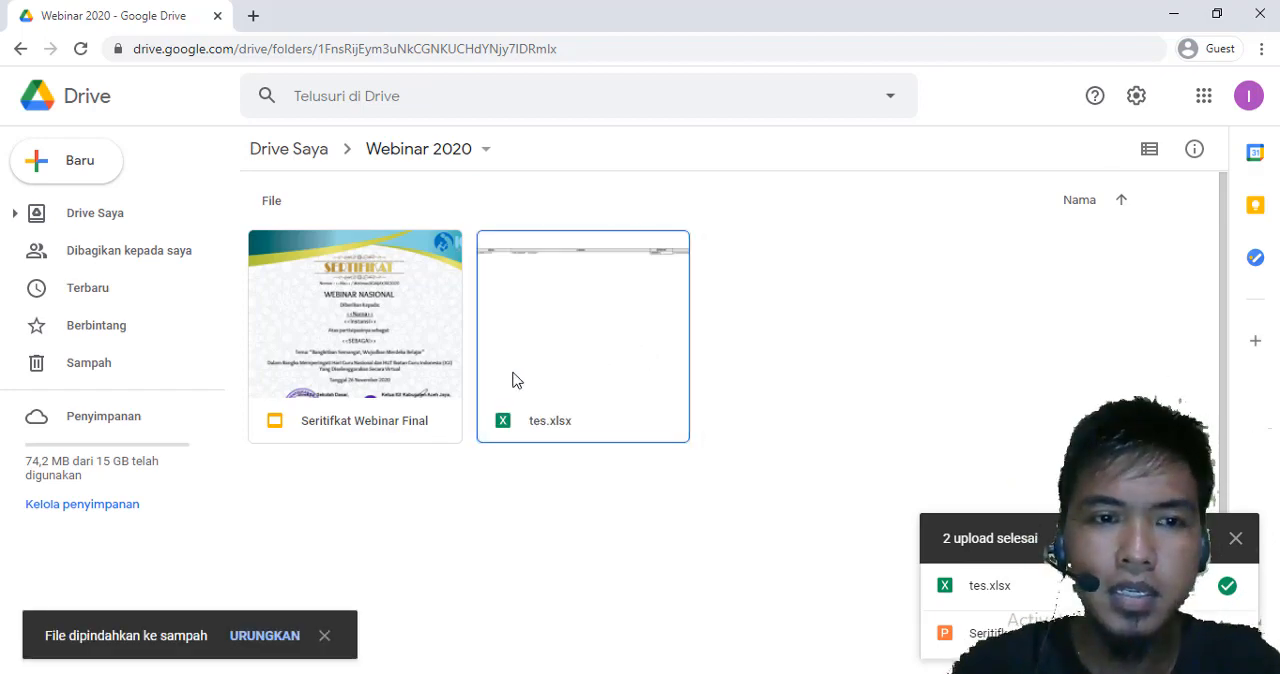
Save tes.xlsx as a Google Spreadsheet, keeping only the converted copy open, and narrow its Instansi column
double_click(554, 321)
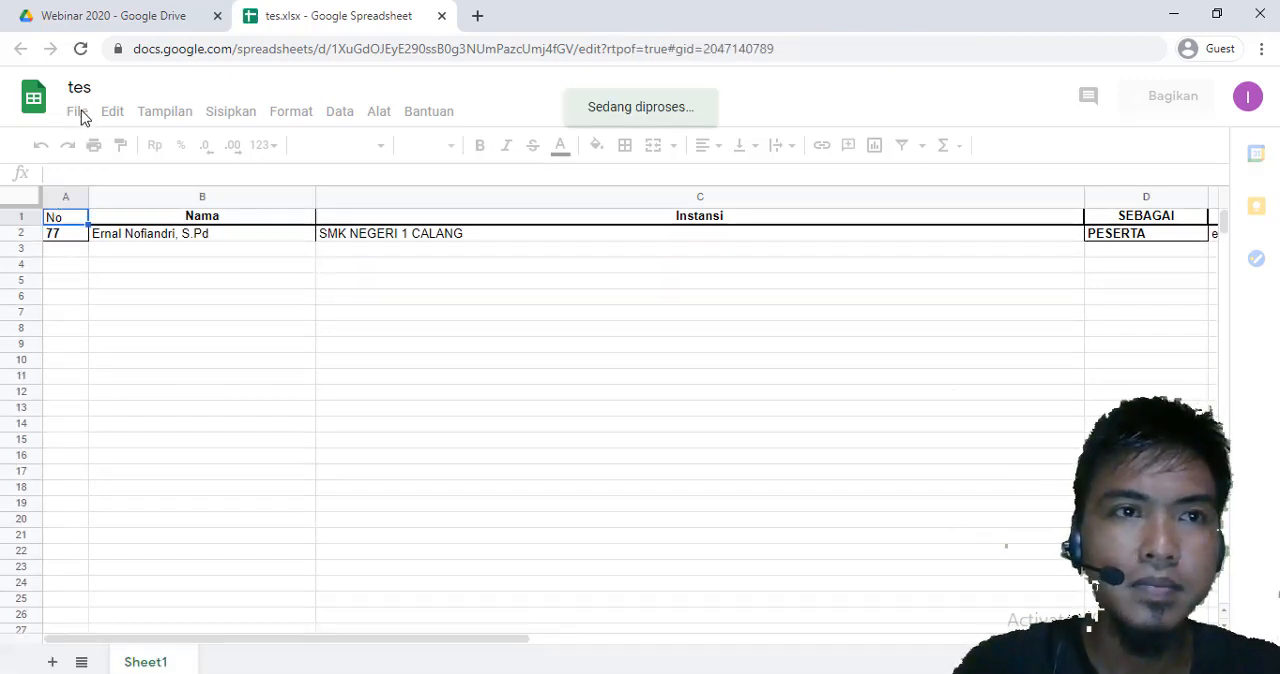
left_click(79, 112)
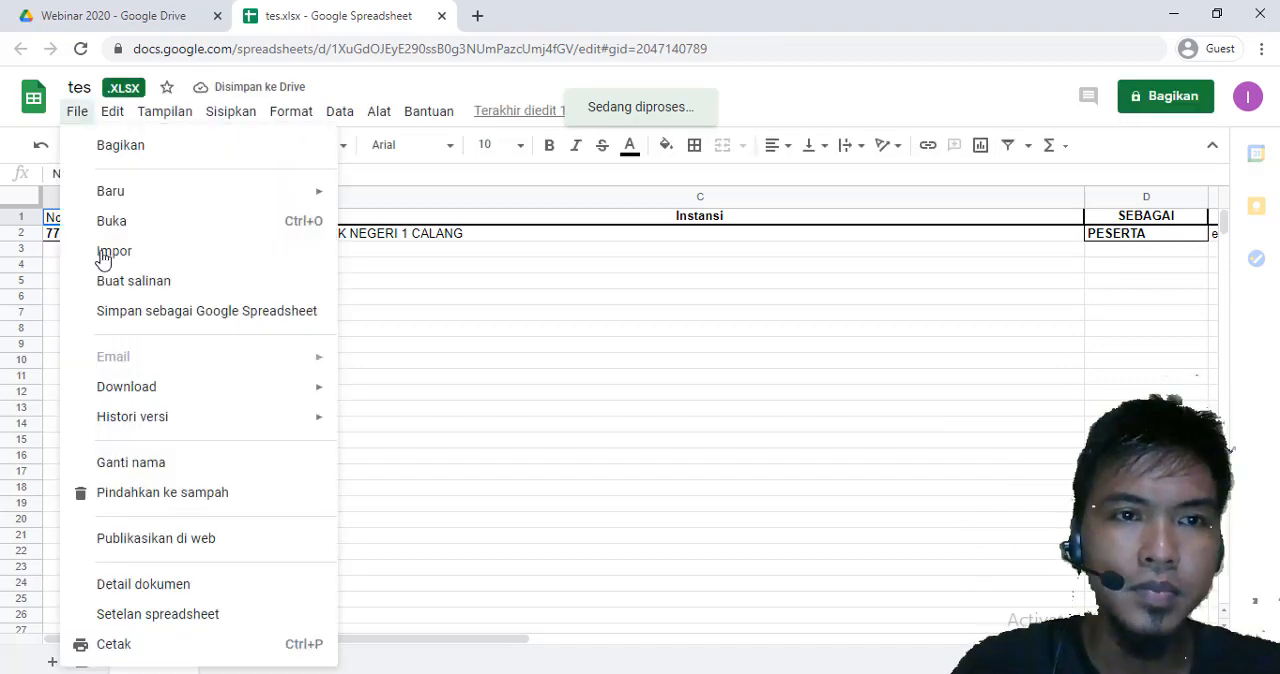
left_click(168, 319)
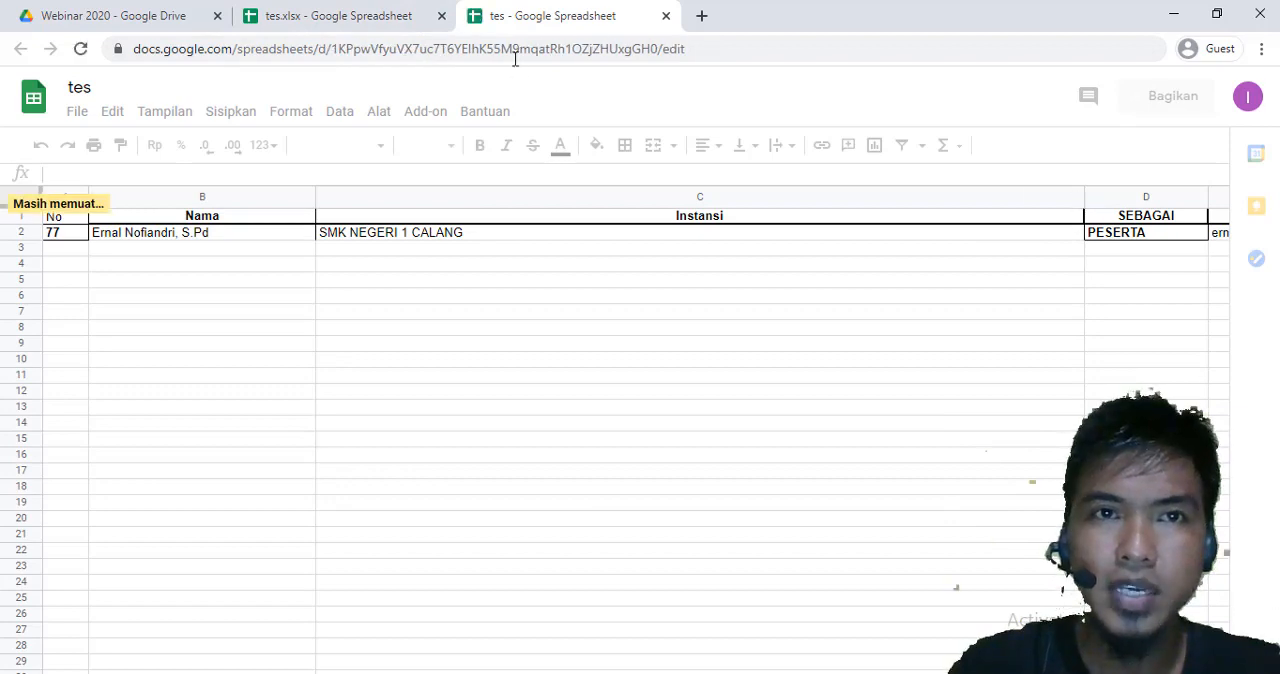
left_click(439, 17)
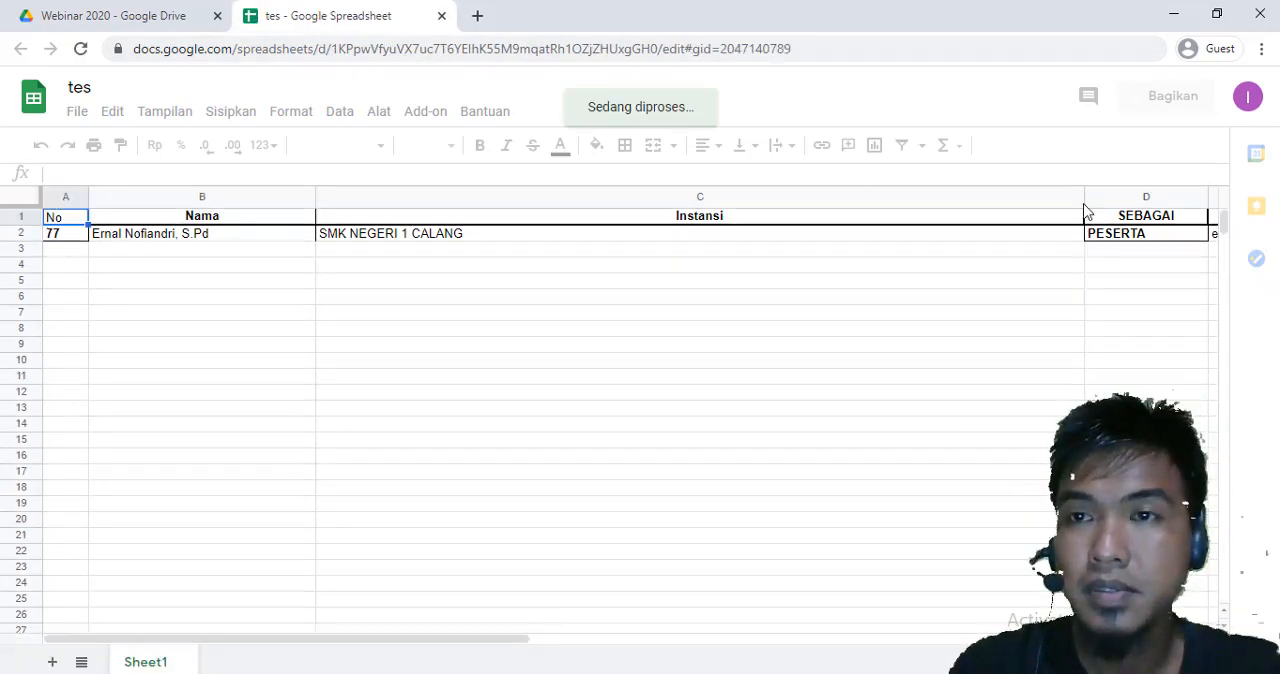
left_click_drag(1084, 200, 514, 206)
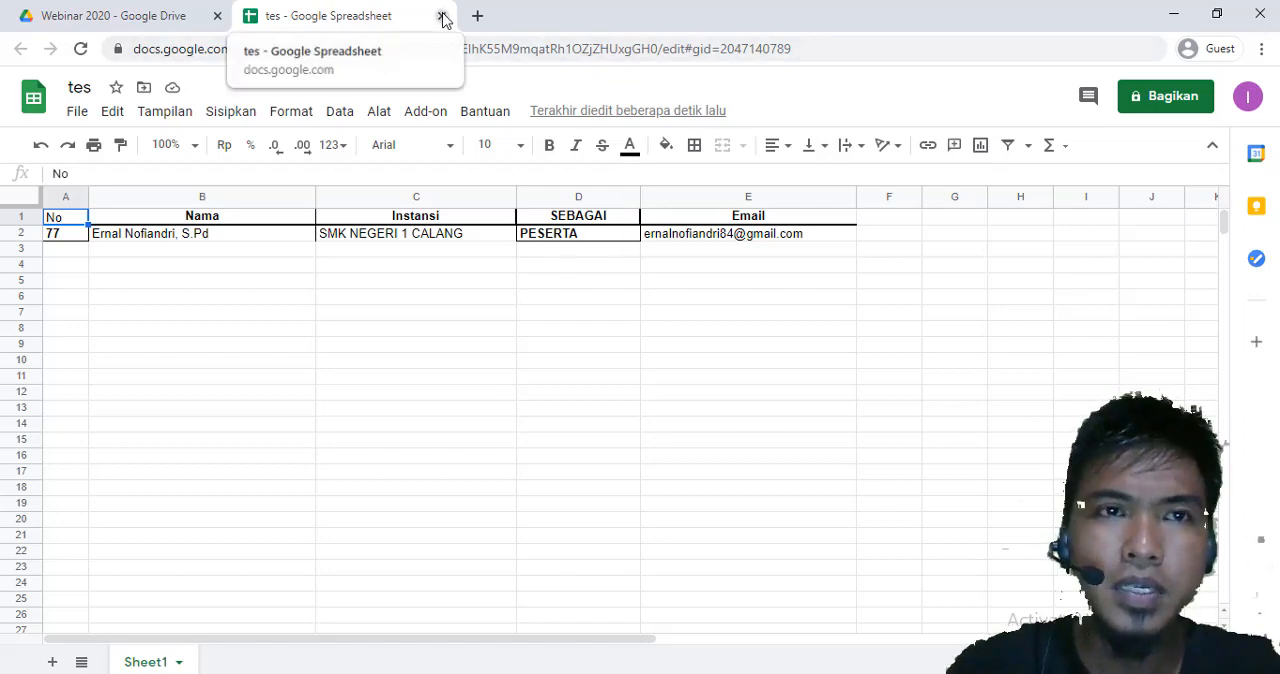
Delete the original tes.xlsx from the Webinar 2020 folder in Drive
left_click(108, 16)
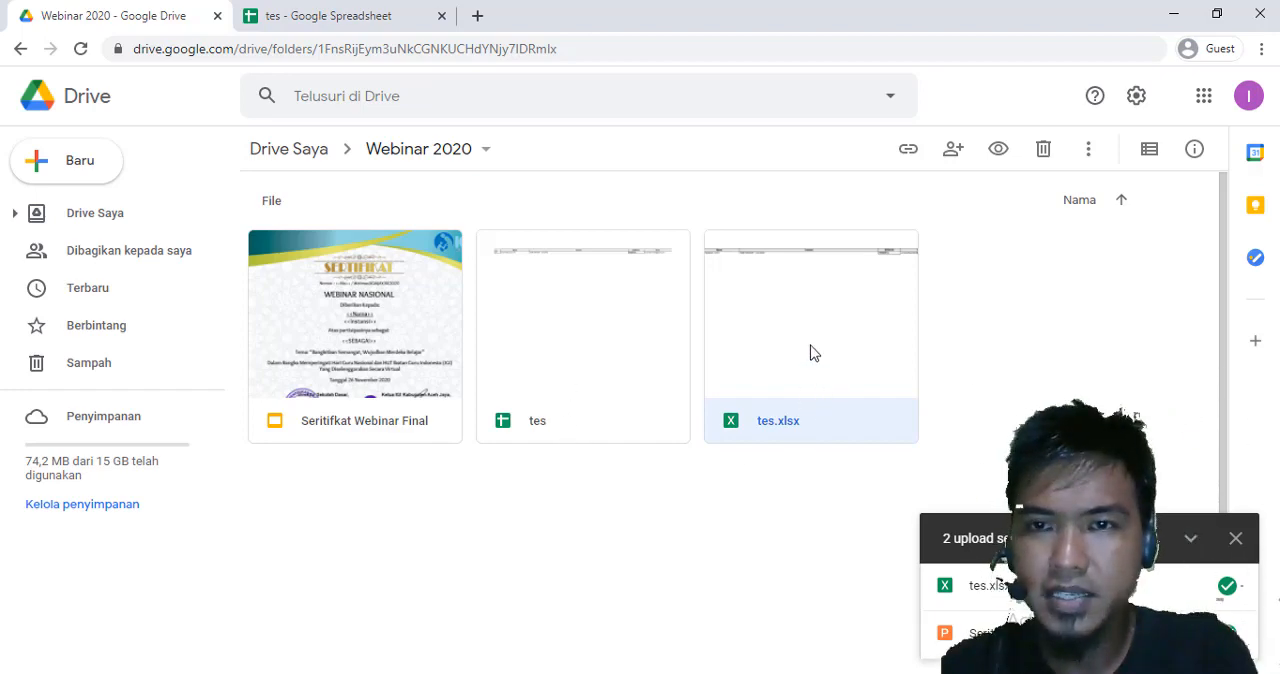
left_click(1022, 404)
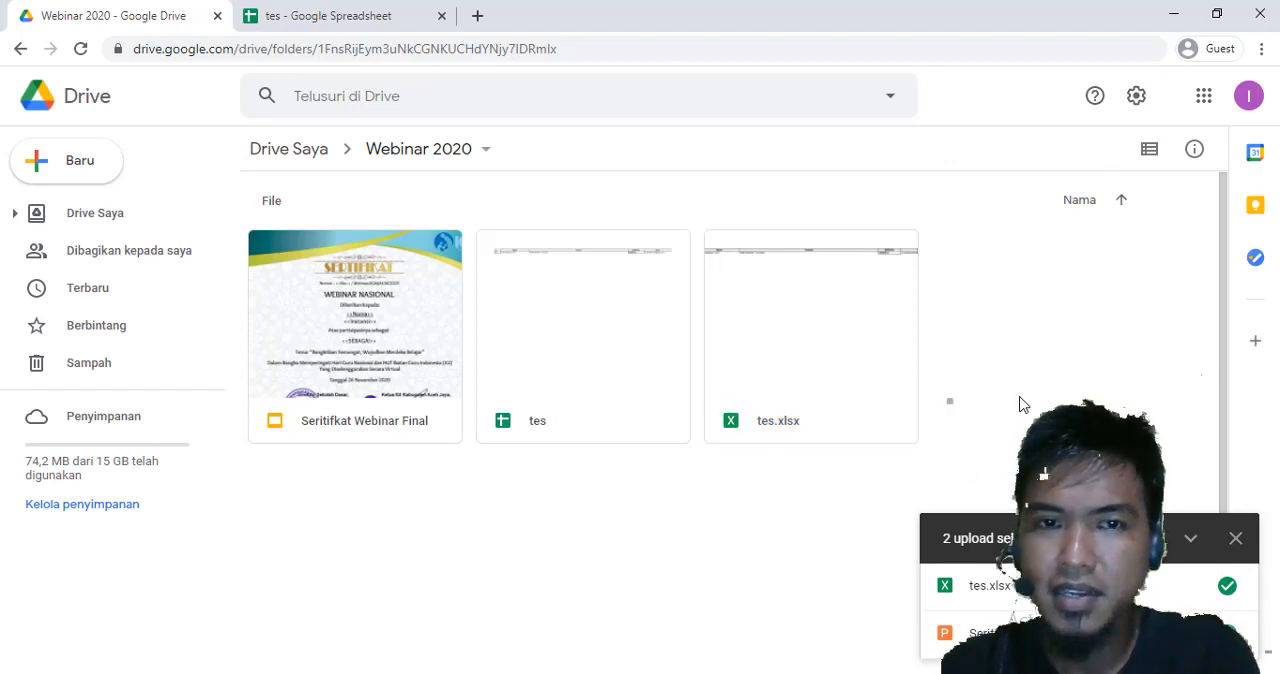
left_click(828, 388)
key("Delete")
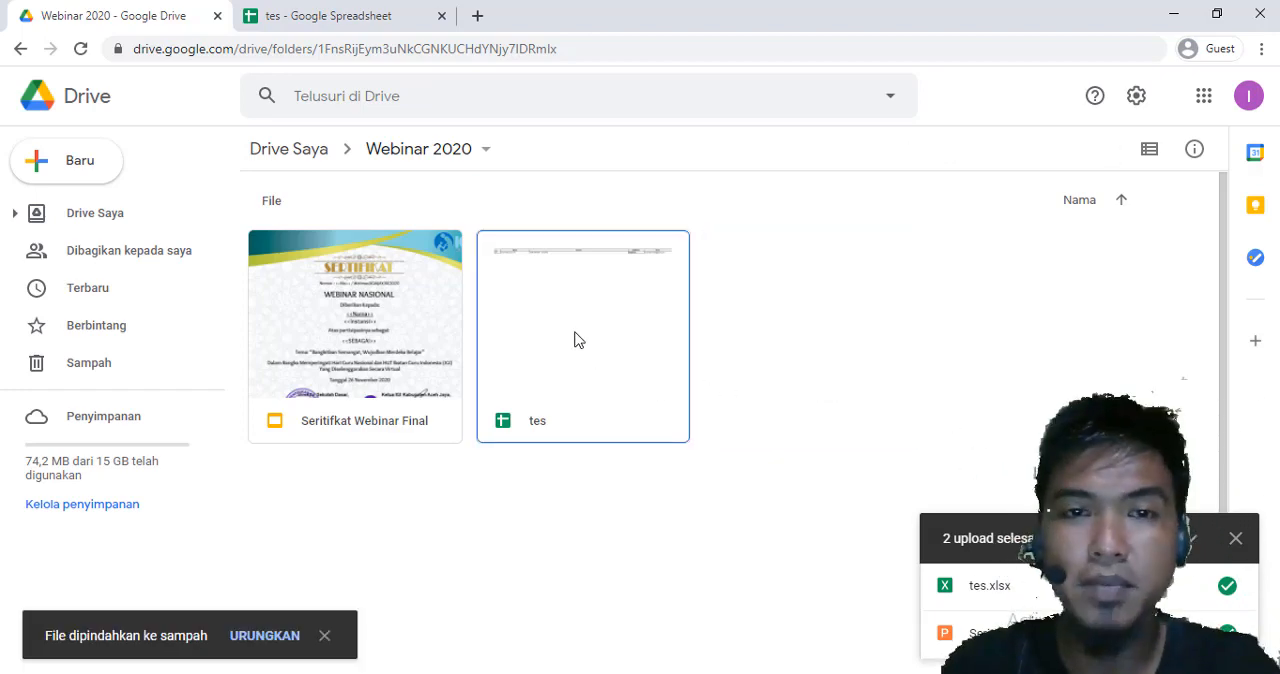
In the tes spreadsheet, find the Autocrat add-on in the marketplace and start installing it
left_click(322, 13)
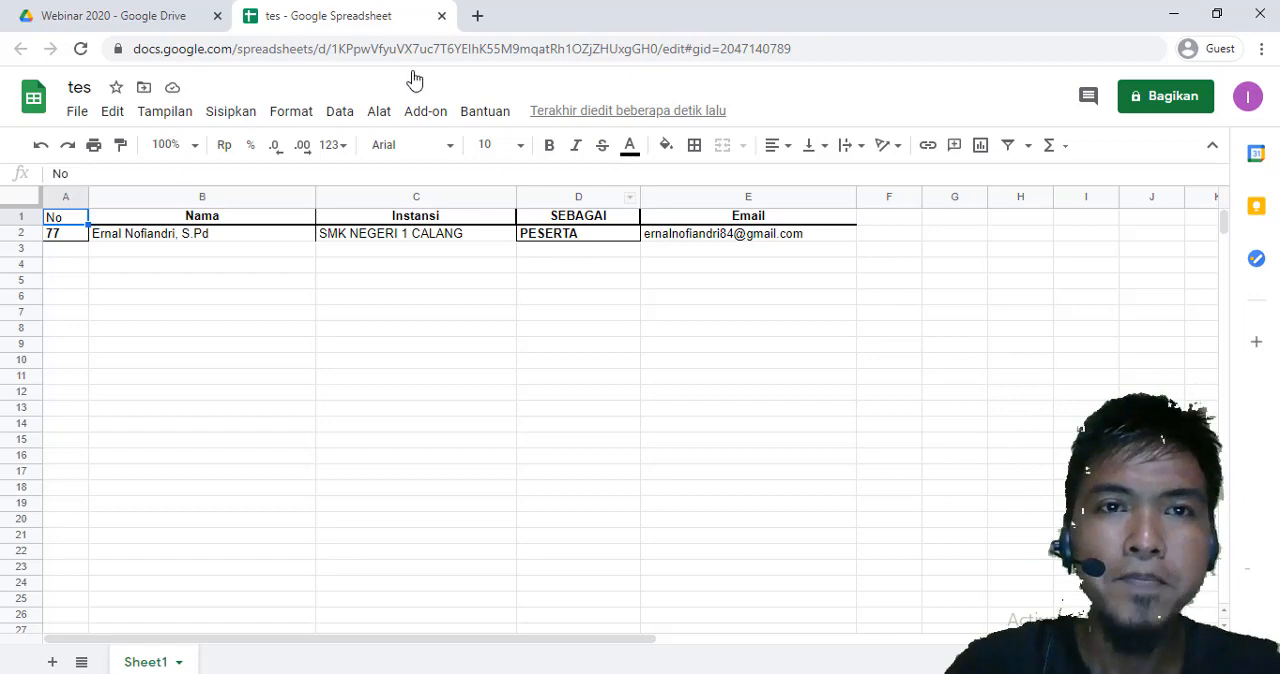
left_click(424, 118)
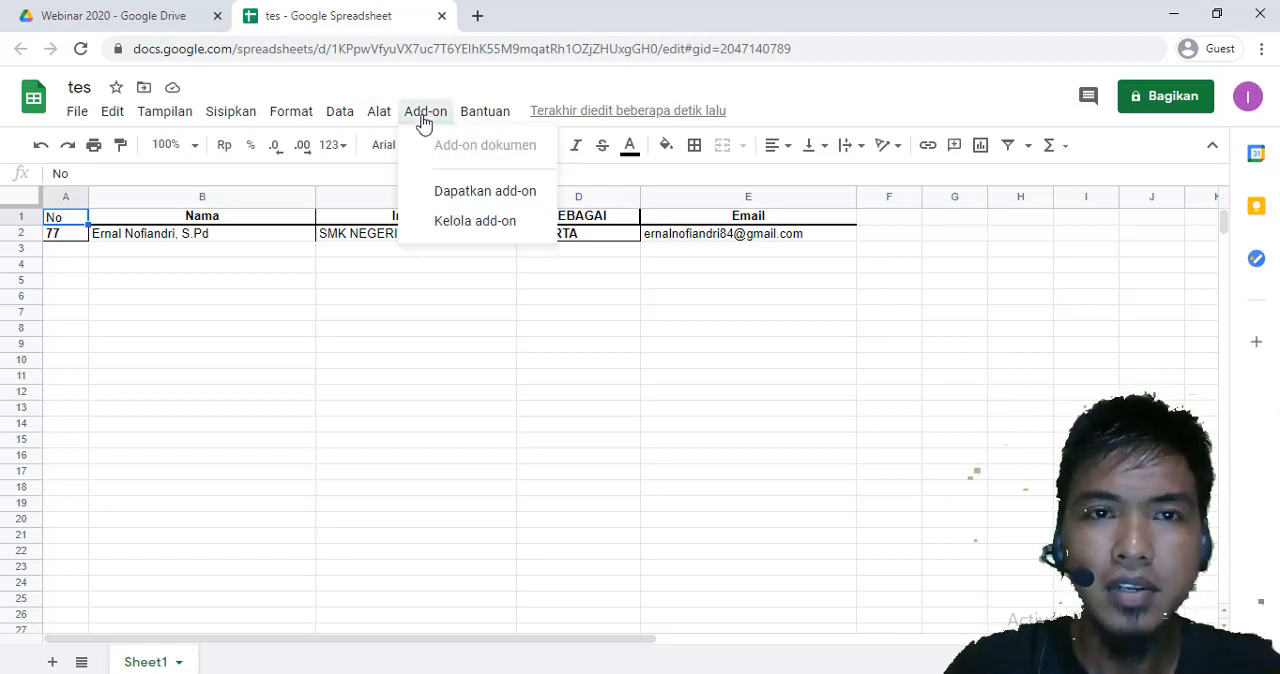
left_click(470, 193)
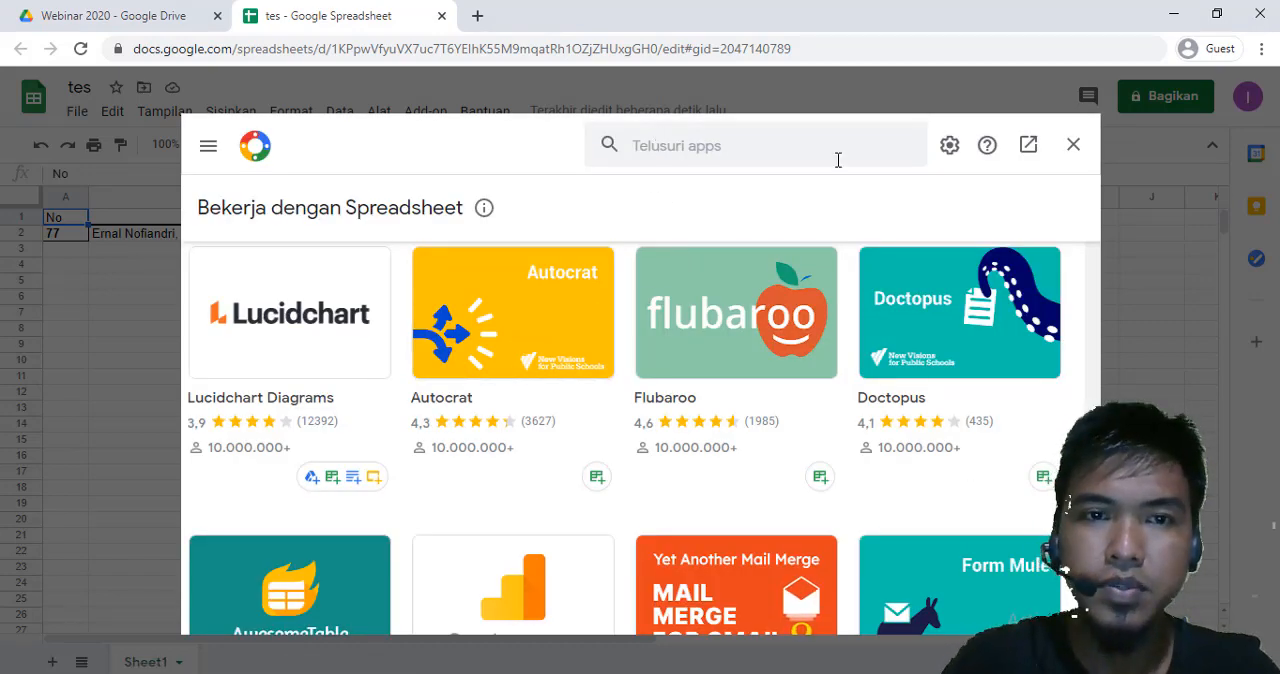
left_click(492, 346)
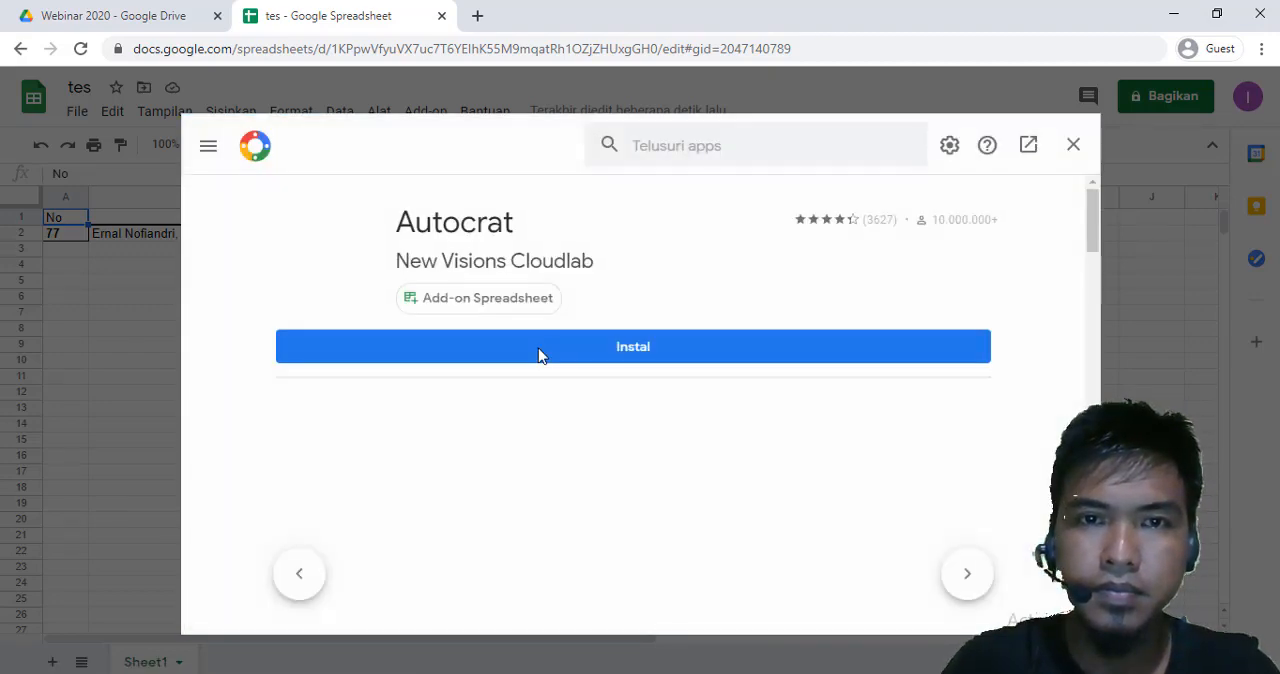
left_click(607, 358)
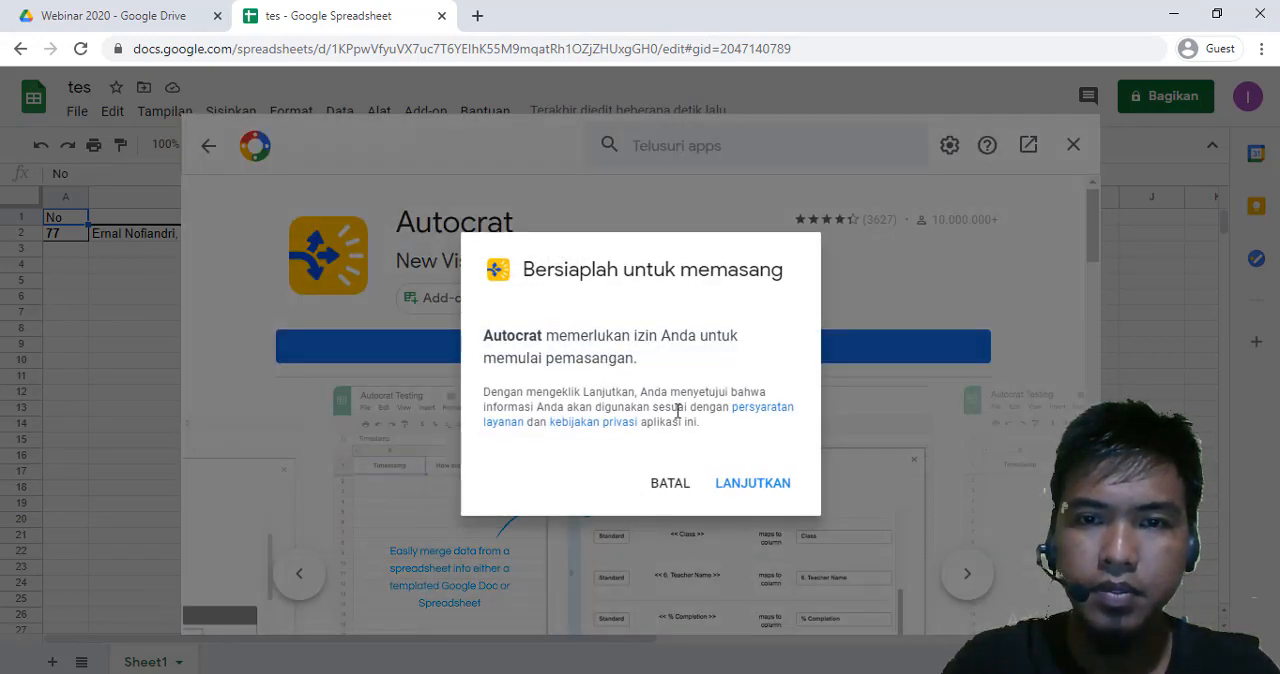
Authorize Autocrat with the signed-in Google account, finish the installation and close the marketplace
left_click(753, 484)
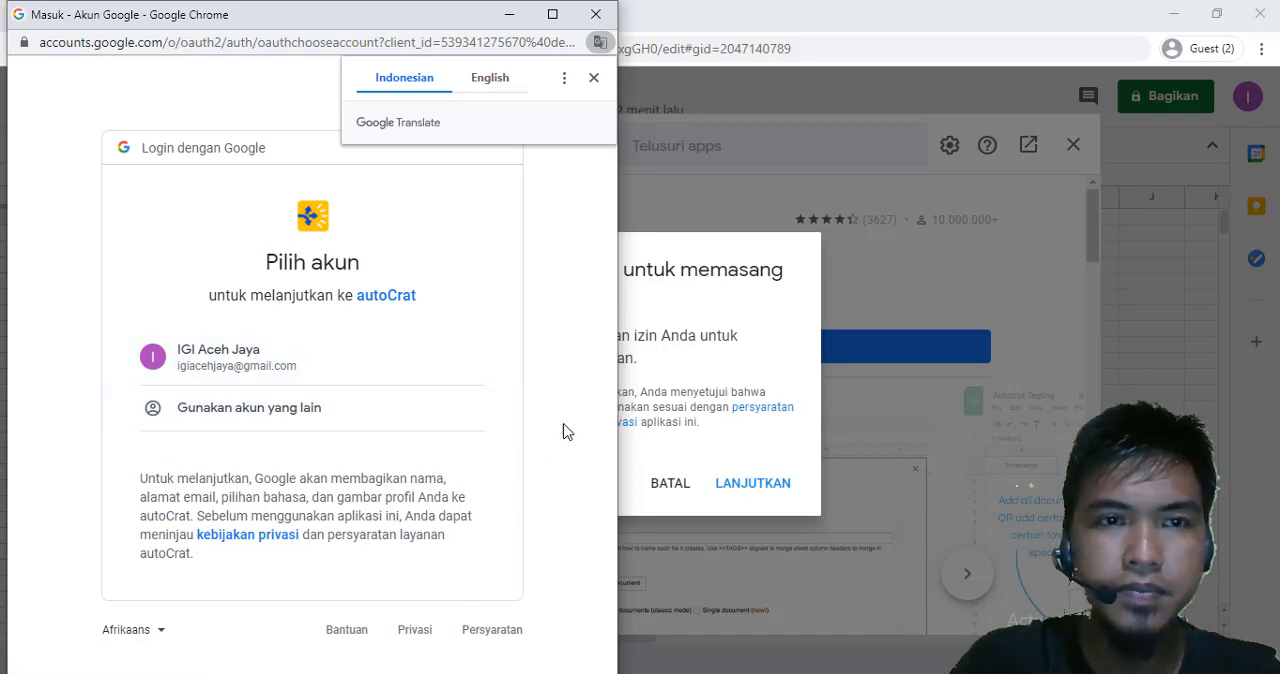
left_click(300, 362)
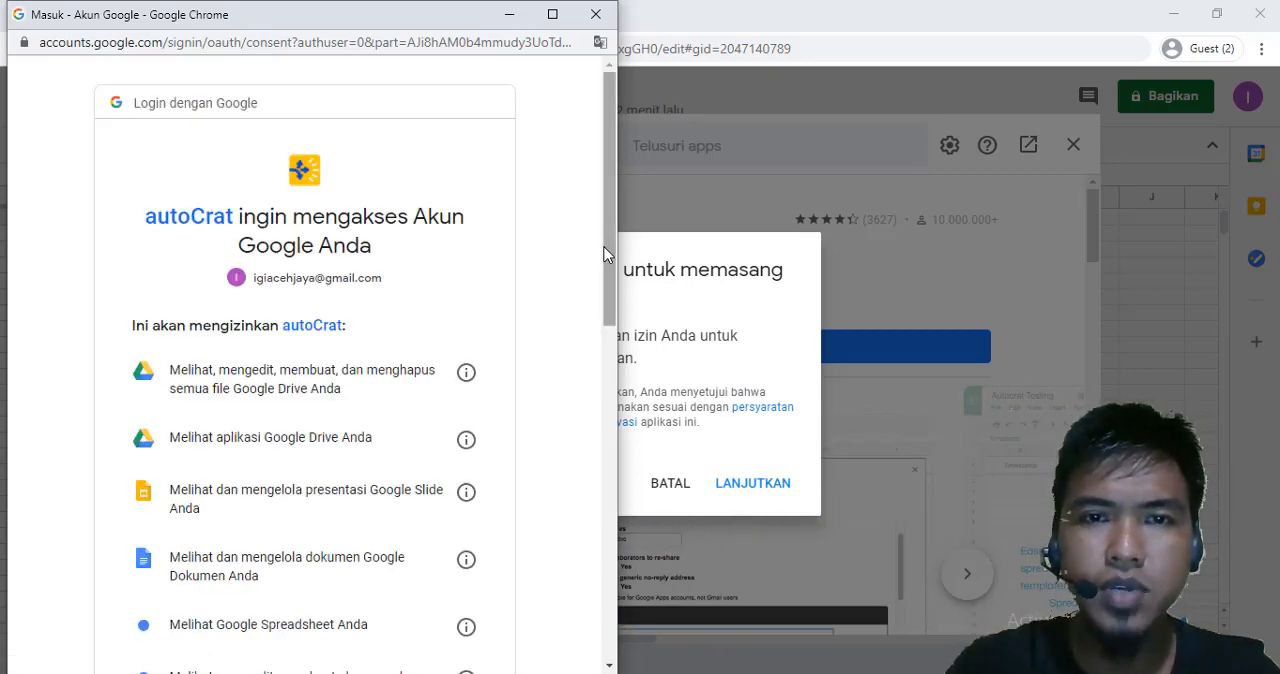
scroll(617, 300, "down", 1)
left_click_drag(617, 300, 603, 610)
left_click(450, 545)
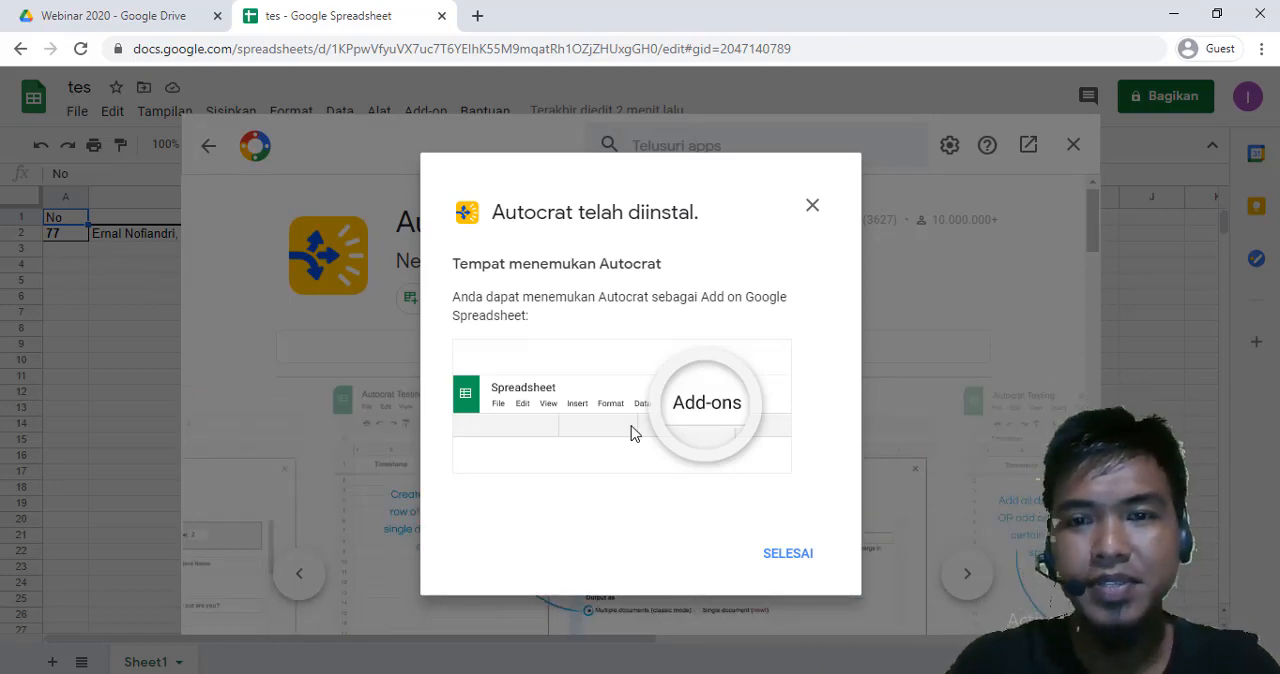
left_click(789, 555)
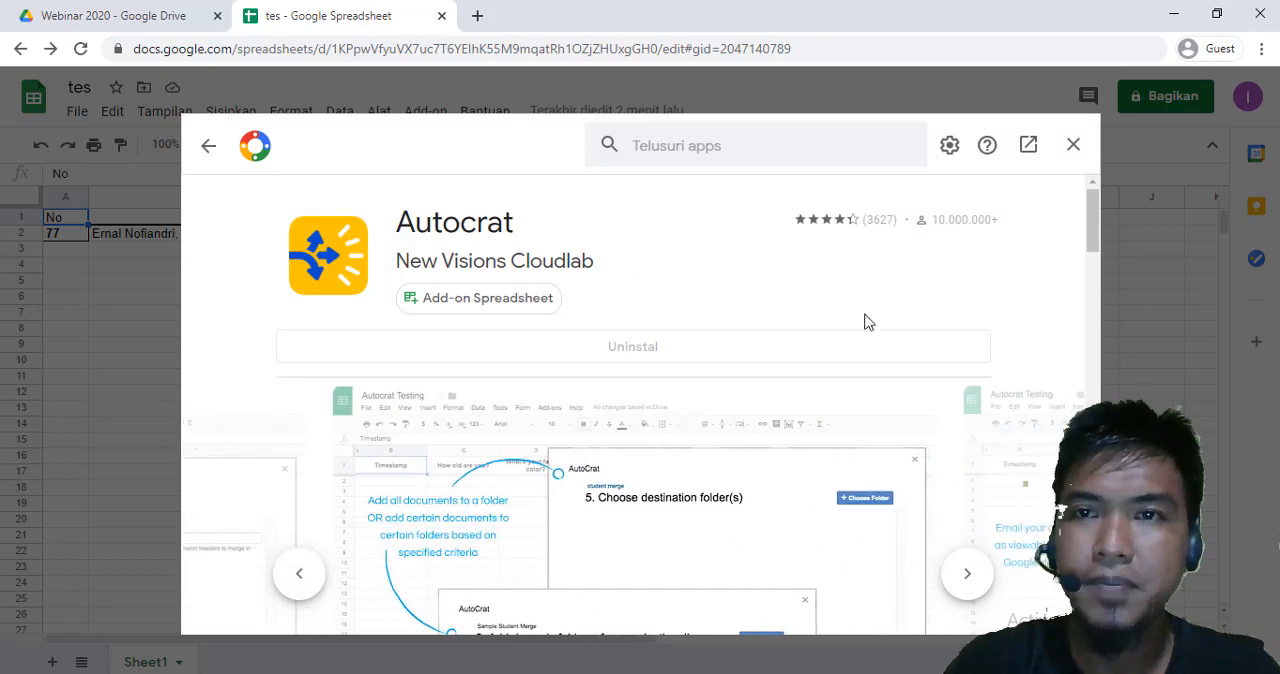
left_click(1071, 151)
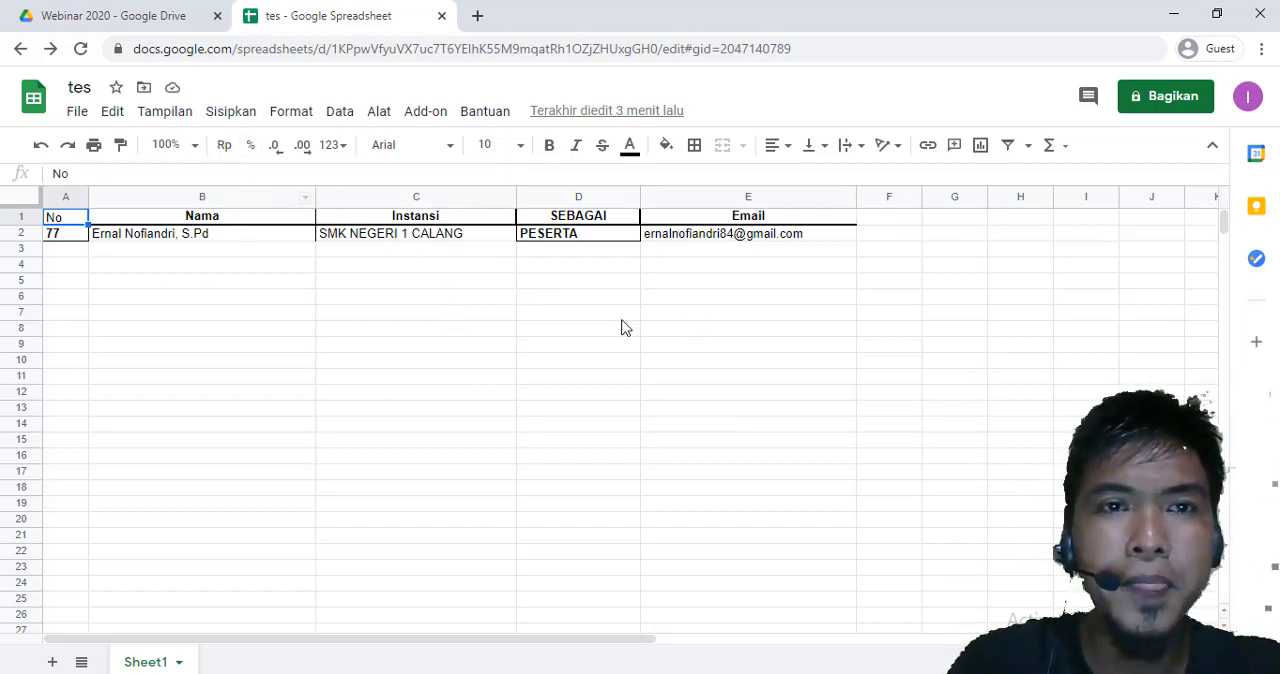
Launch Autocrat and create a new merge job named Sertifikat Webinar IGI
left_click(434, 118)
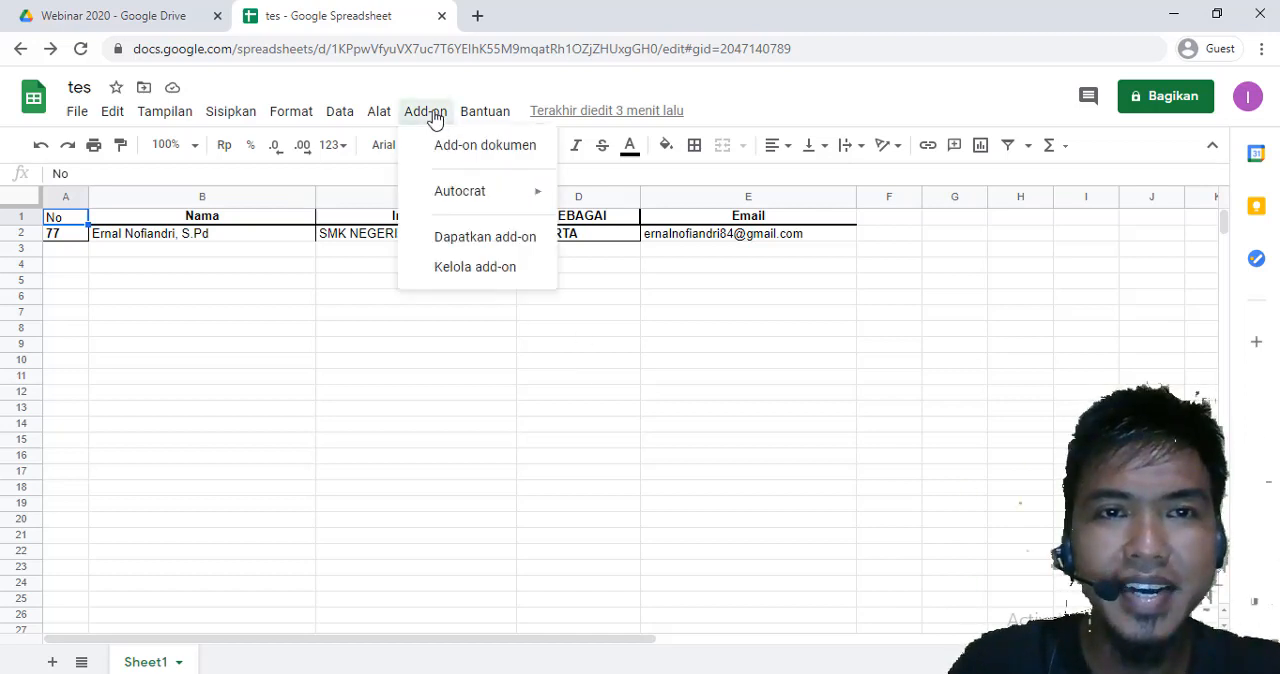
mouse_move(473, 204)
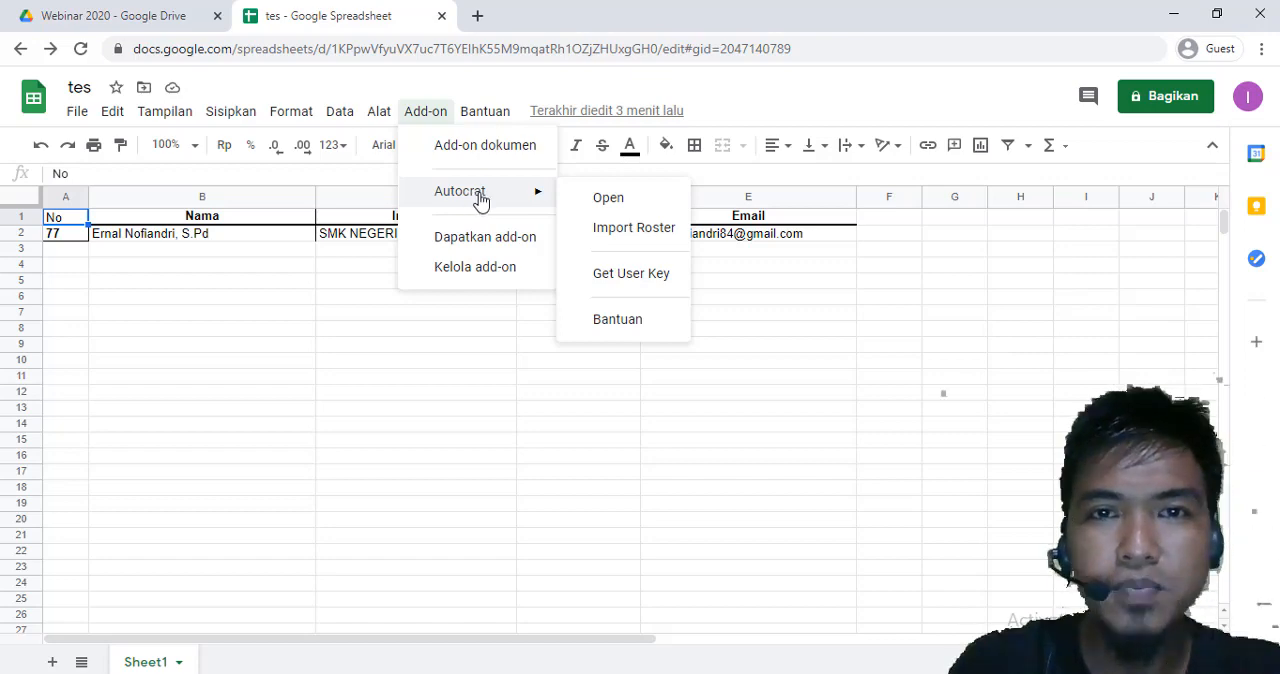
left_click(609, 198)
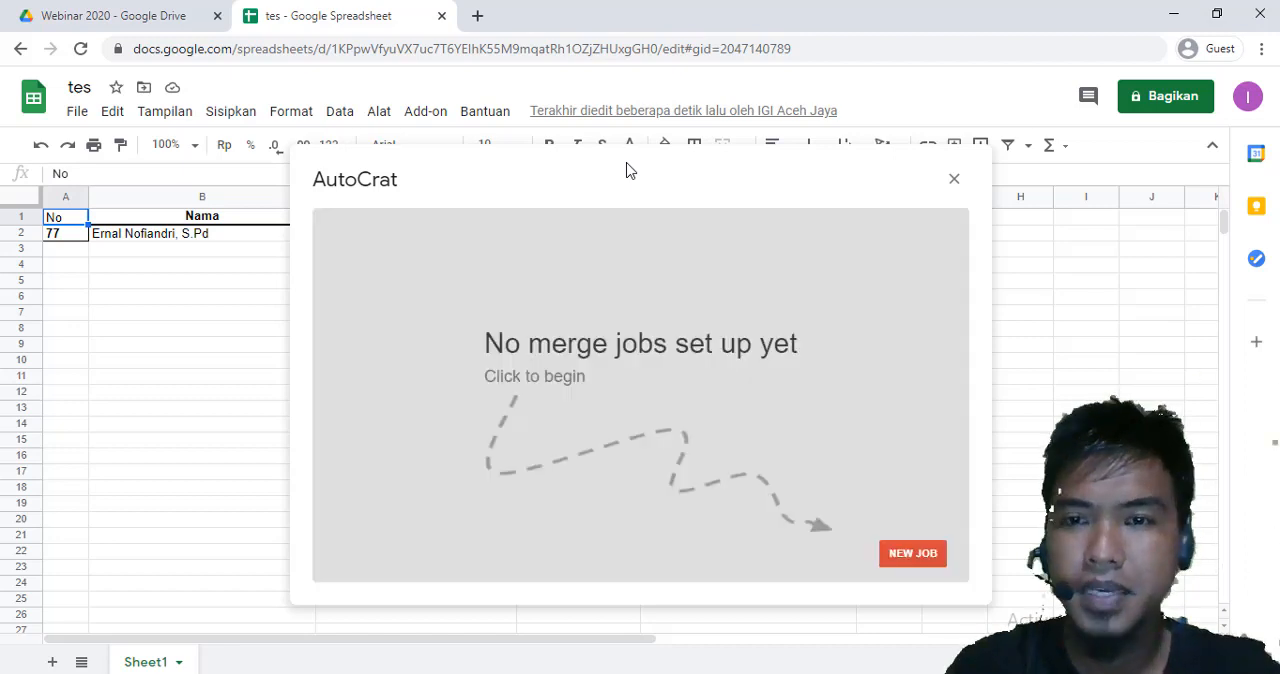
left_click(913, 553)
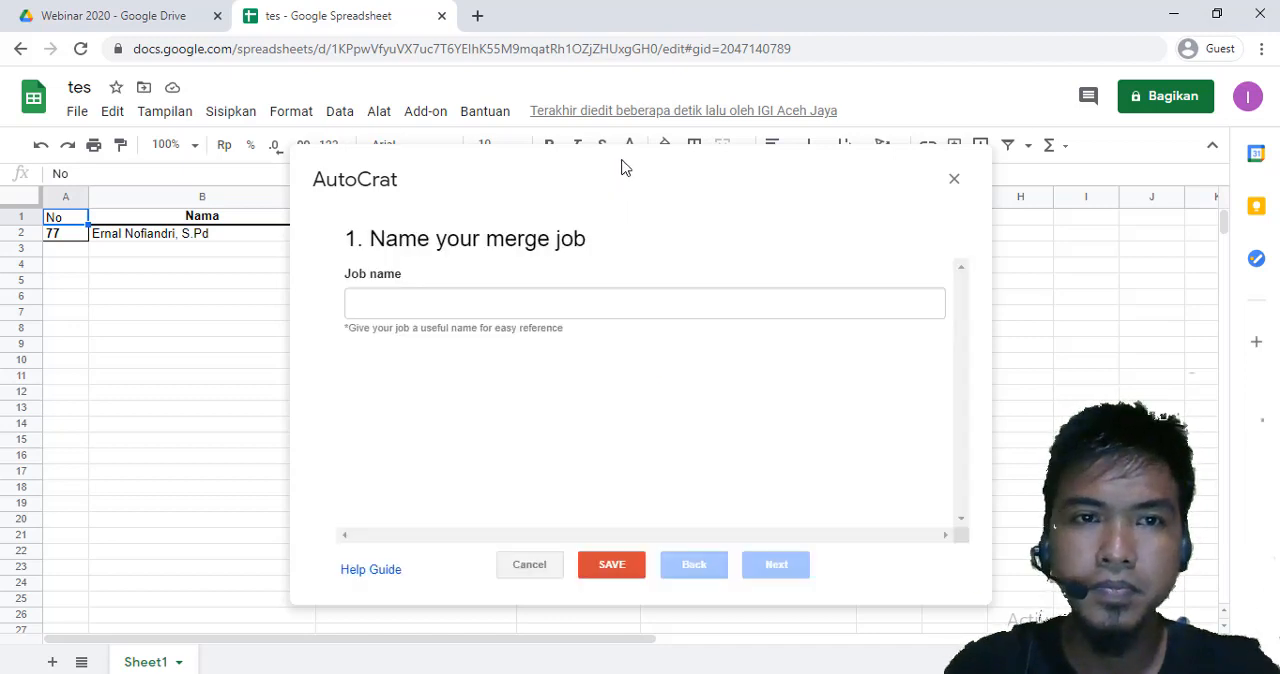
left_click(459, 308)
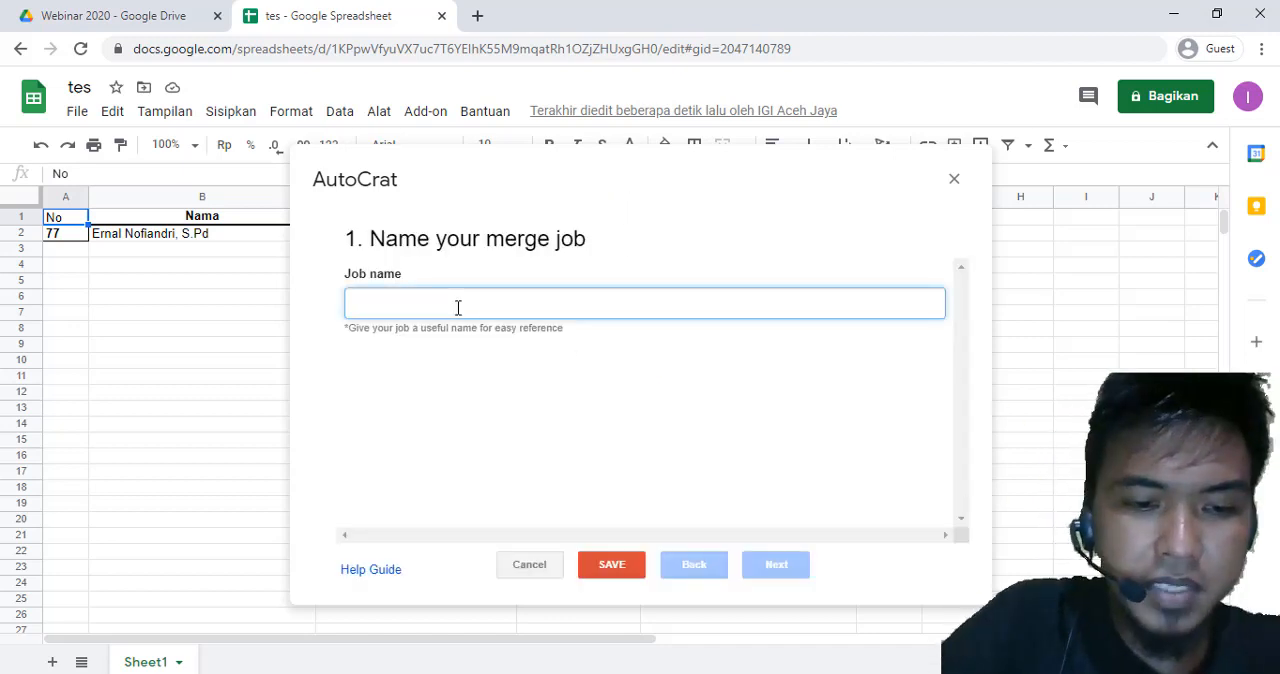
type("Ser")
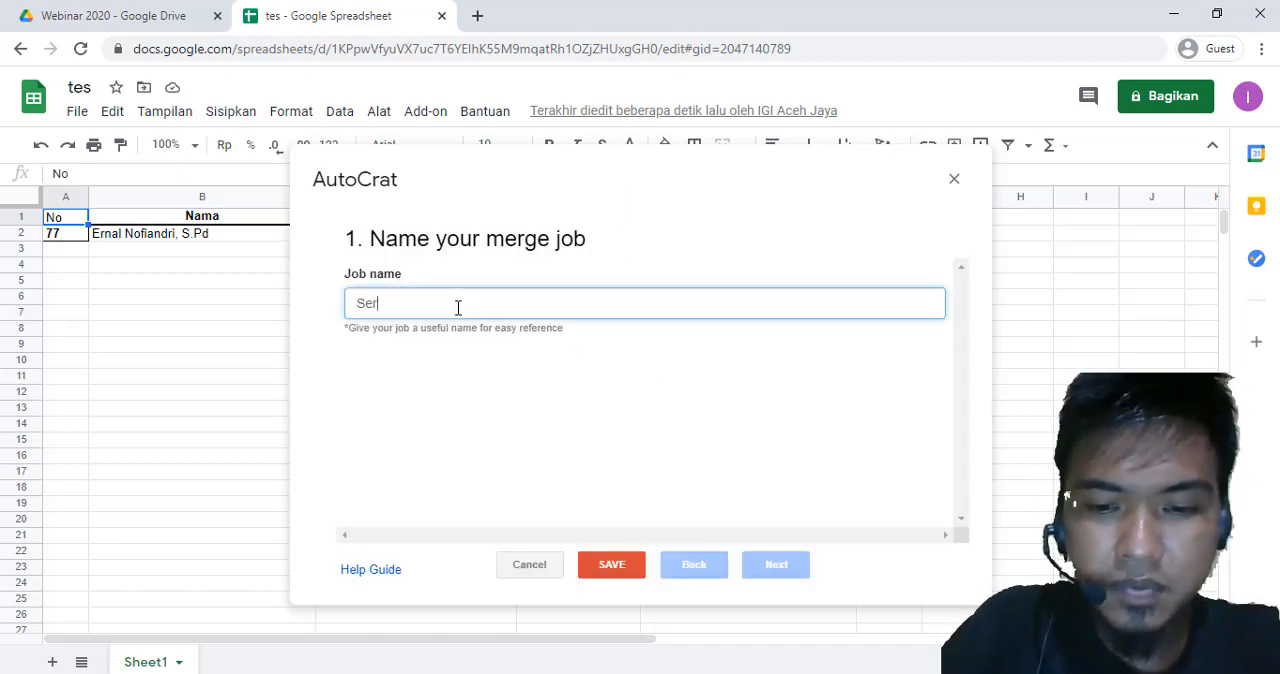
type("tifiks")
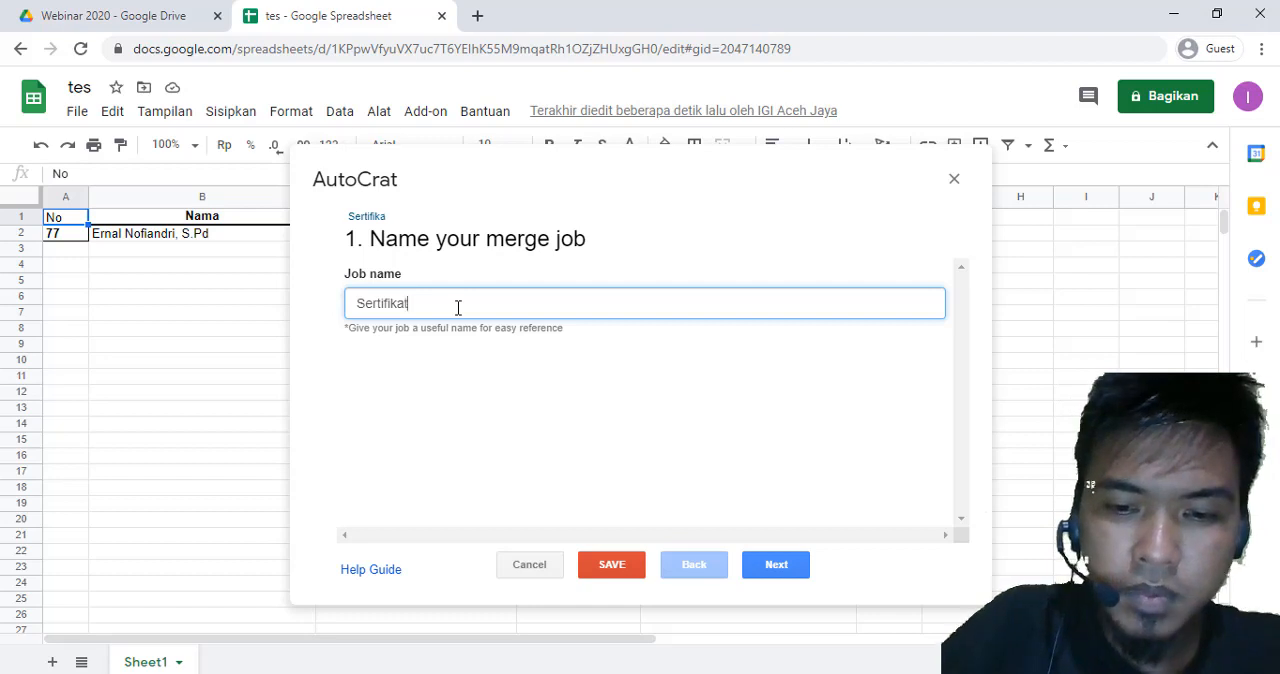
type("t Webinar IGI")
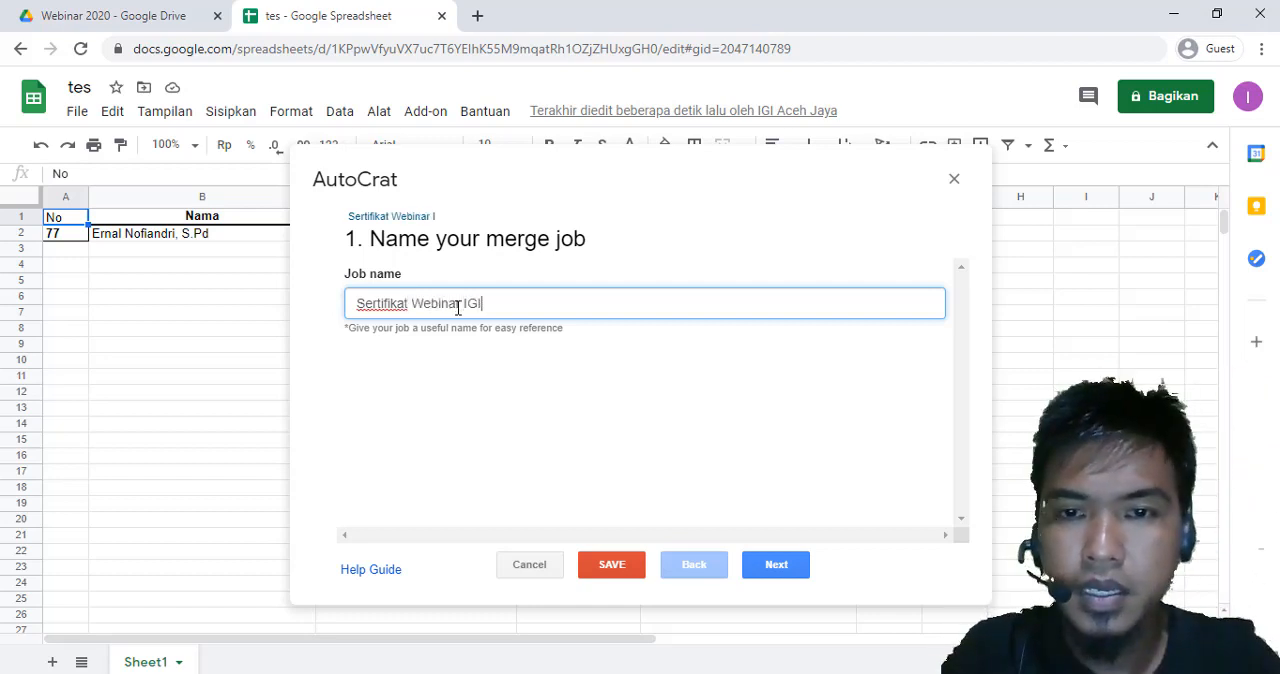
left_click(782, 566)
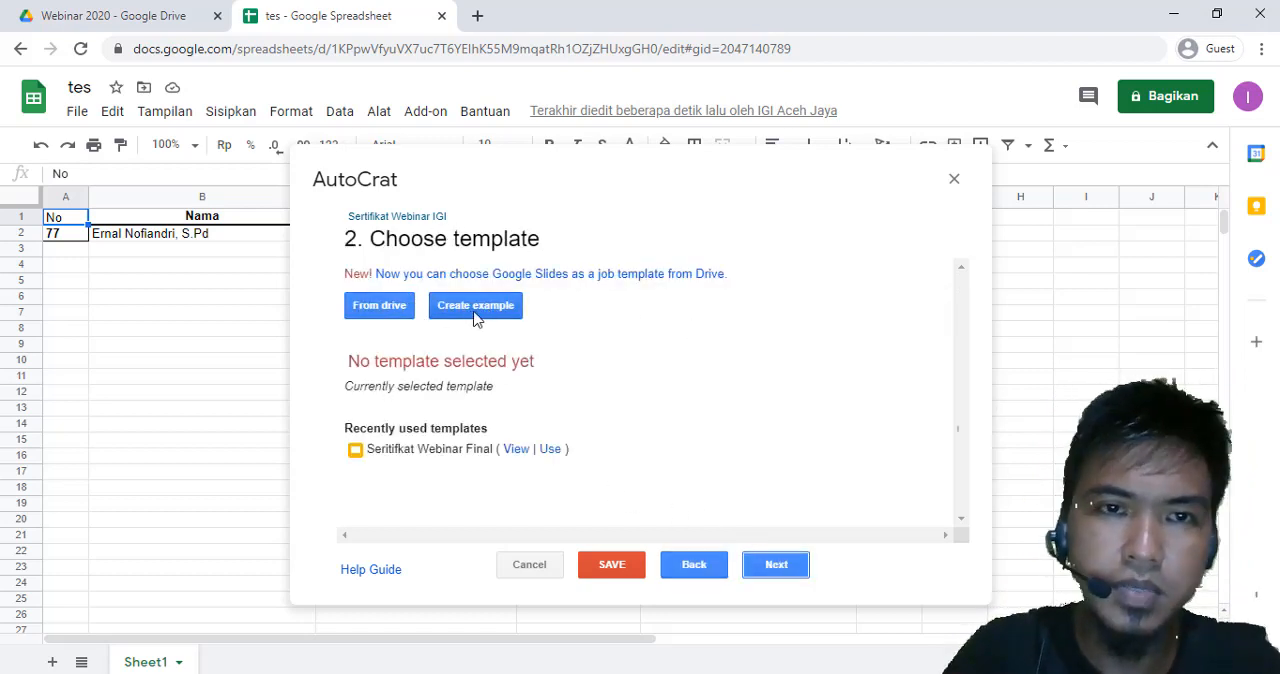
Choose the Seritifkat Webinar Final presentation from Drive as the merge job's template
left_click(377, 312)
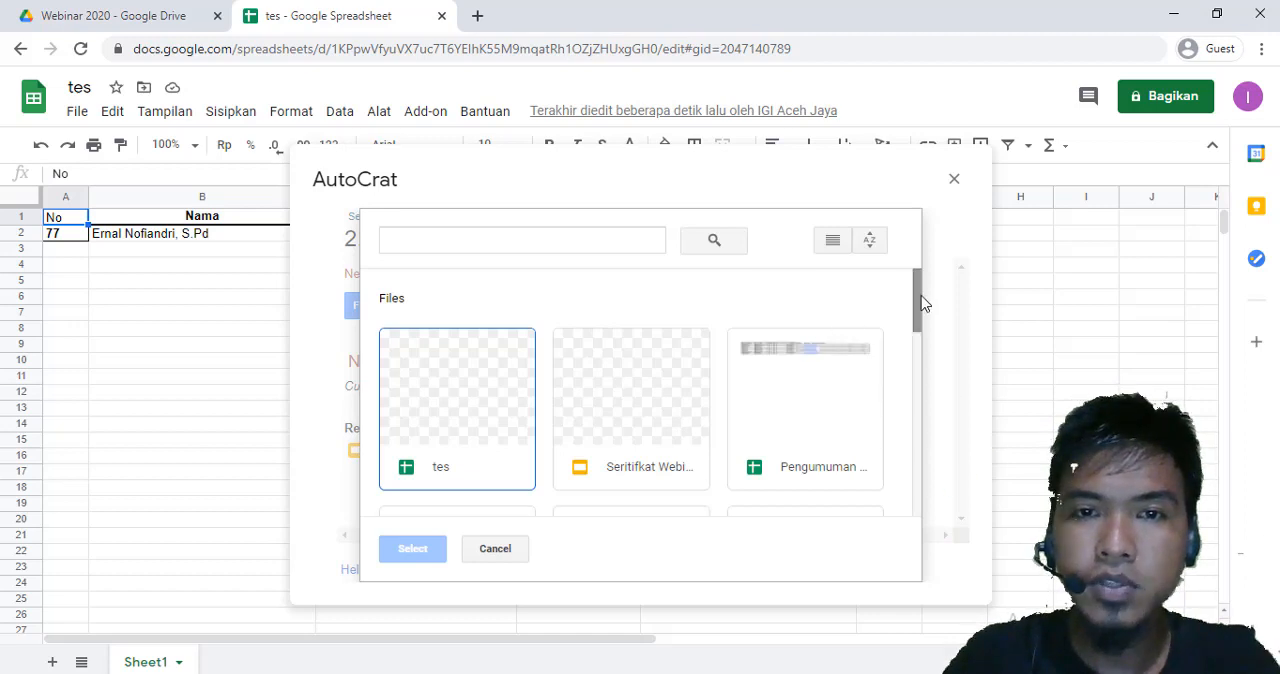
scroll(800, 340, "down", 1)
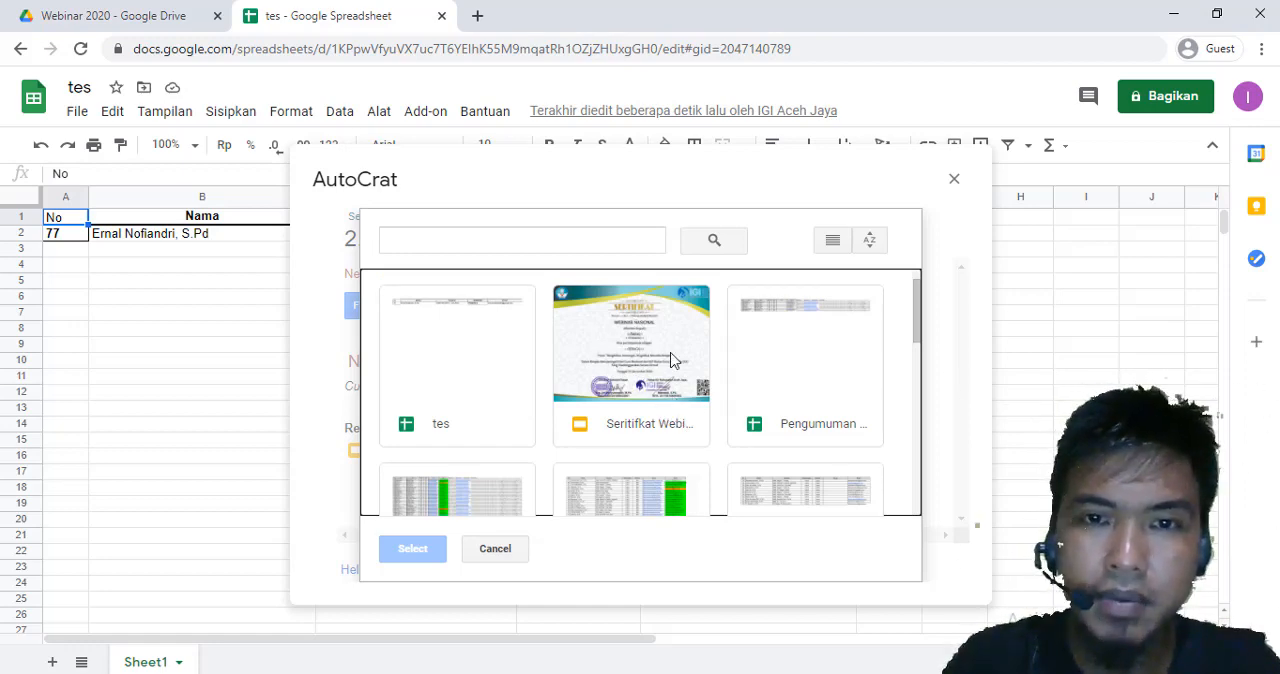
left_click(106, 15)
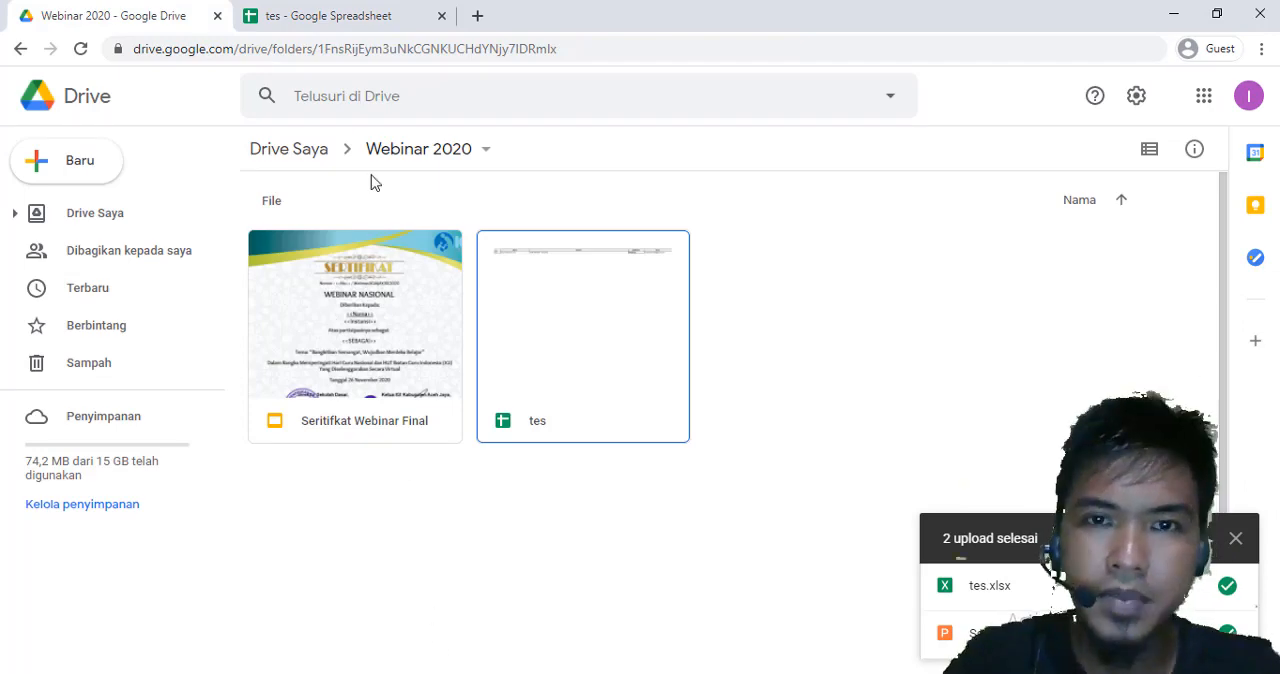
left_click(360, 28)
left_click(638, 412)
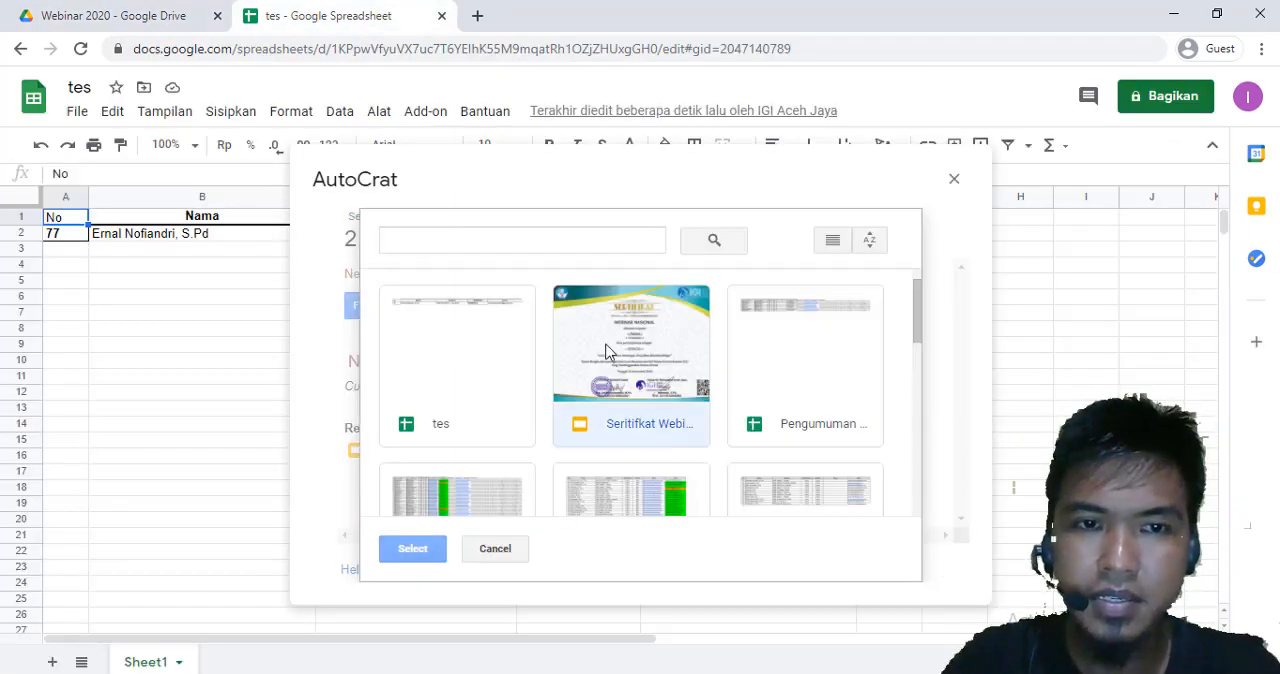
left_click(417, 548)
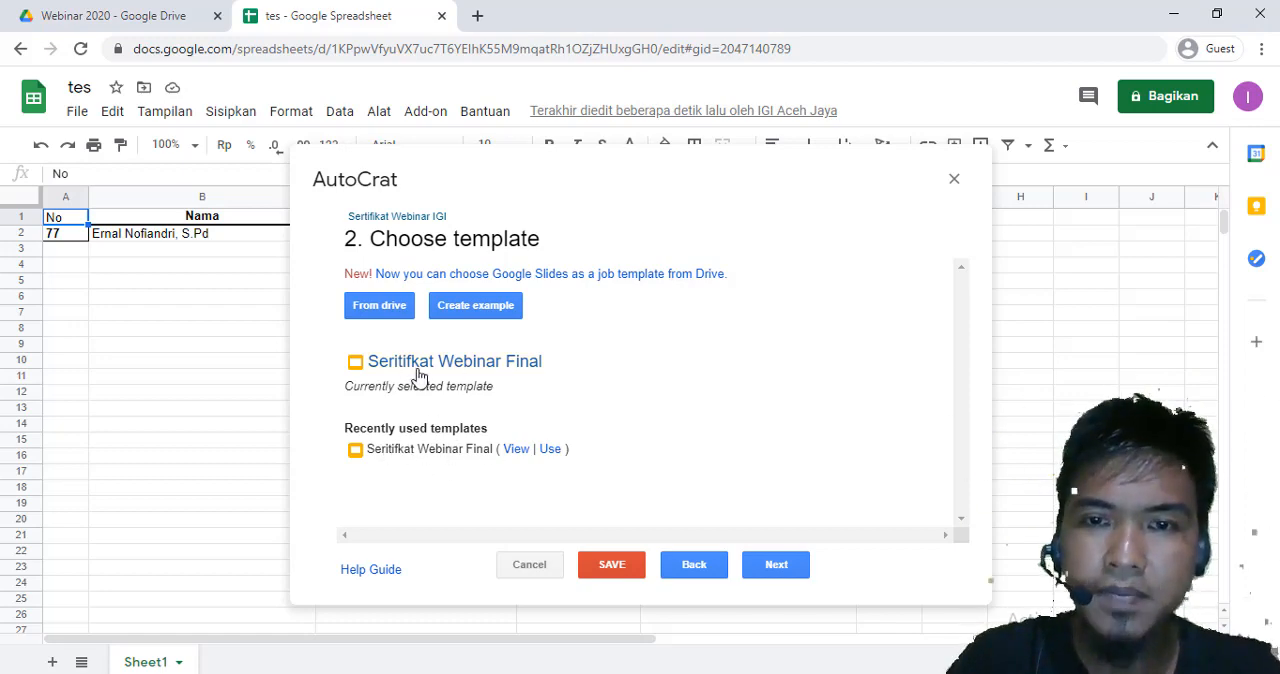
left_click(774, 564)
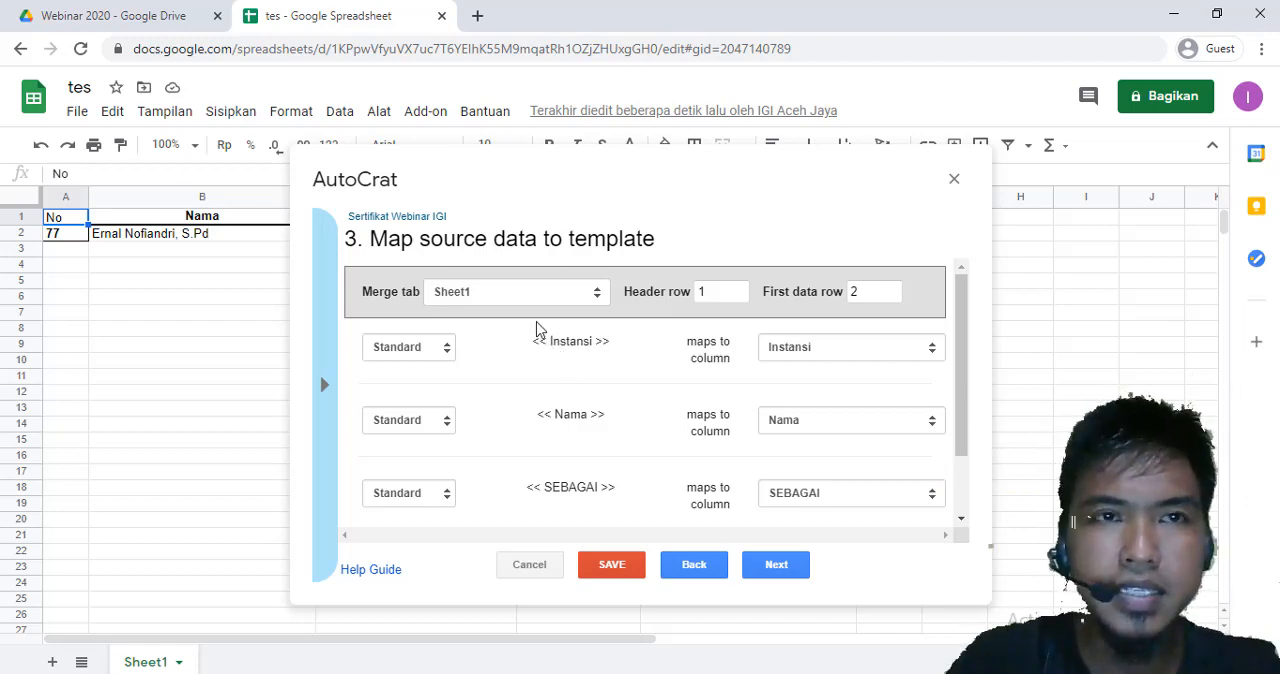
Compare the certificate slide's placeholders with the Sheet1 mapping, then accept the column mapping for Instansi, Nama, SEBAGAI and No
left_click(125, 16)
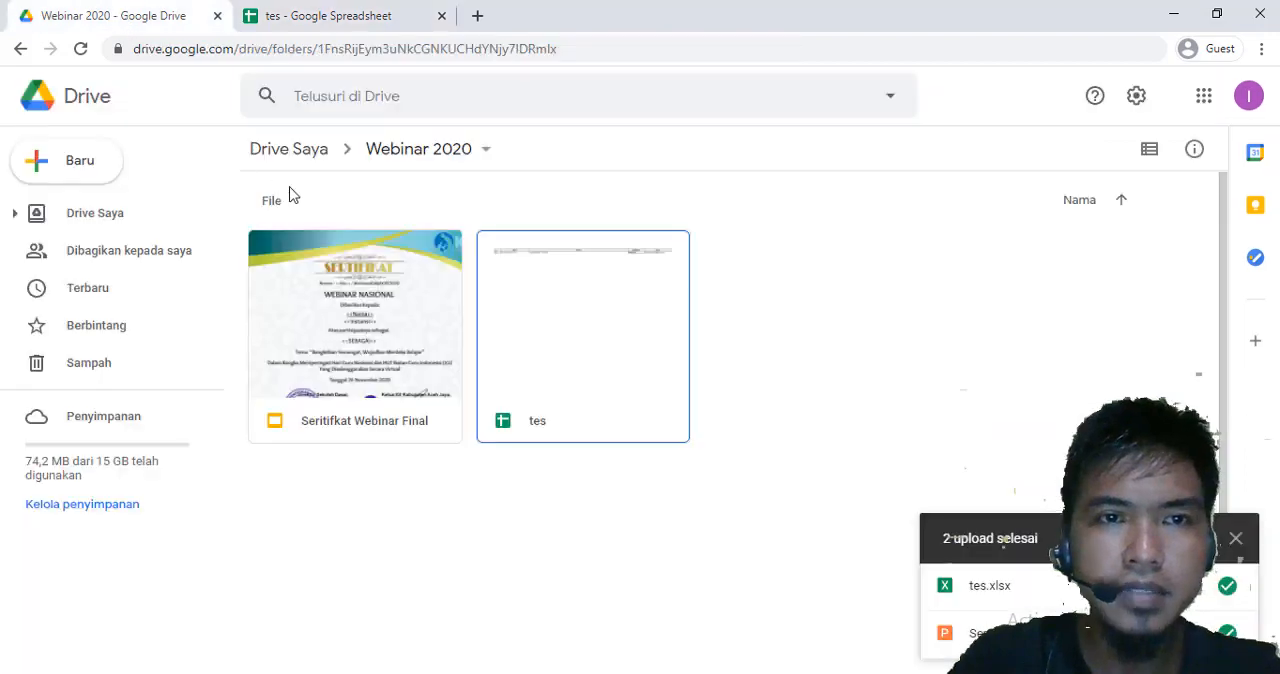
double_click(309, 273)
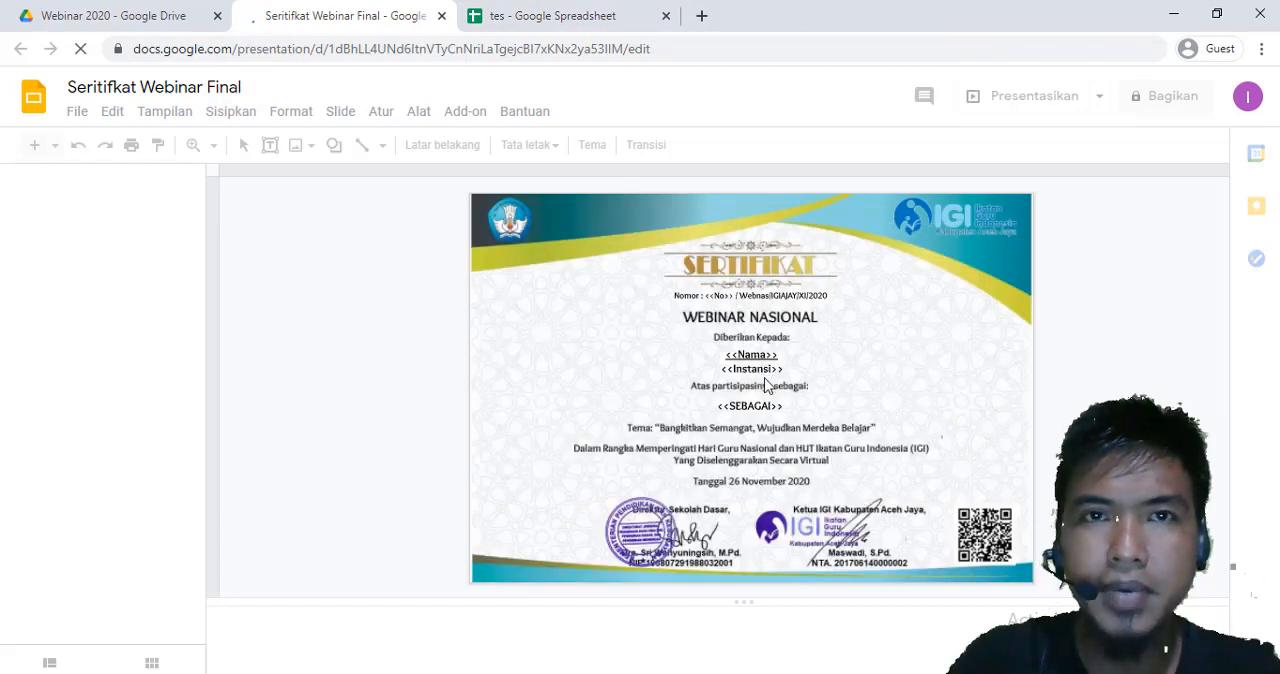
left_click(570, 12)
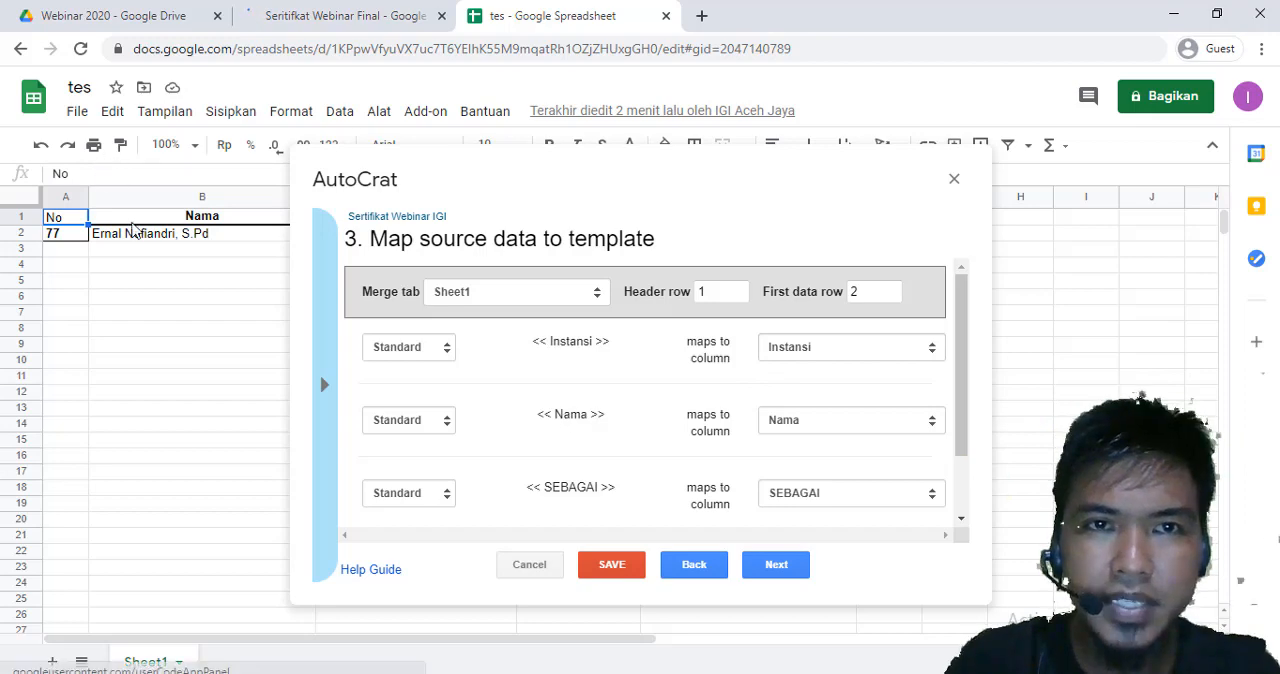
left_click_drag(501, 184, 514, 335)
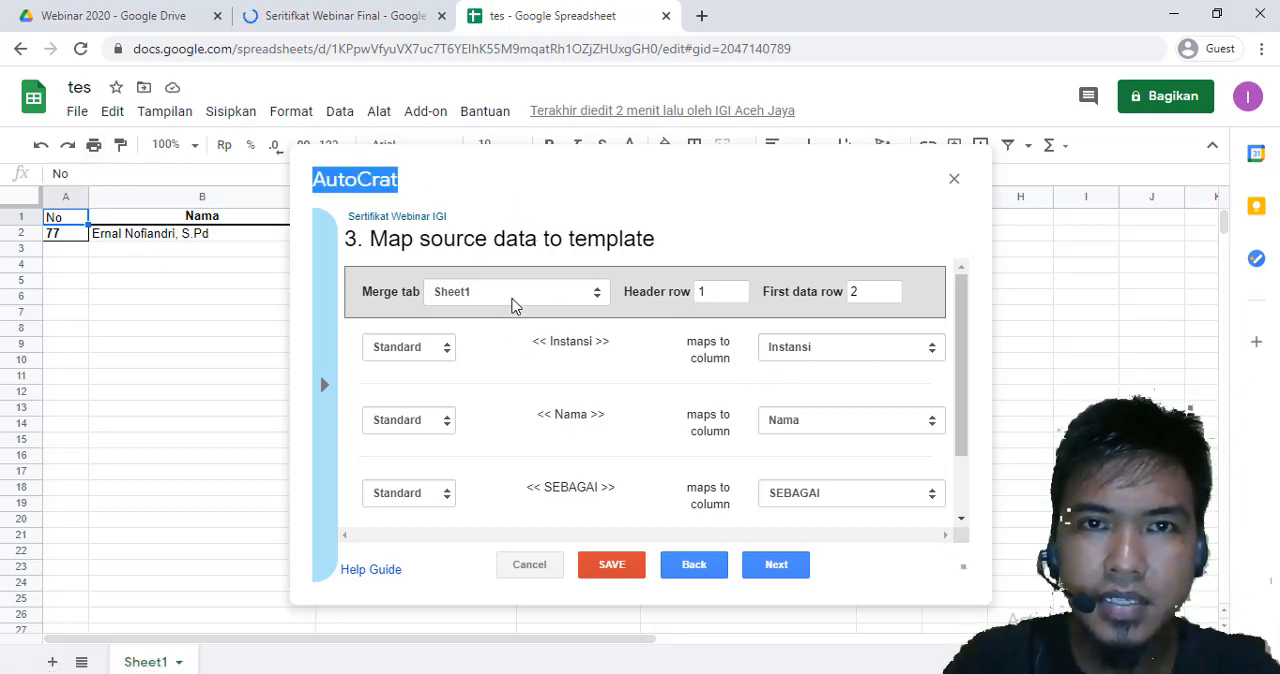
left_click_drag(593, 166, 703, 359)
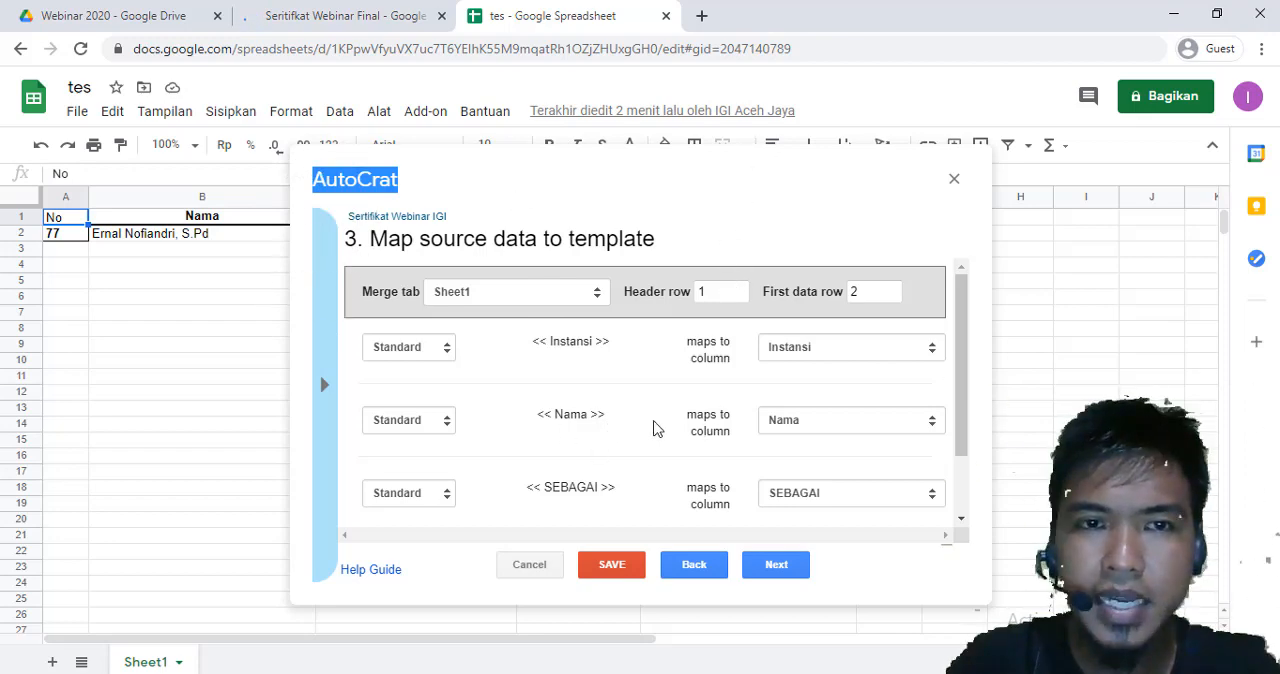
left_click(323, 22)
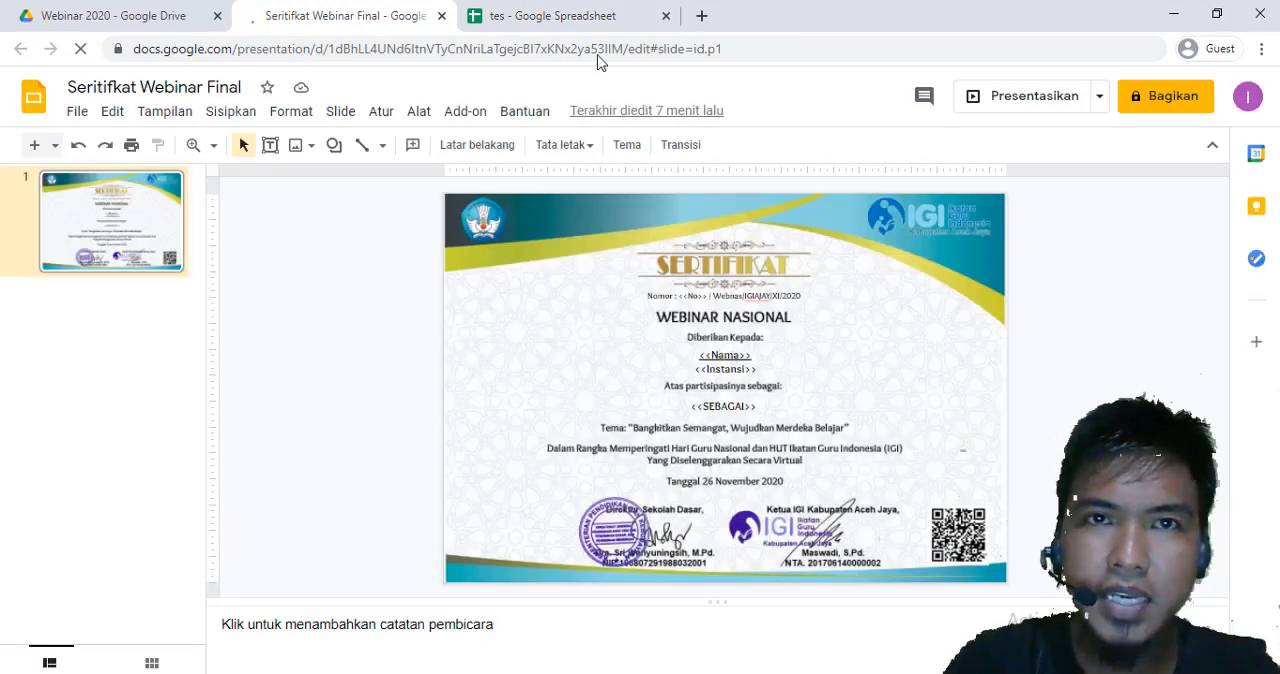
left_click(554, 18)
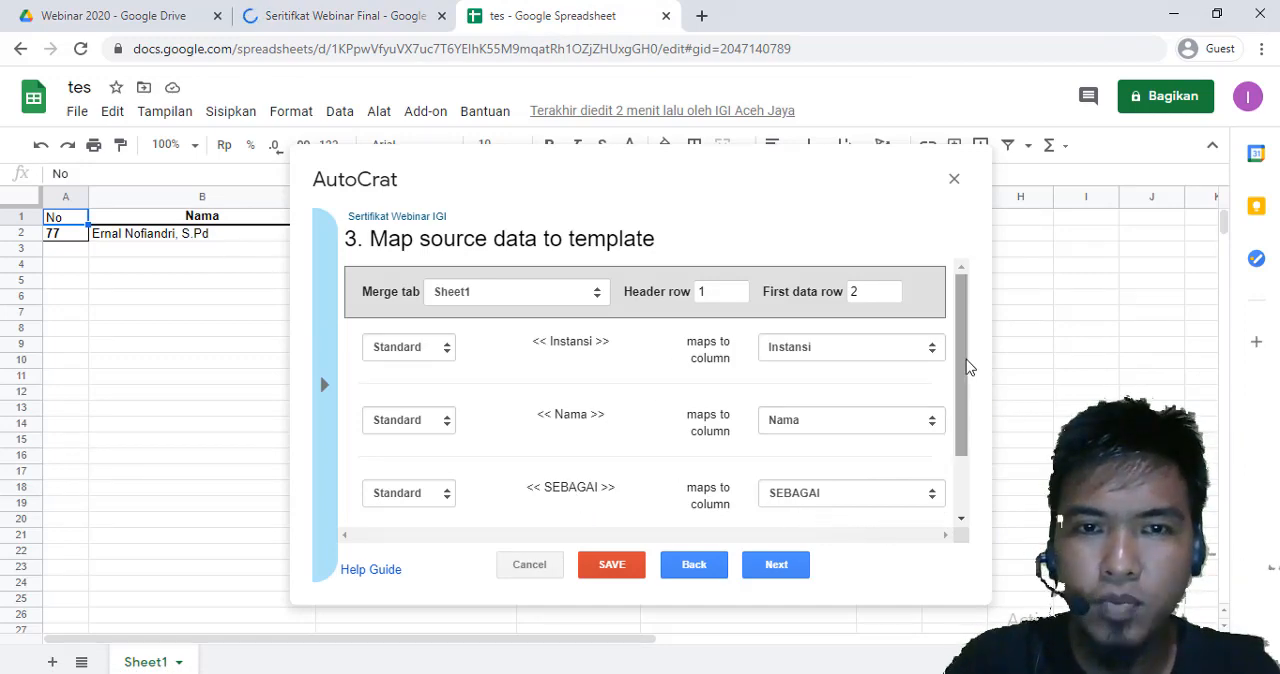
scroll(966, 366, "down", 2)
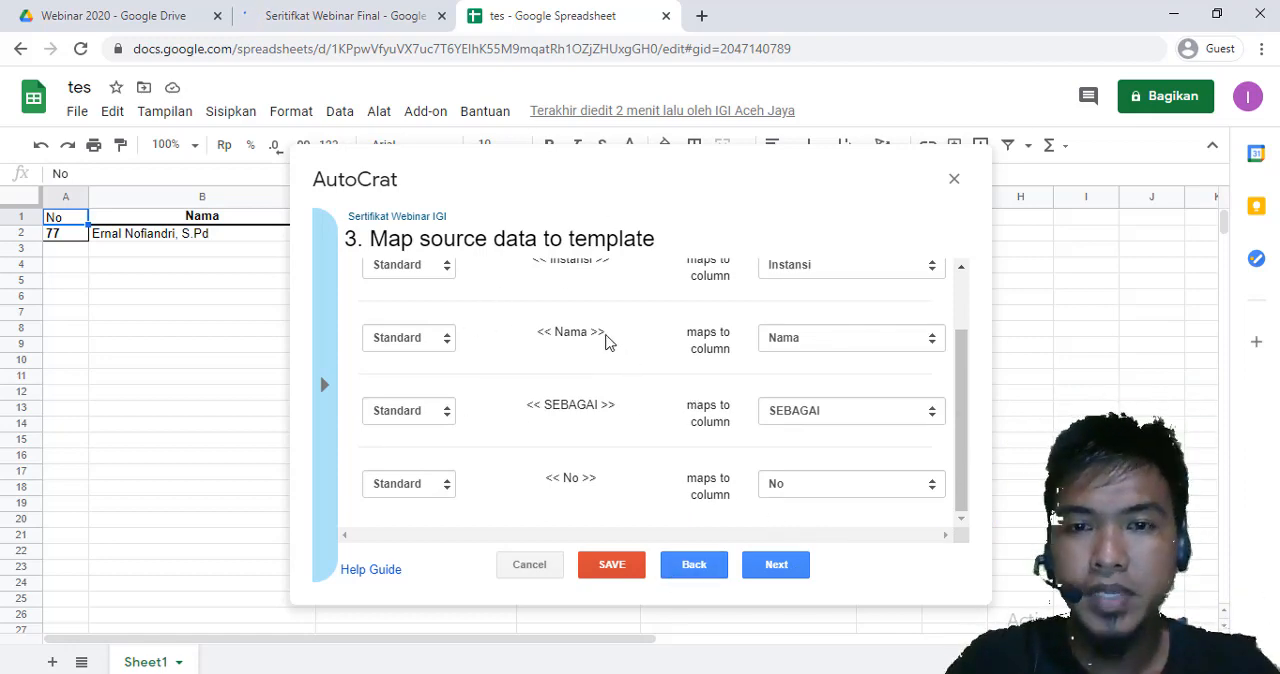
left_click(770, 562)
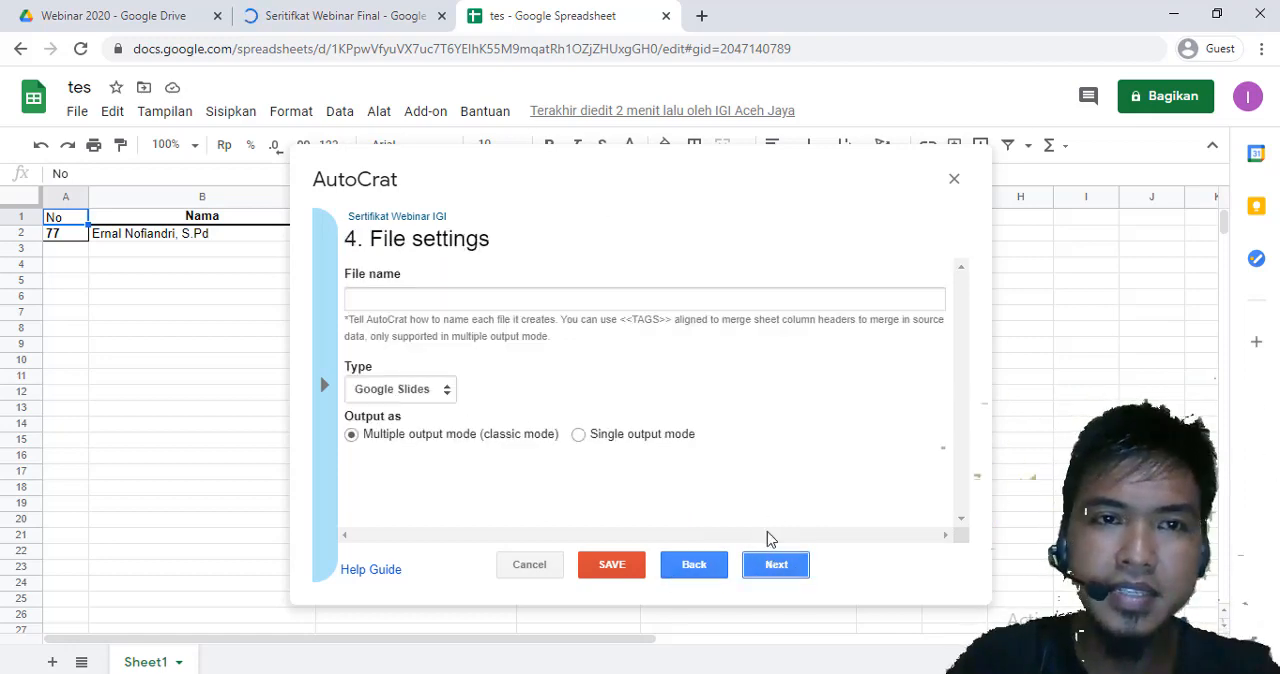
Set the file name of the merged output to Sertifikat <<Nama>>
left_click(401, 300)
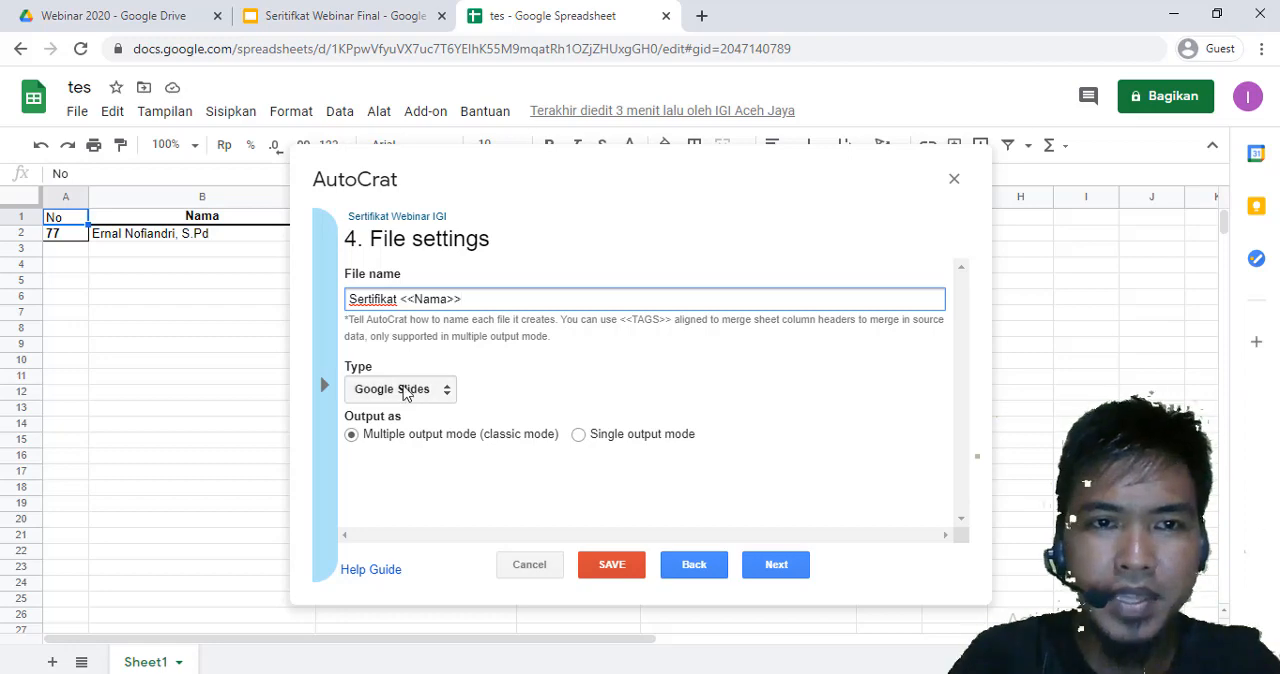
Set the merge job's output type to PDF, keep multiple output mode, and continue to the destination folder settings
left_click(379, 396)
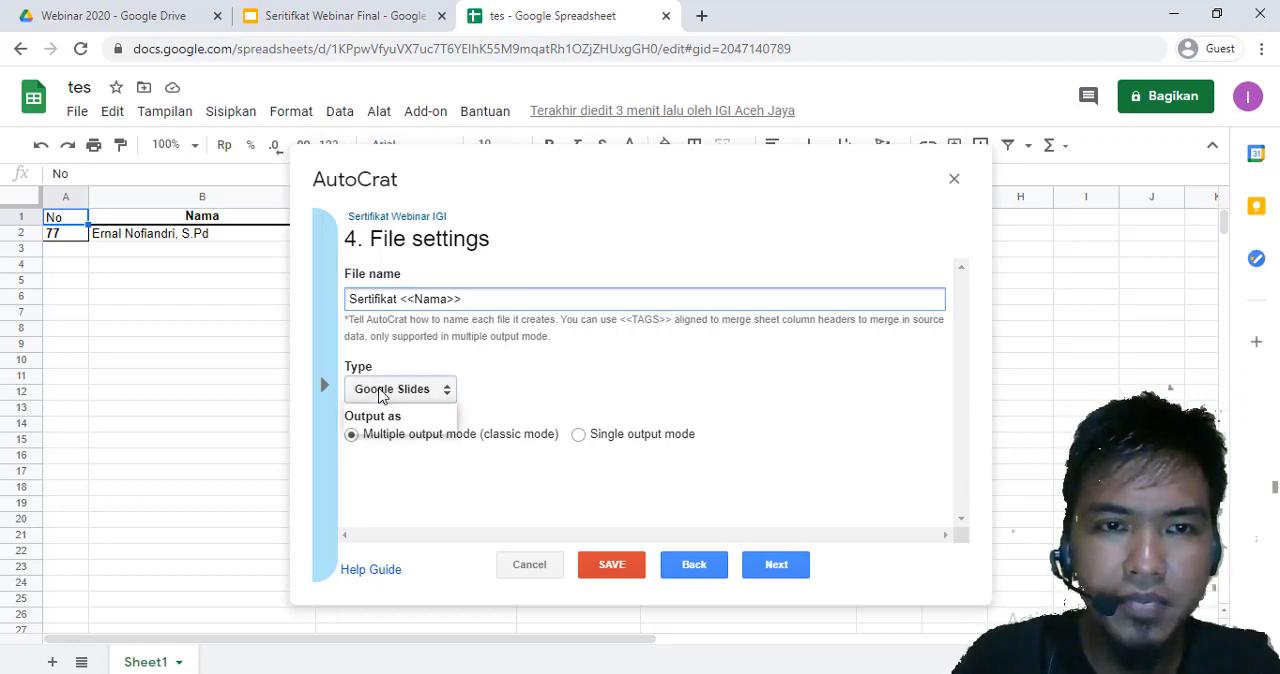
left_click(396, 425)
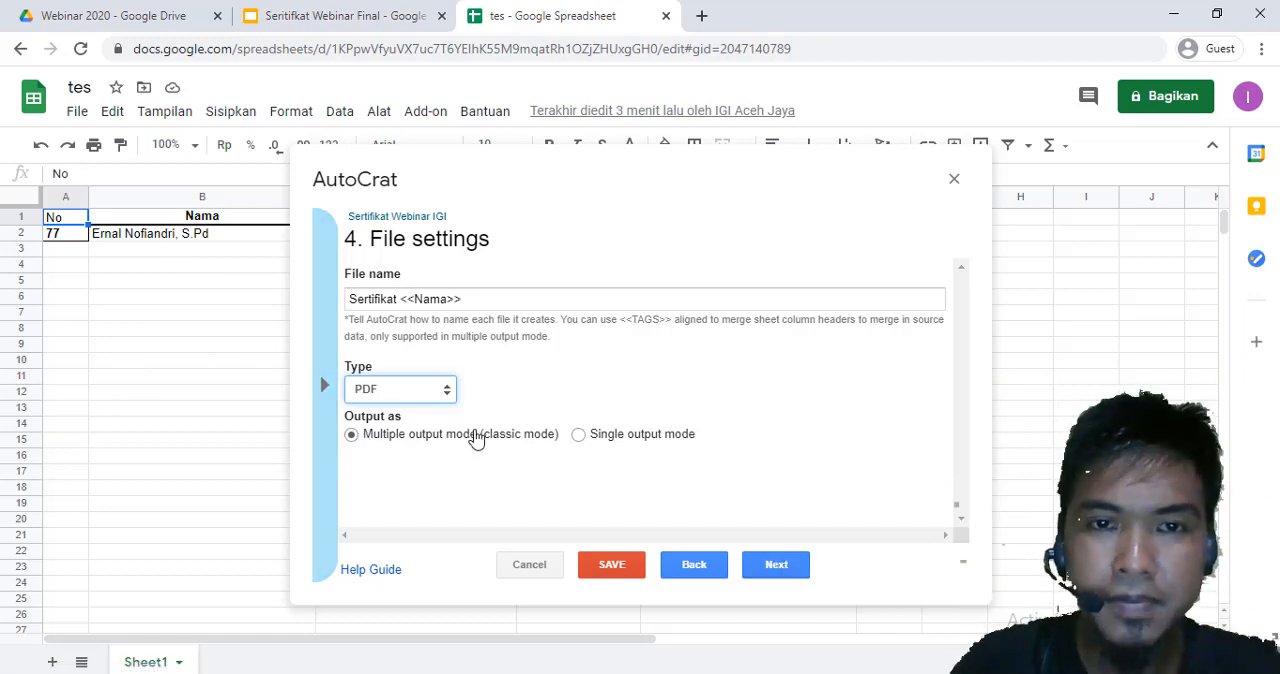
left_click(780, 570)
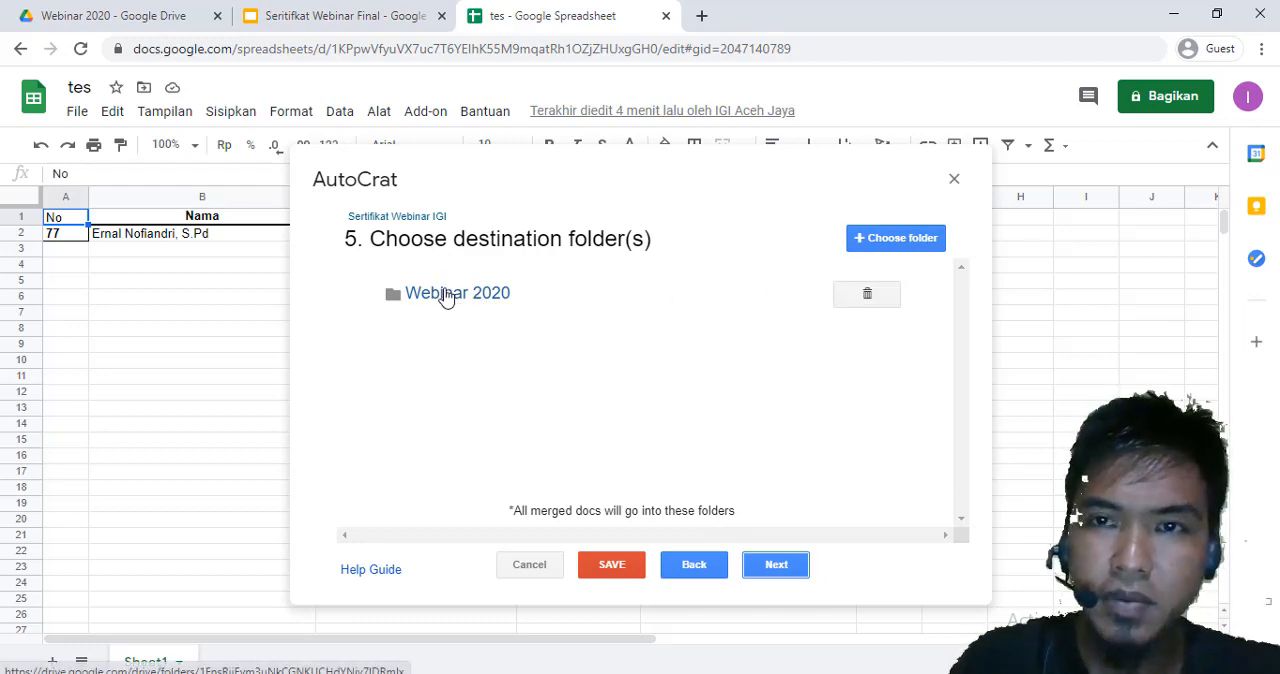
Look inside the Webinar 2020 folder for a subfolder to hold the merged certificates
left_click(893, 240)
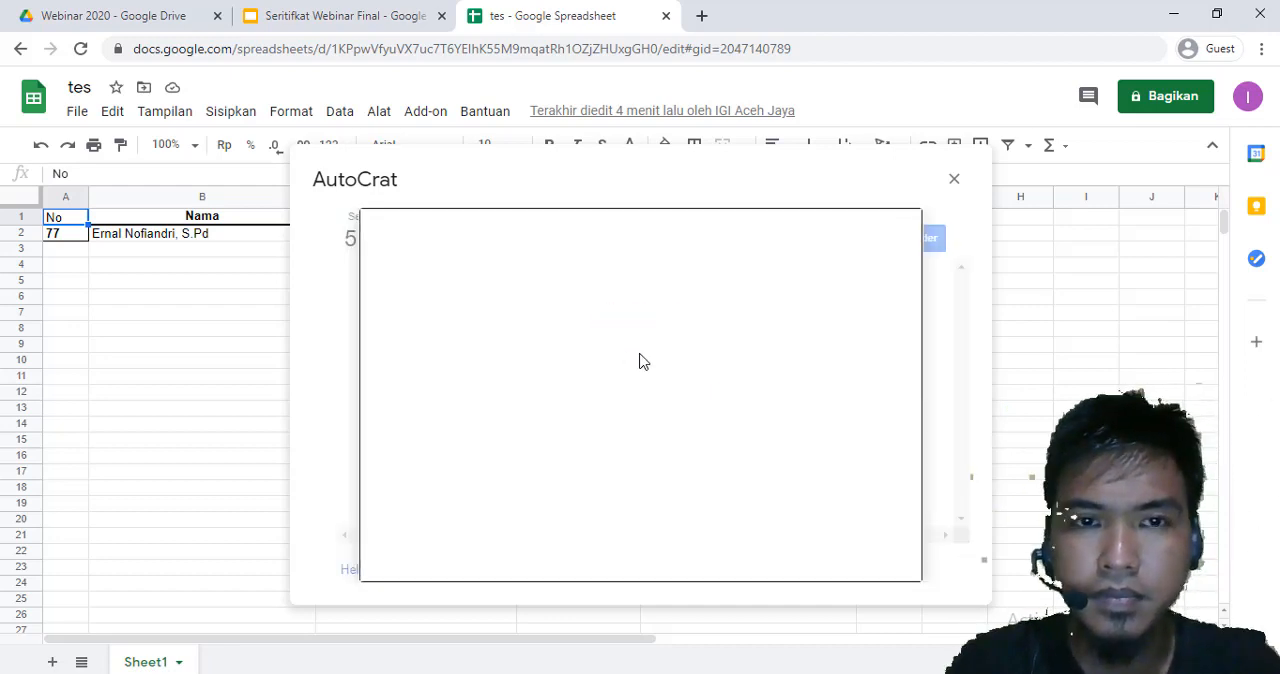
double_click(483, 356)
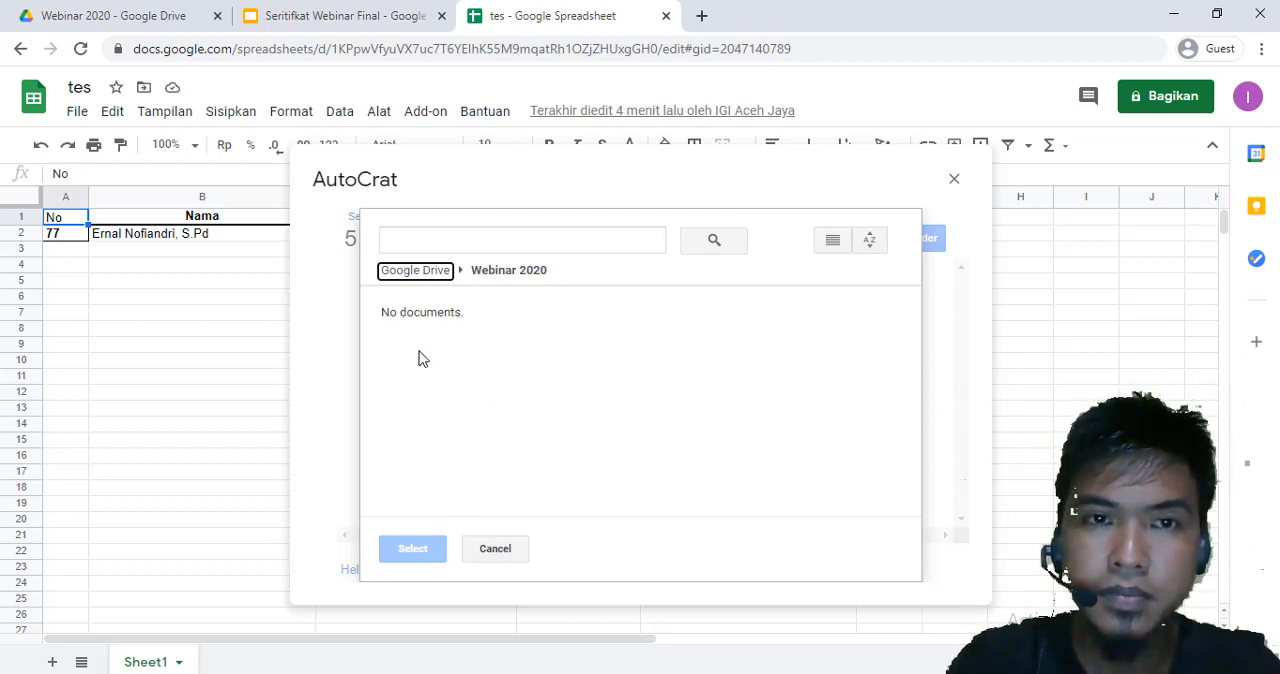
left_click(436, 306)
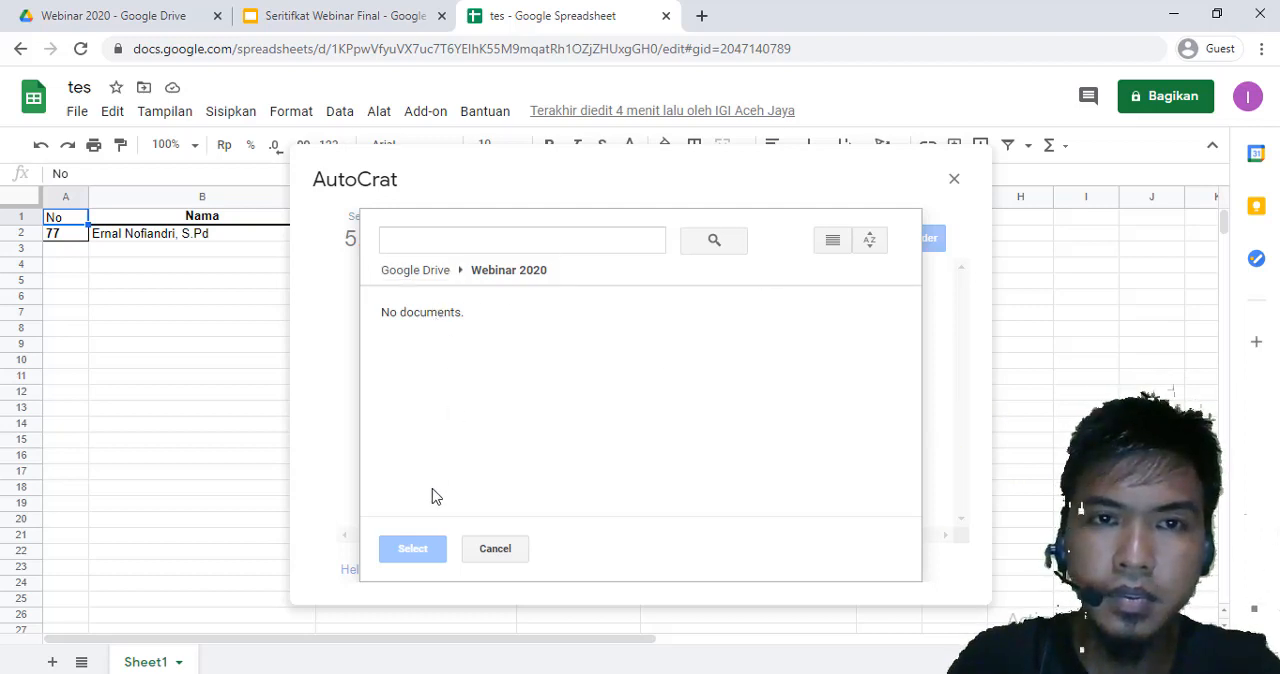
left_click(492, 272)
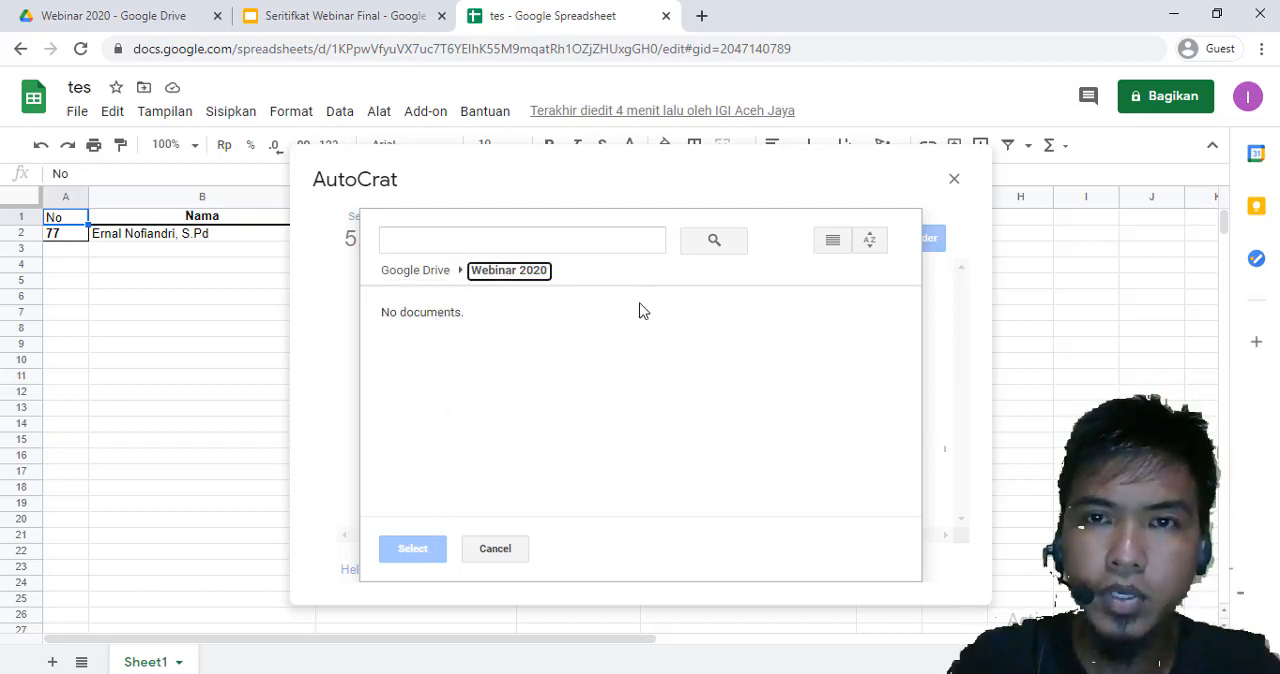
left_click(446, 314)
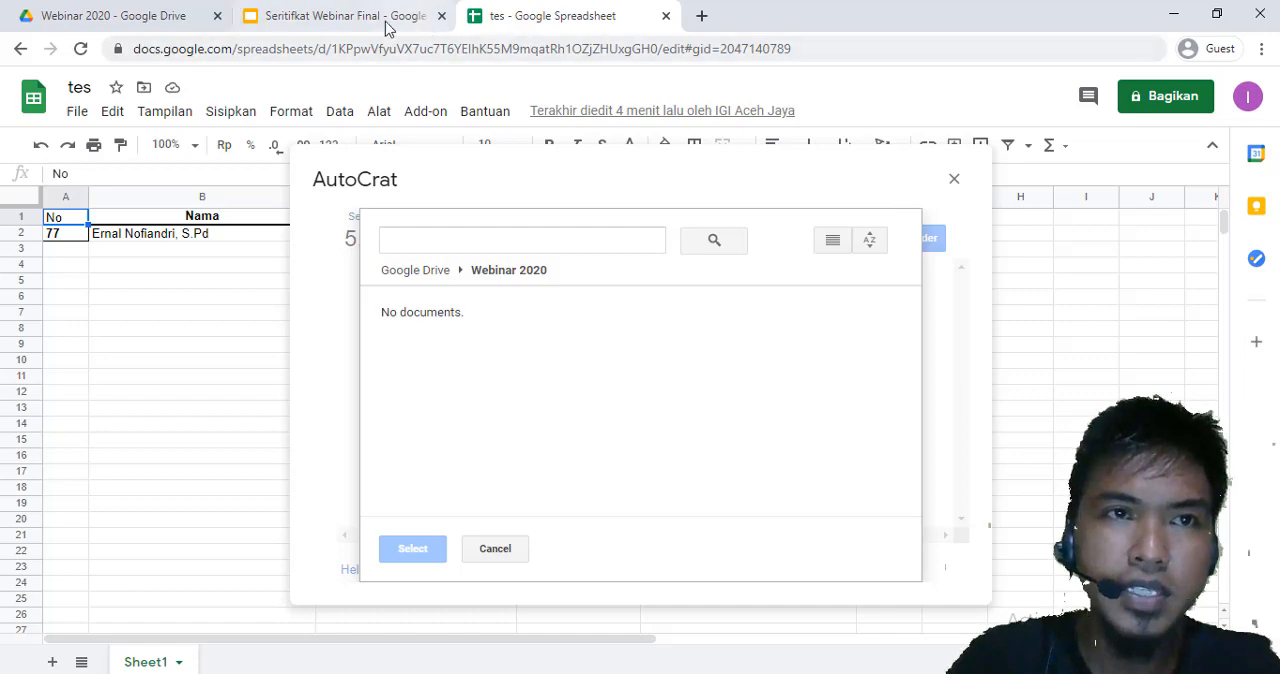
Switch to Google Drive and create a folder named Sertifikat Jadi inside Webinar 2020
left_click(137, 9)
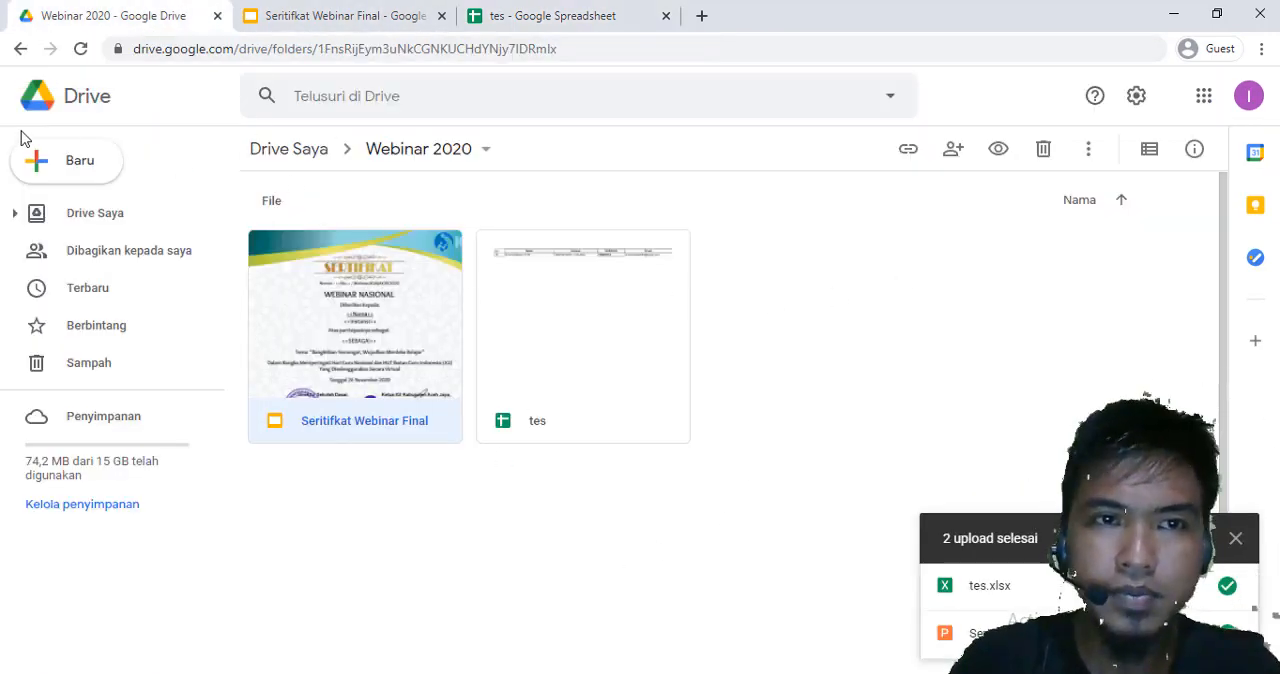
left_click(50, 168)
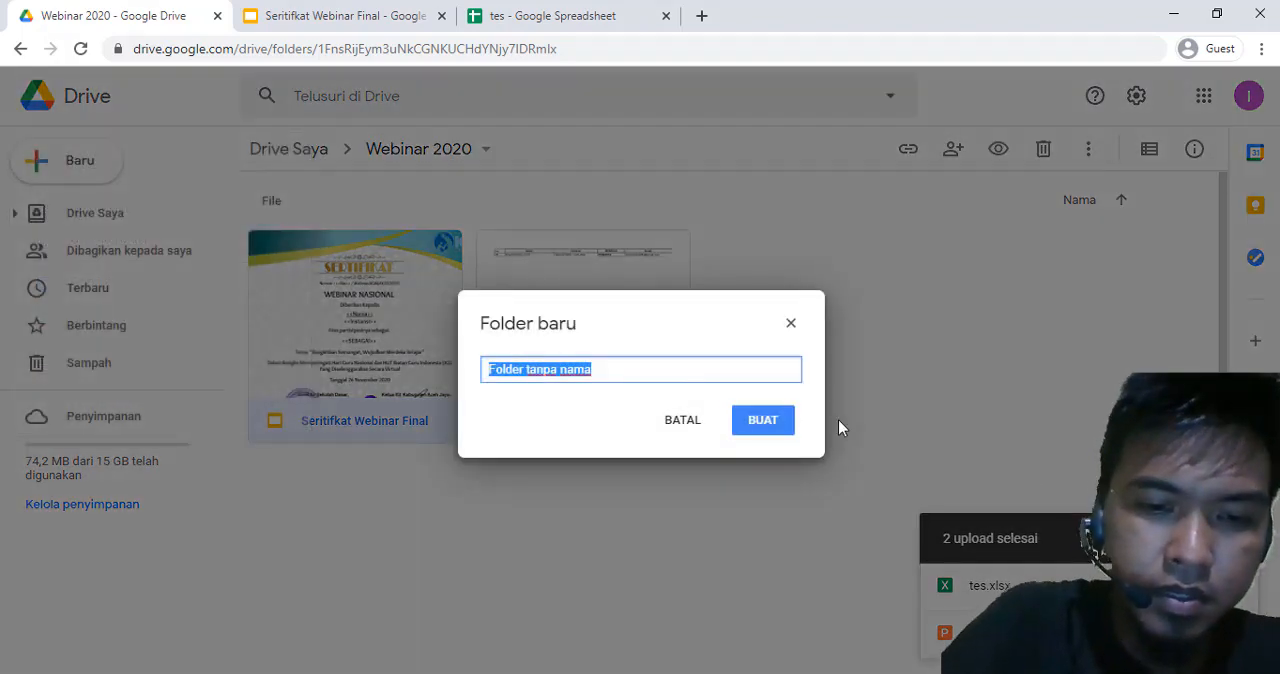
type("Sderti")
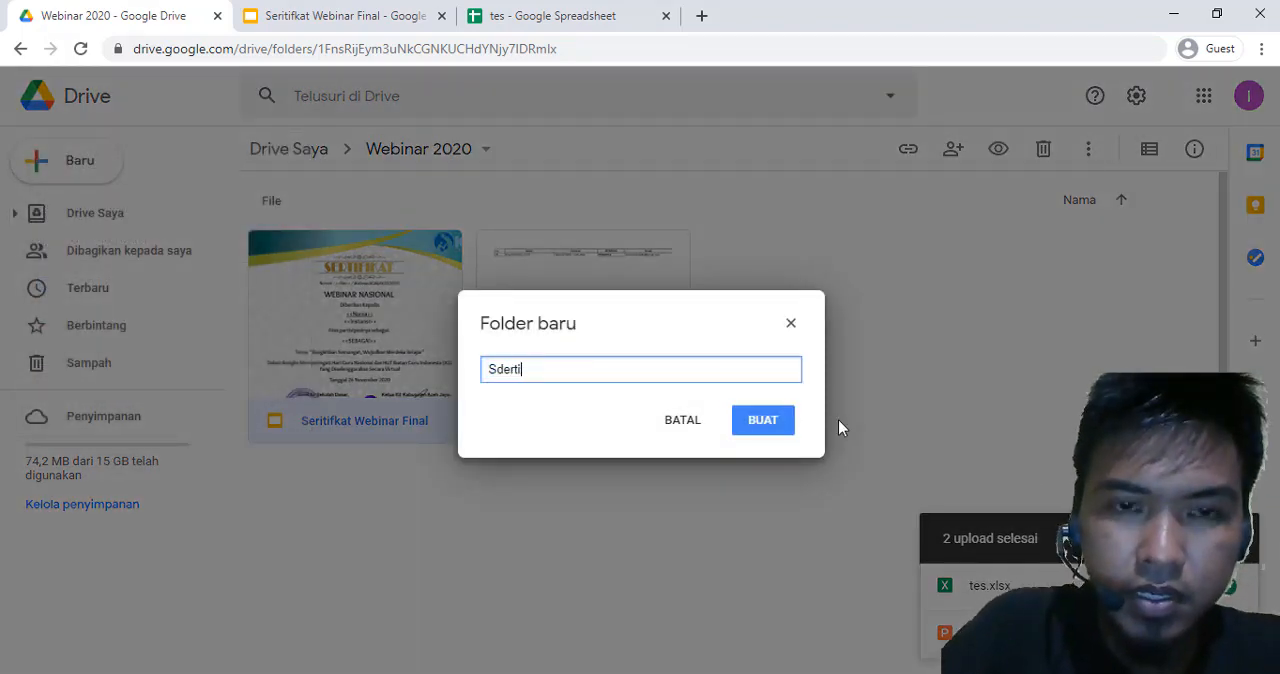
type("fikat")
key("BackSpace")
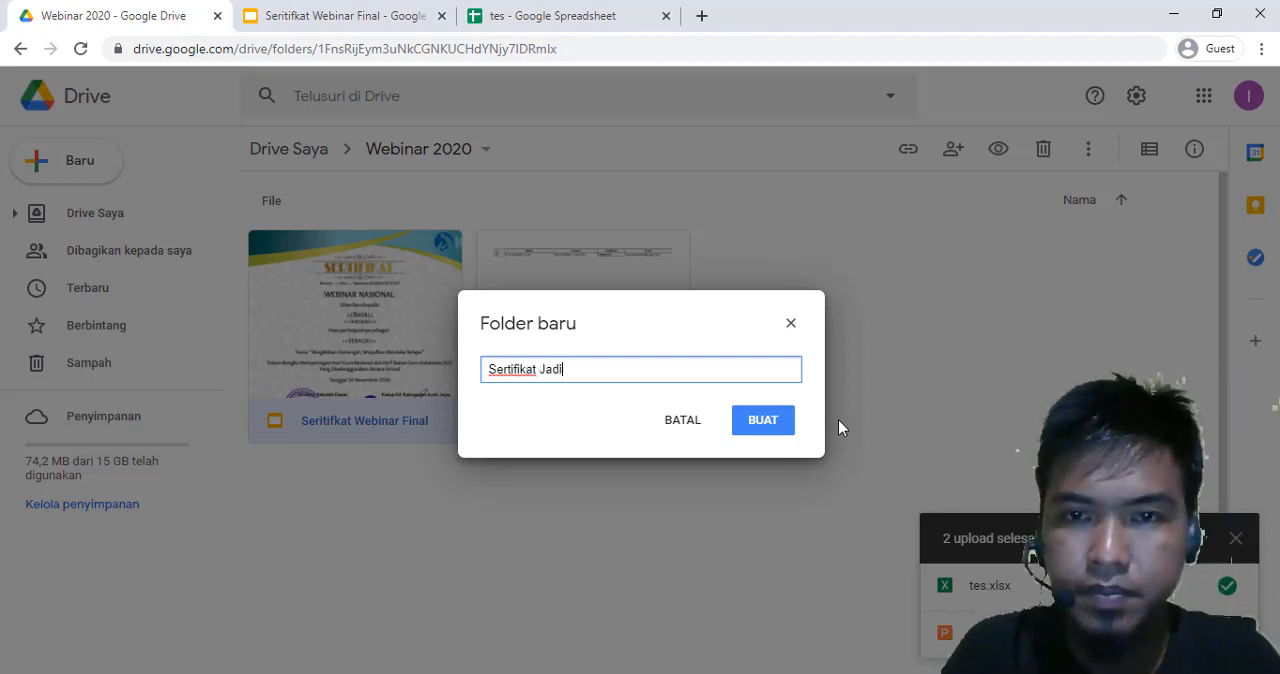
left_click(763, 421)
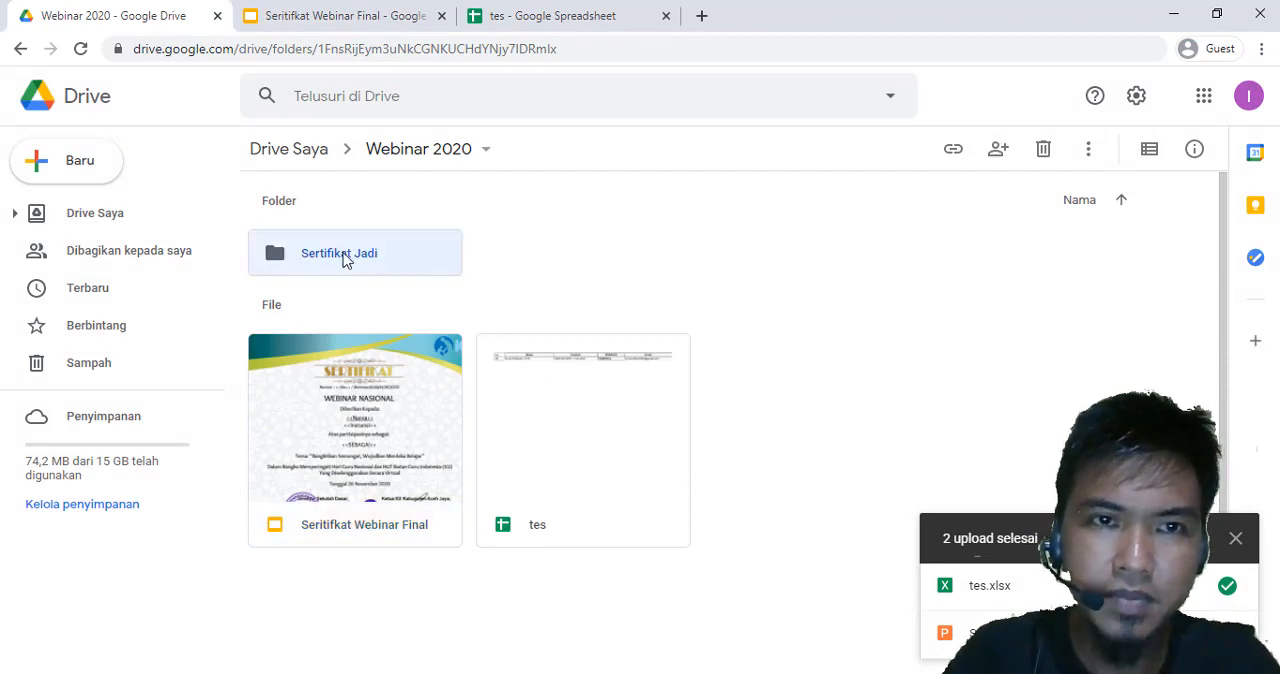
Share the Sertifikat Jadi folder with anyone who has the link, giving them Editor access
right_click(343, 259)
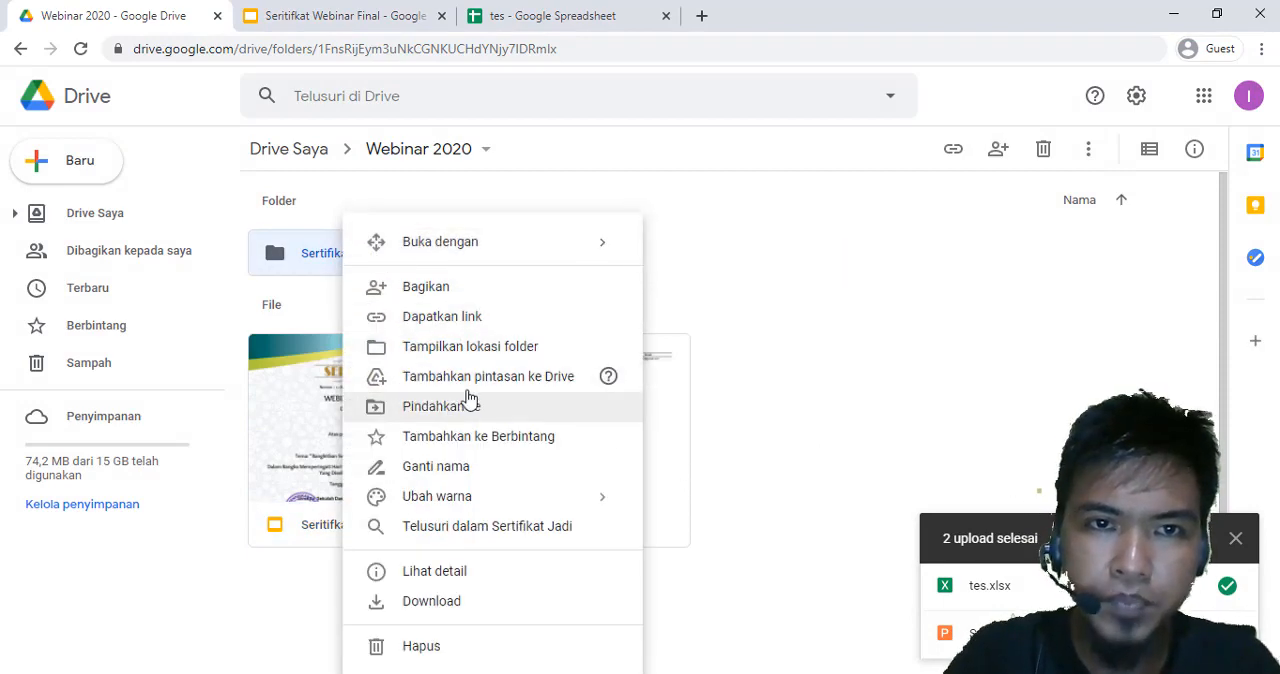
left_click(465, 330)
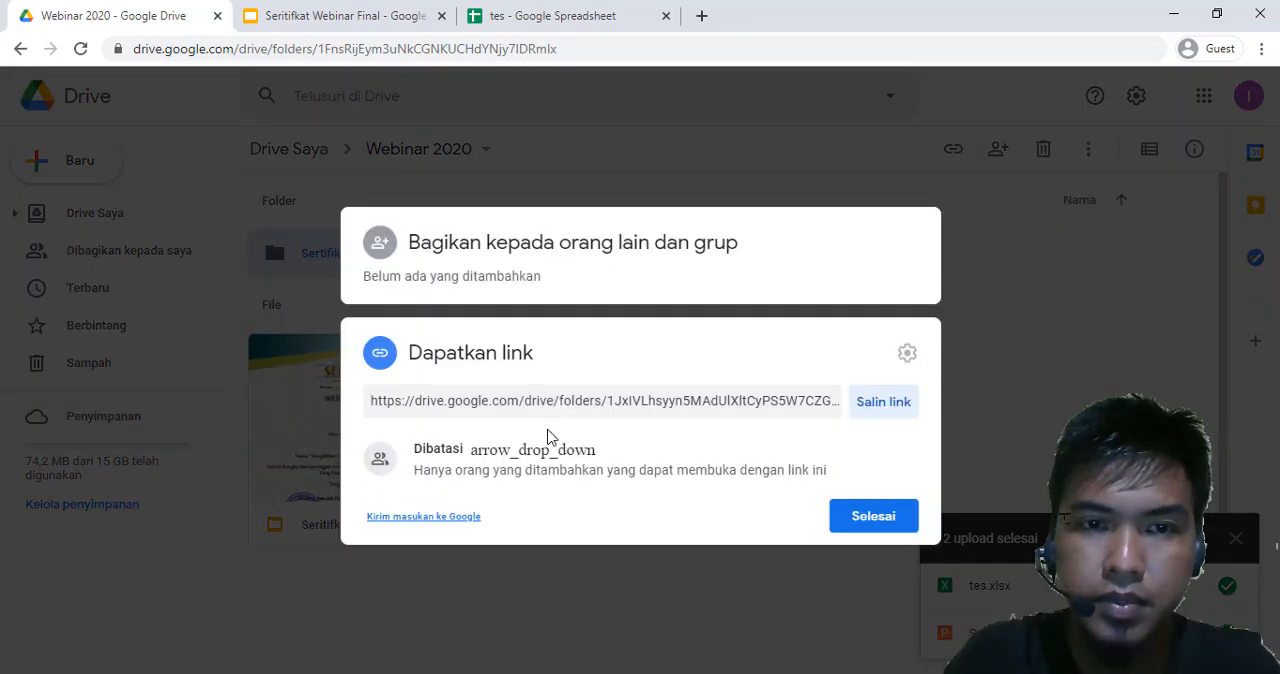
left_click(468, 462)
left_click(505, 536)
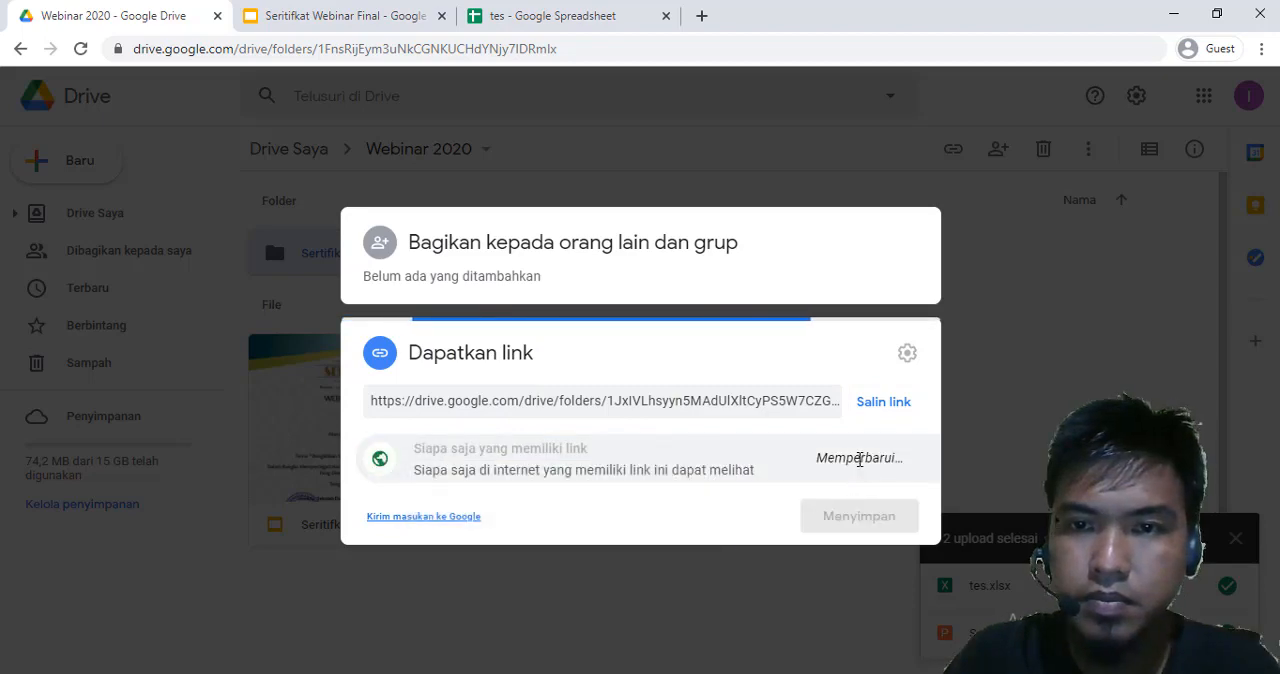
left_click(866, 458)
left_click(821, 588)
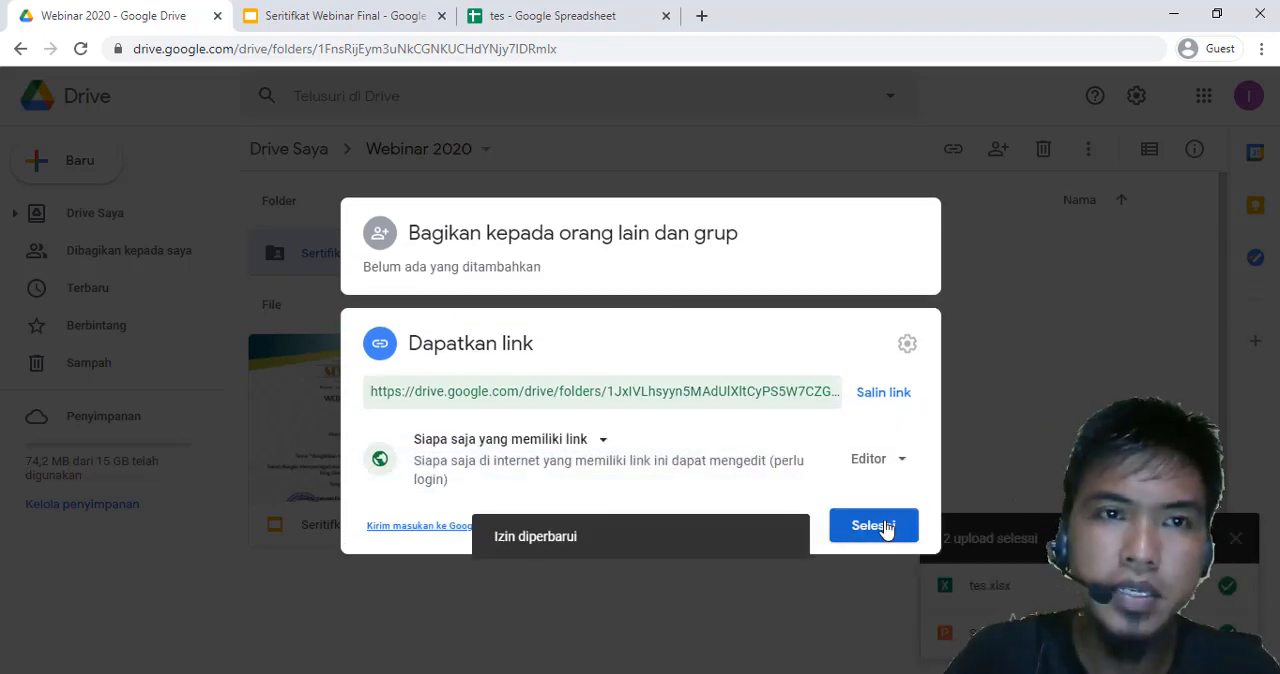
left_click(874, 526)
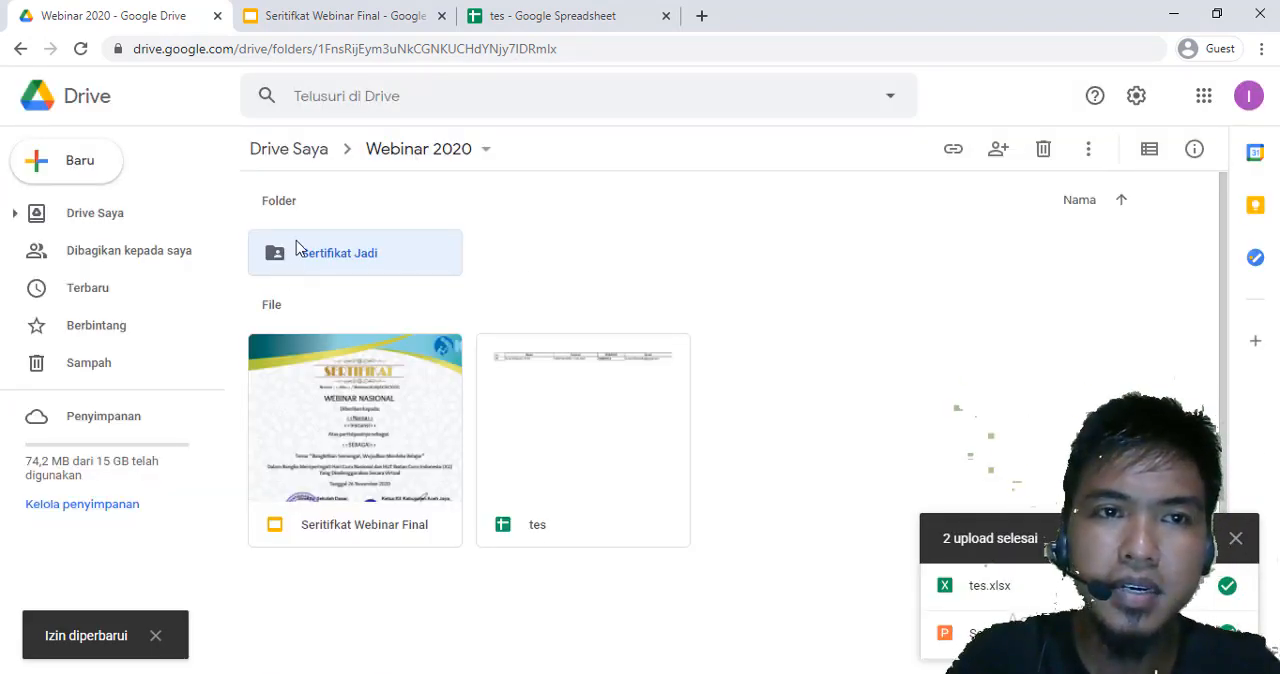
Return to the tes spreadsheet, reopen the folder picker and add Sertifikat Jadi as a destination folder of the merge job
left_click(576, 14)
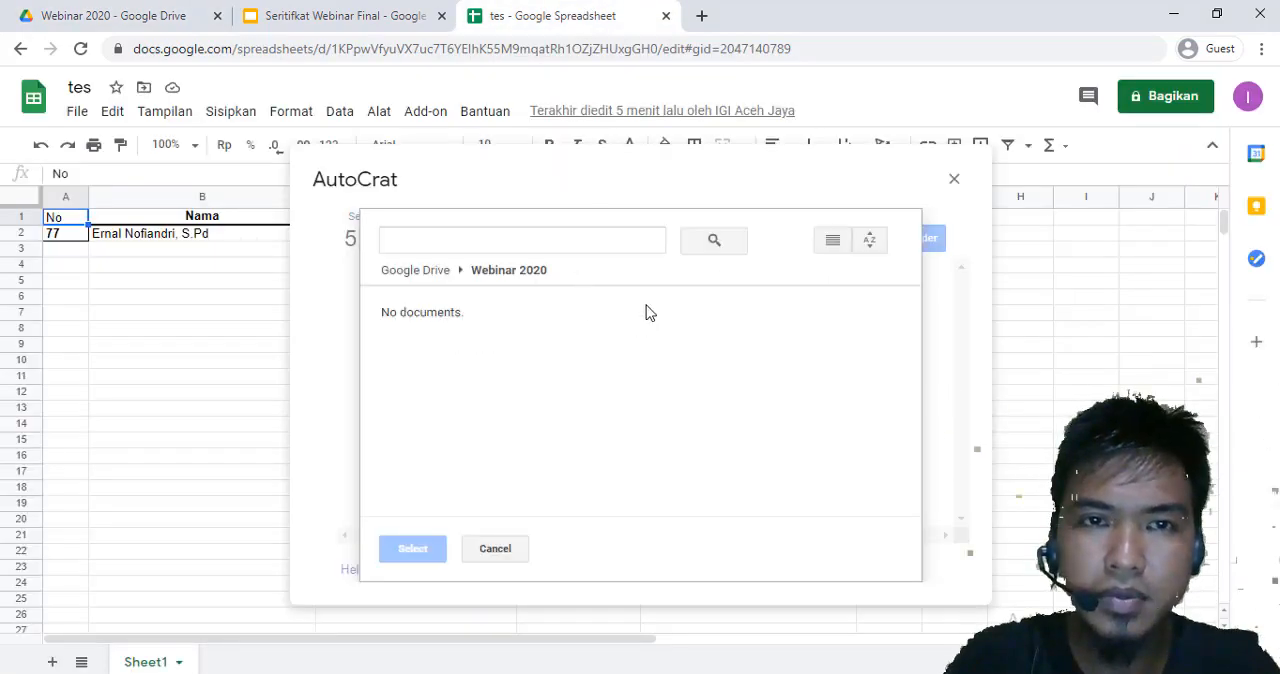
left_click(445, 274)
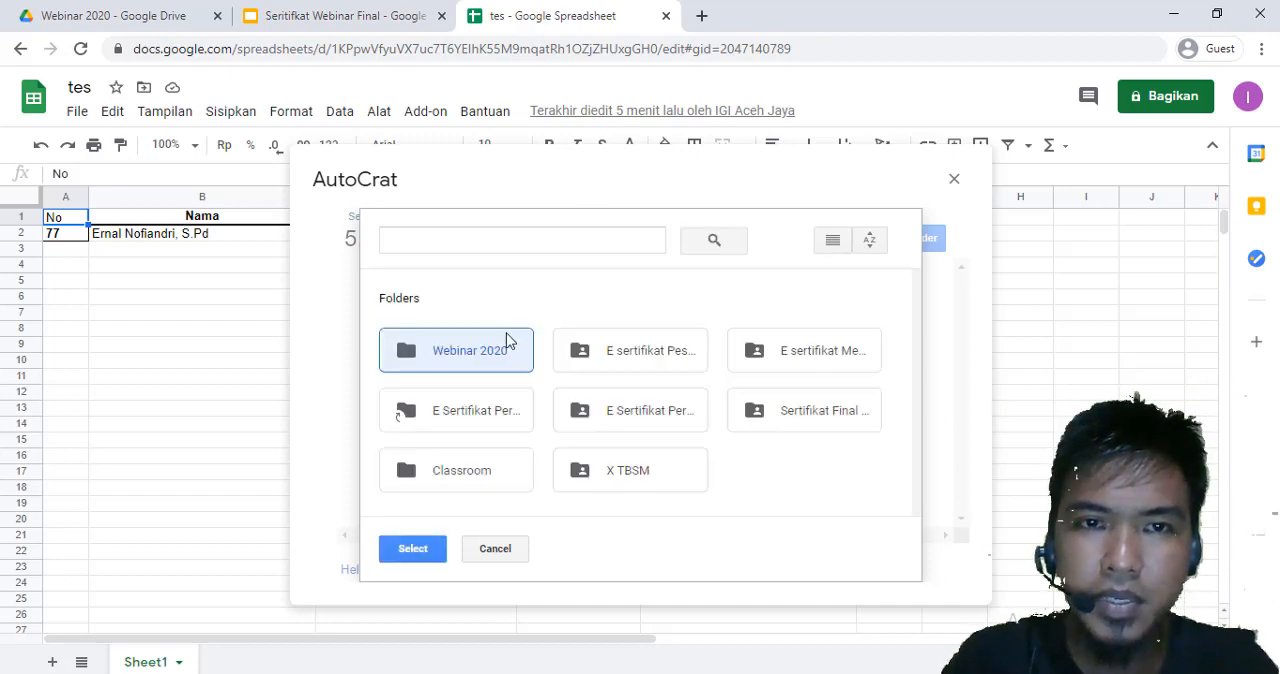
double_click(491, 357)
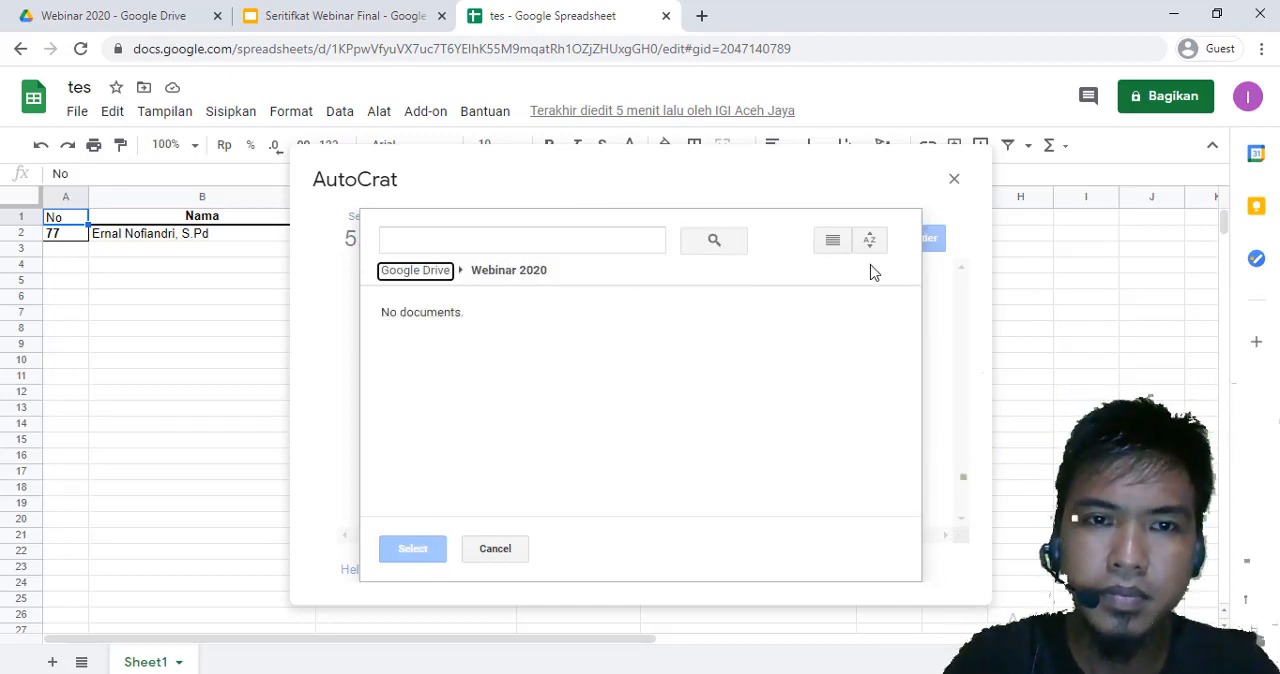
left_click(508, 551)
left_click(907, 241)
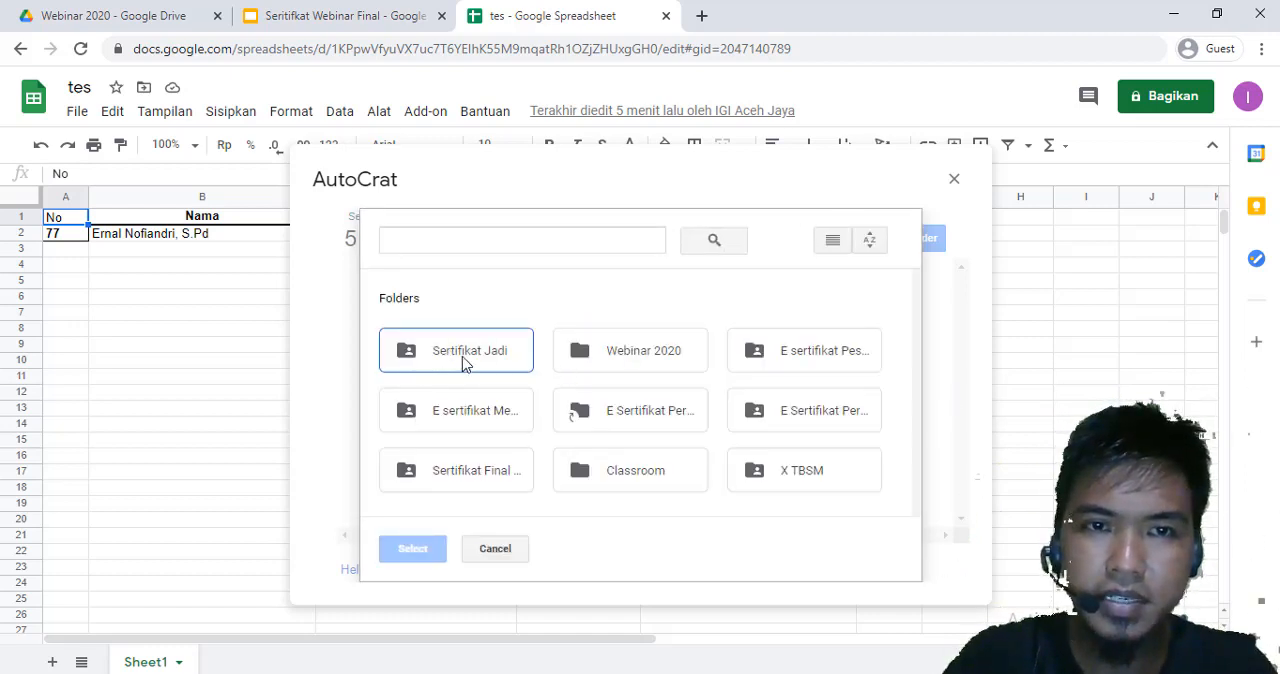
left_click(462, 356)
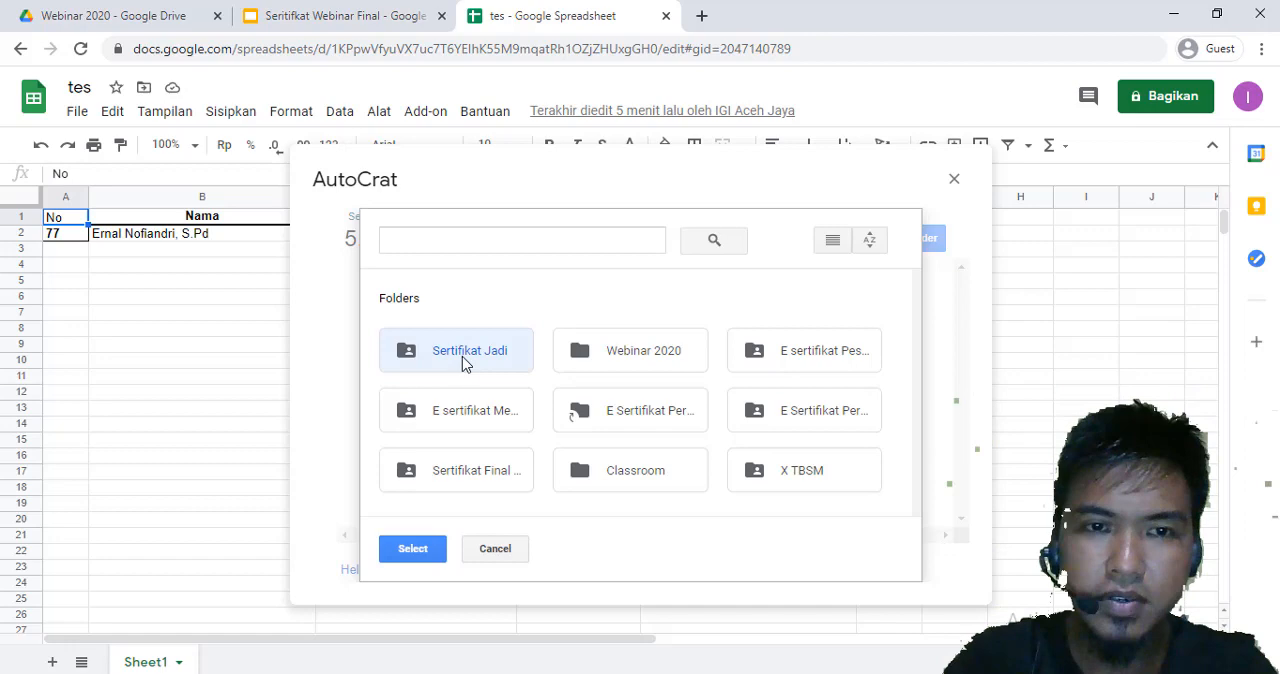
left_click(432, 550)
Remove the Webinar 2020 folder from the merge job's destination folders
mouse_move(464, 308)
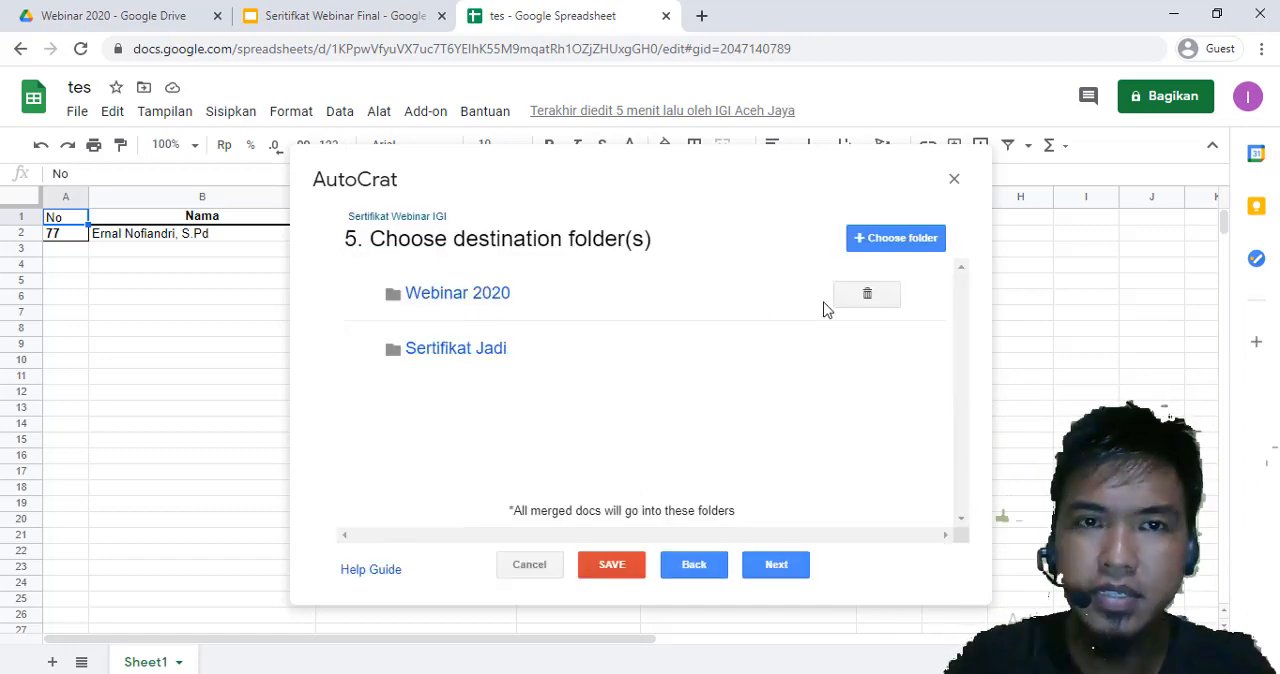
left_click(868, 295)
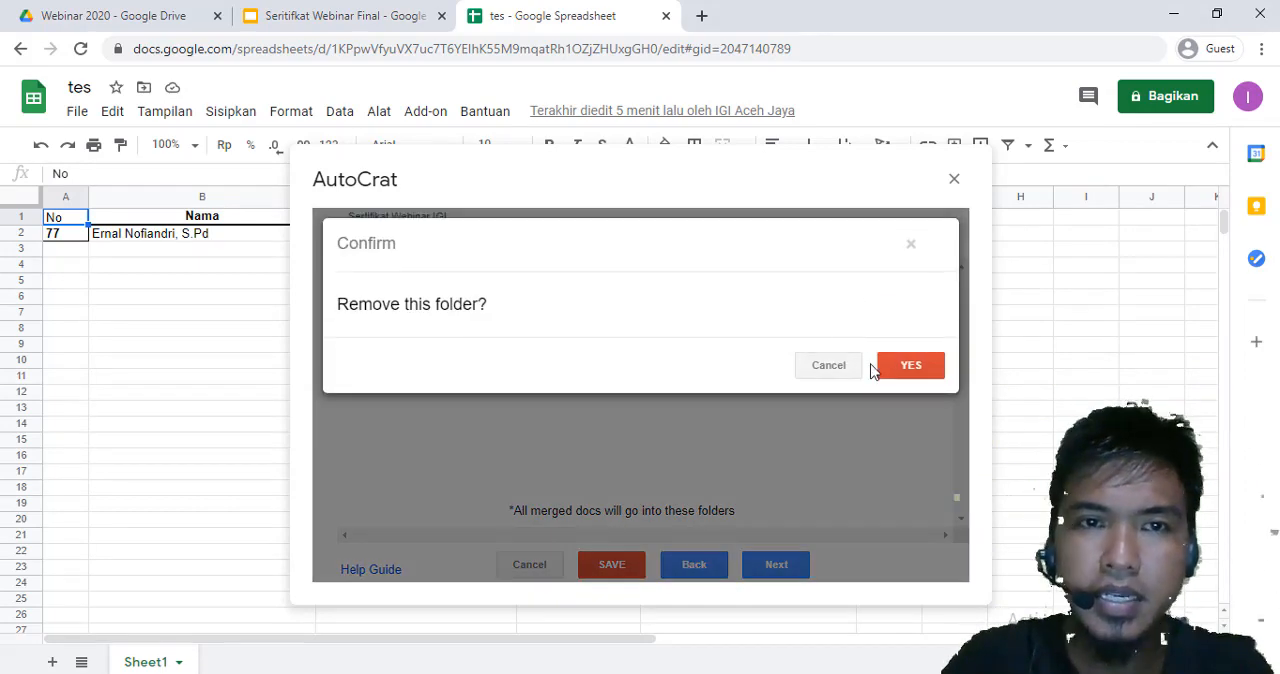
left_click(917, 370)
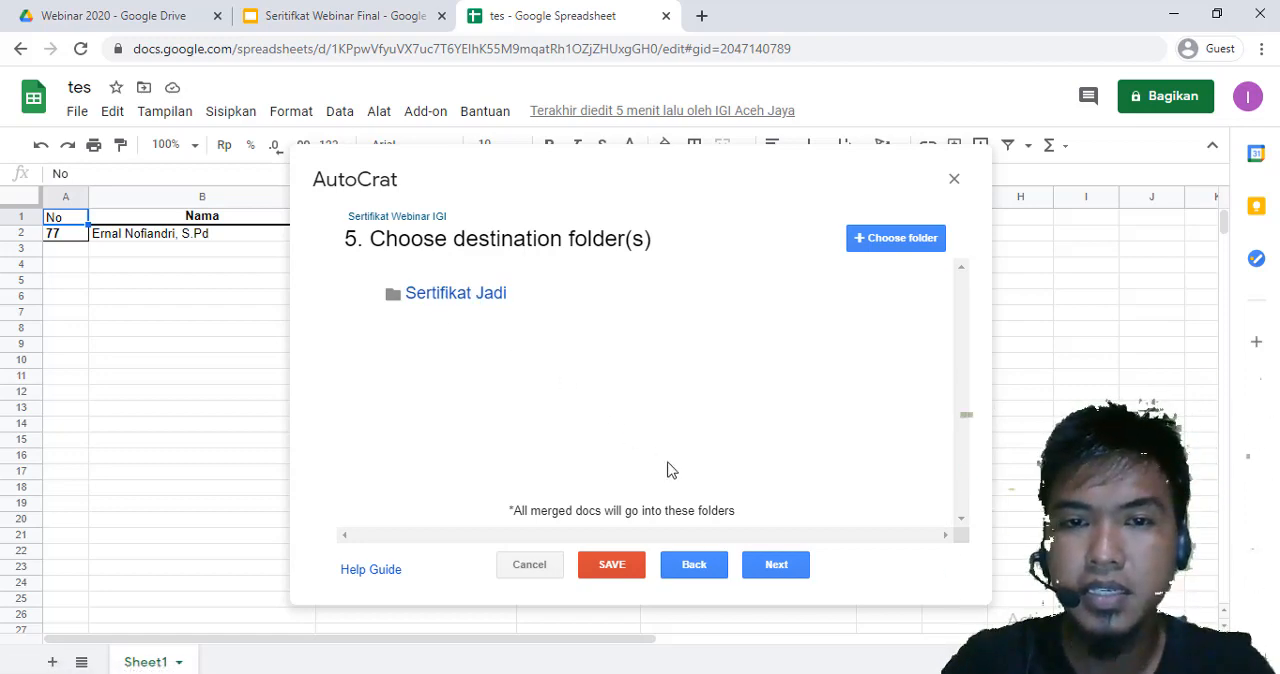
Leave the dynamic folder reference and merge condition unset and continue to the document sharing and email settings
left_click(768, 568)
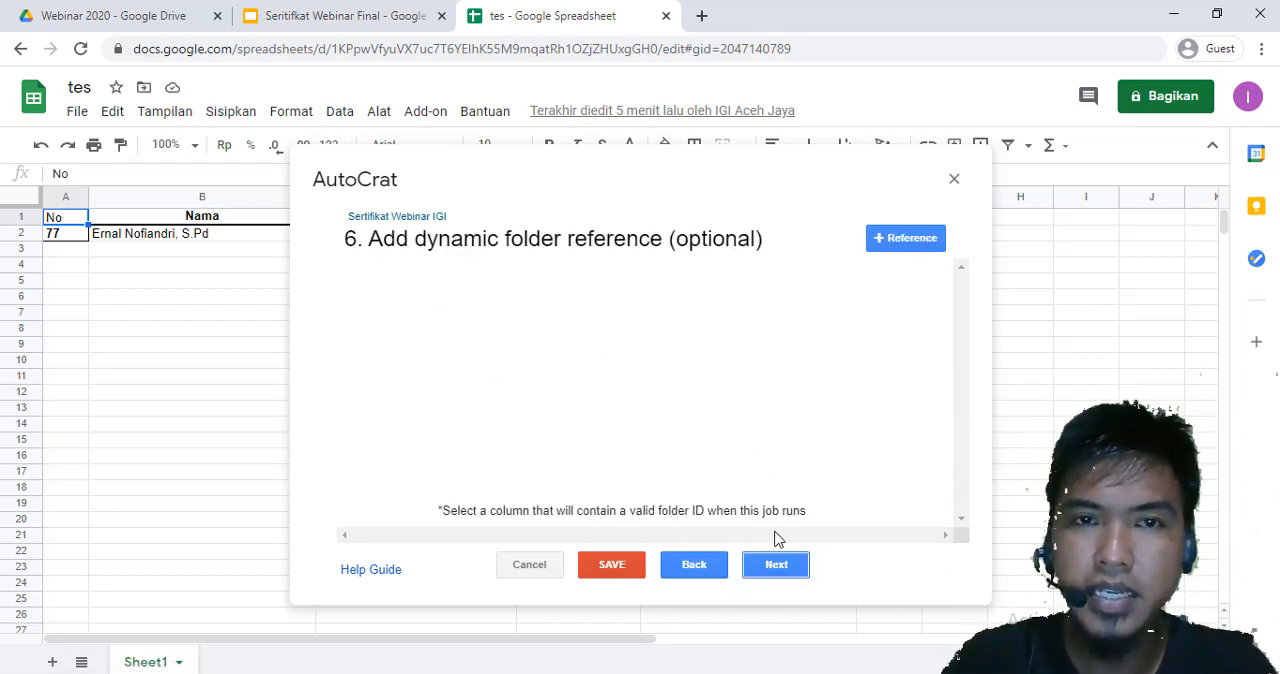
left_click(768, 567)
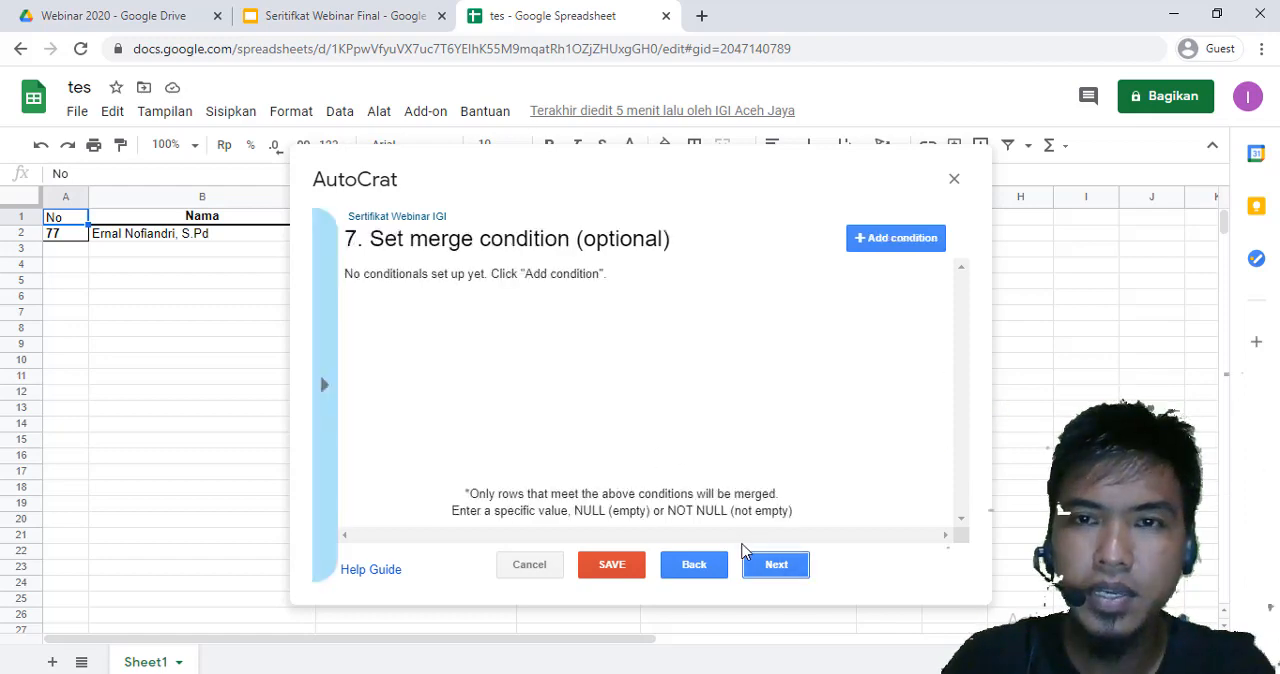
left_click(767, 572)
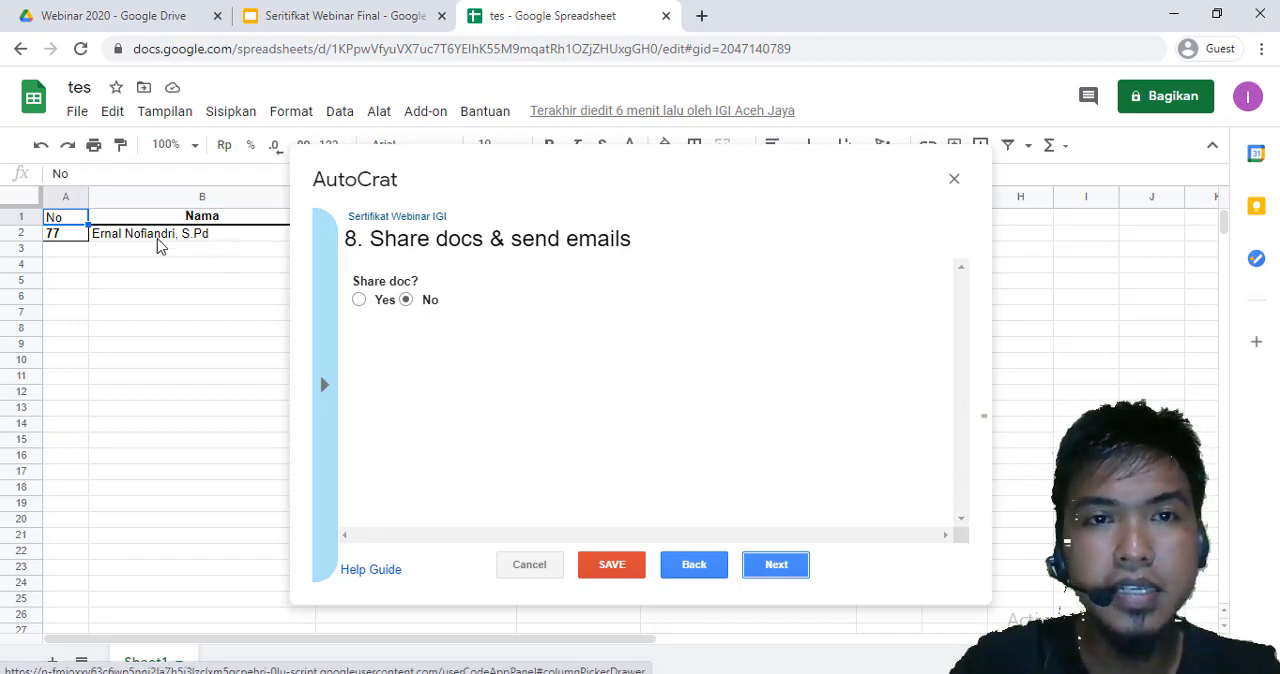
Check the contents of the Sertifikat Jadi folder in Google Drive, then return to the tes spreadsheet
left_click(157, 22)
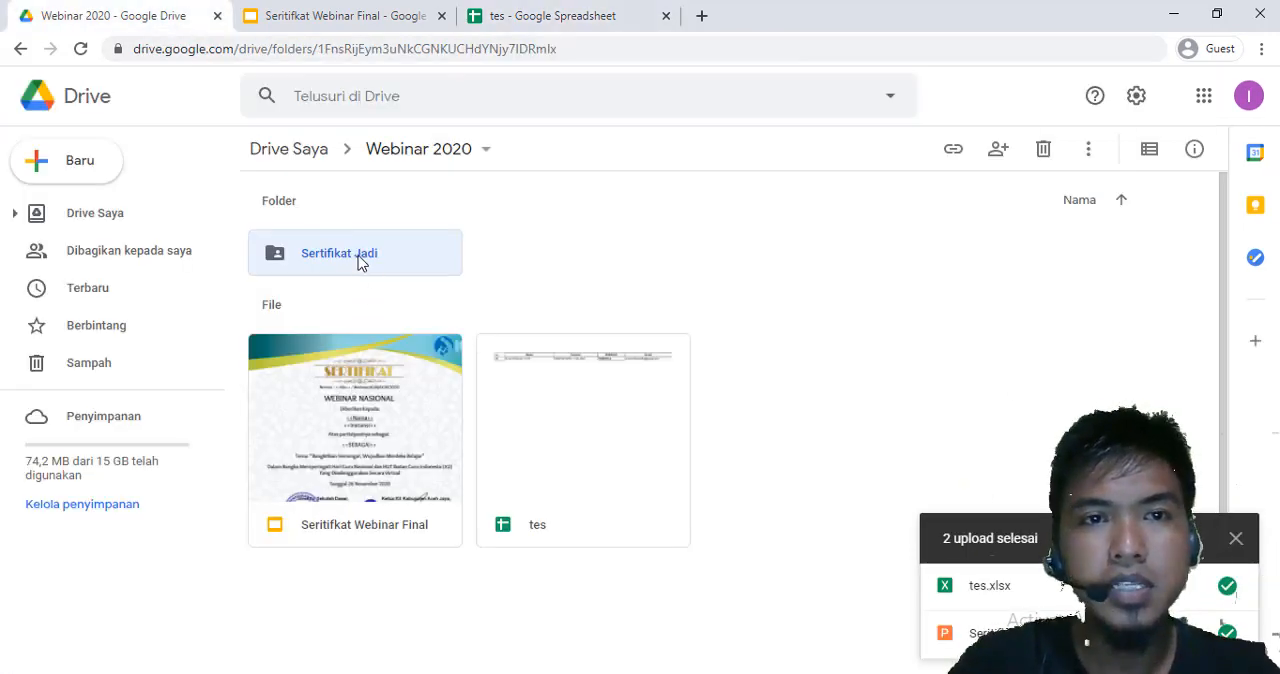
double_click(352, 262)
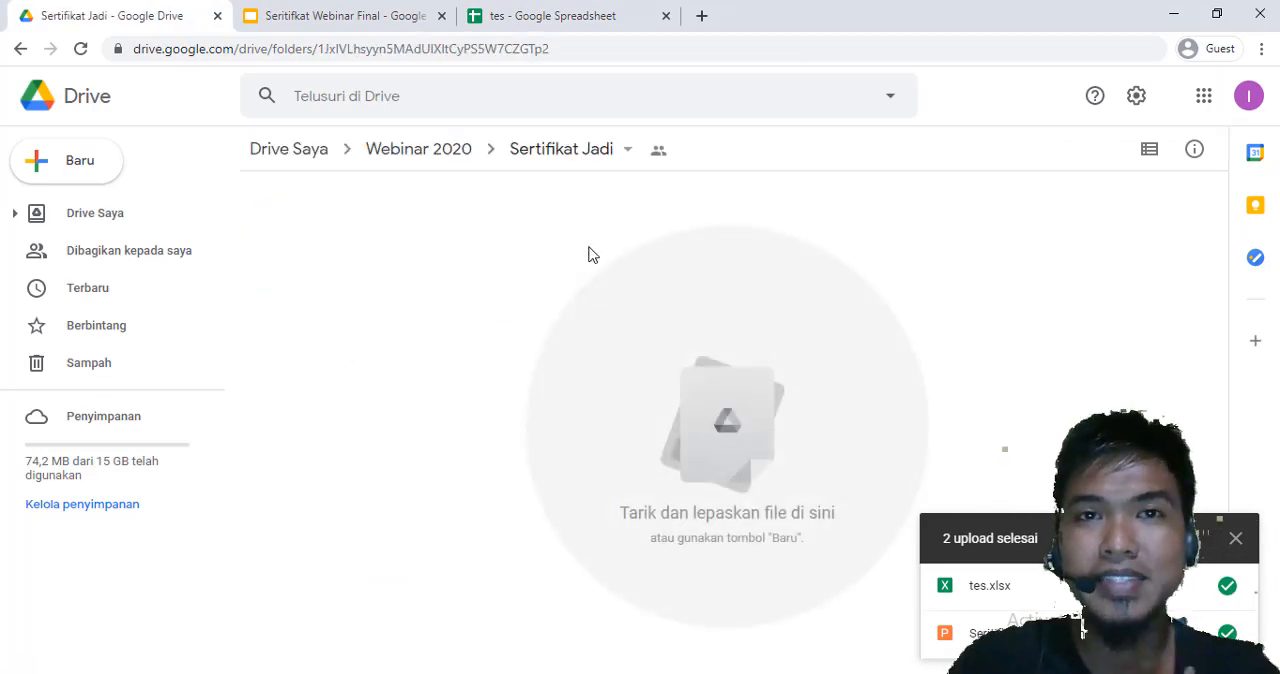
left_click(558, 16)
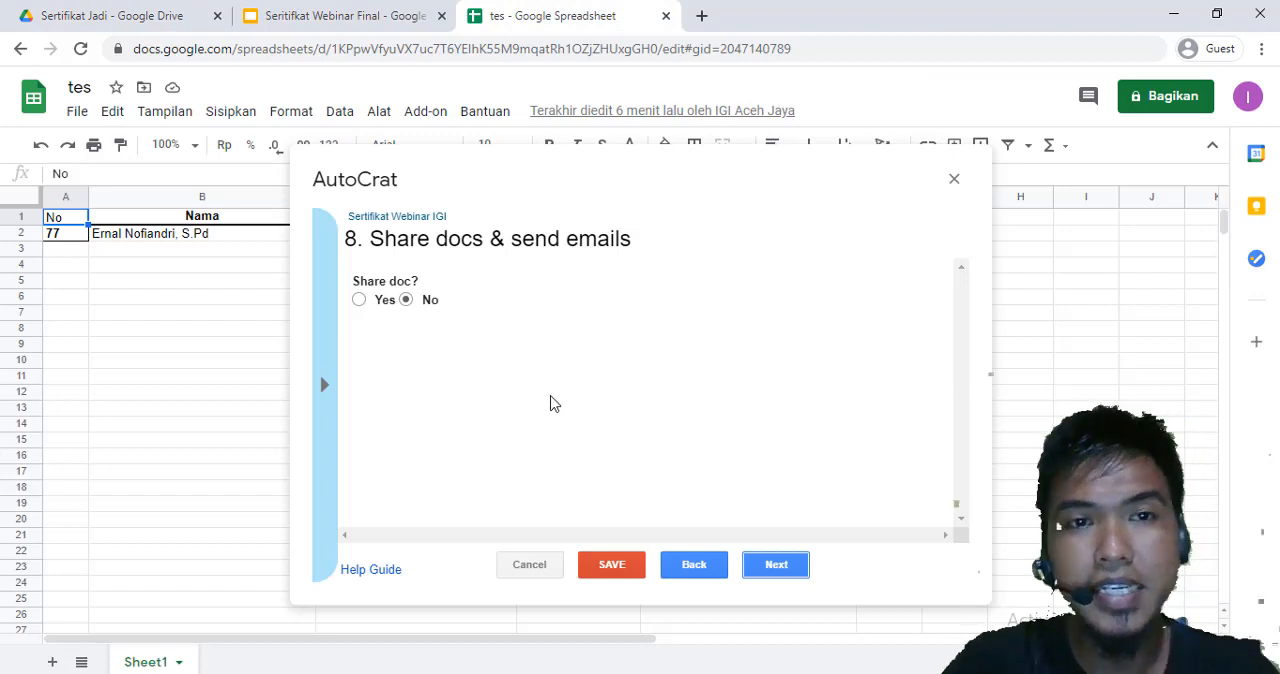
Enable document sharing for the merge job and recheck the Sertifikat Jadi folder in Drive before returning to the sharing settings
left_click(359, 302)
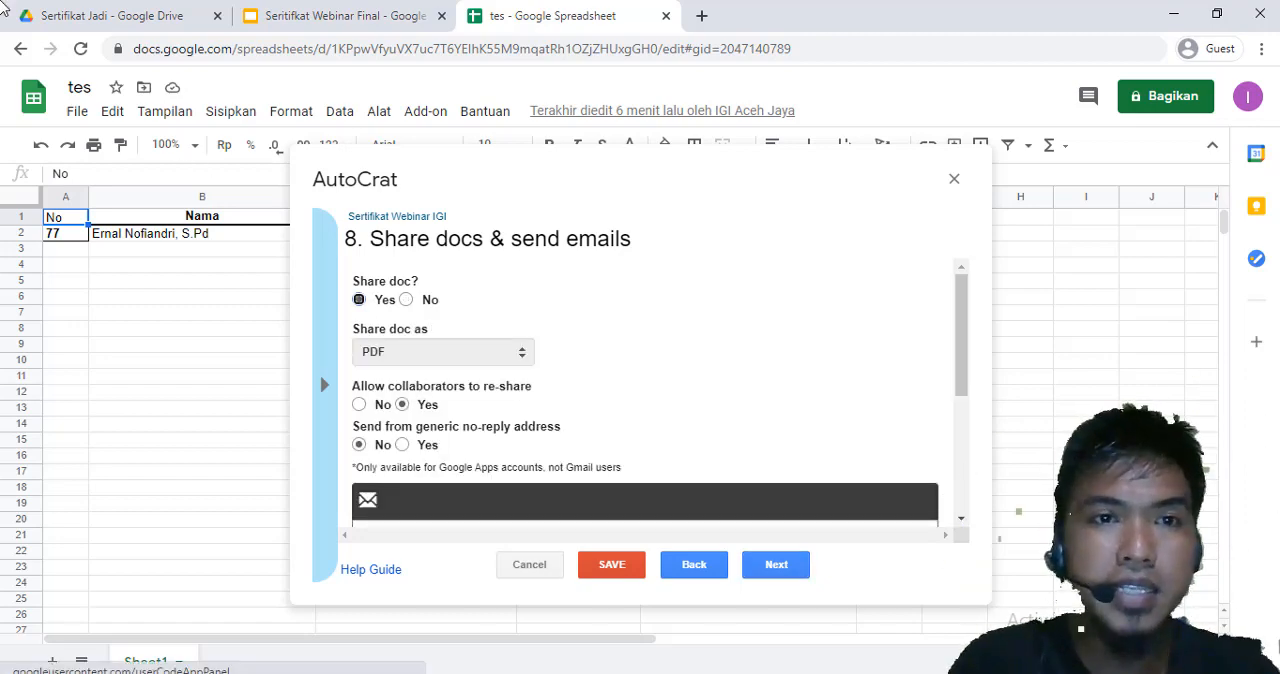
left_click(60, 15)
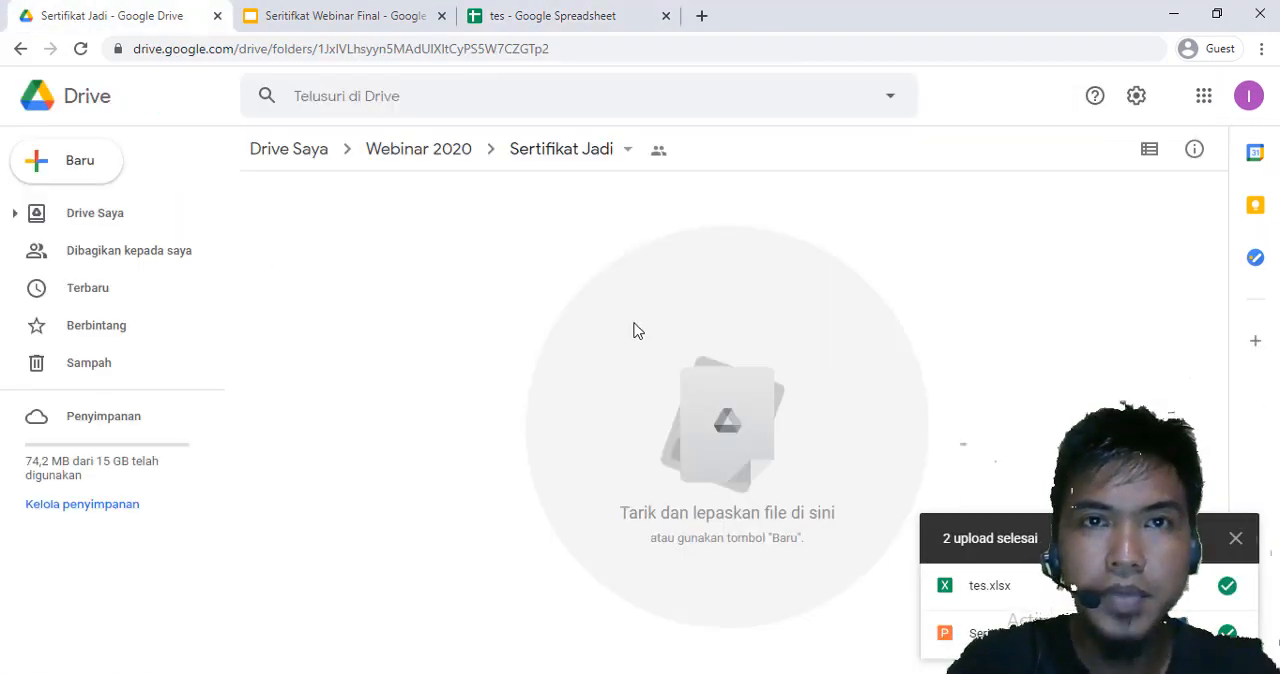
left_click(565, 15)
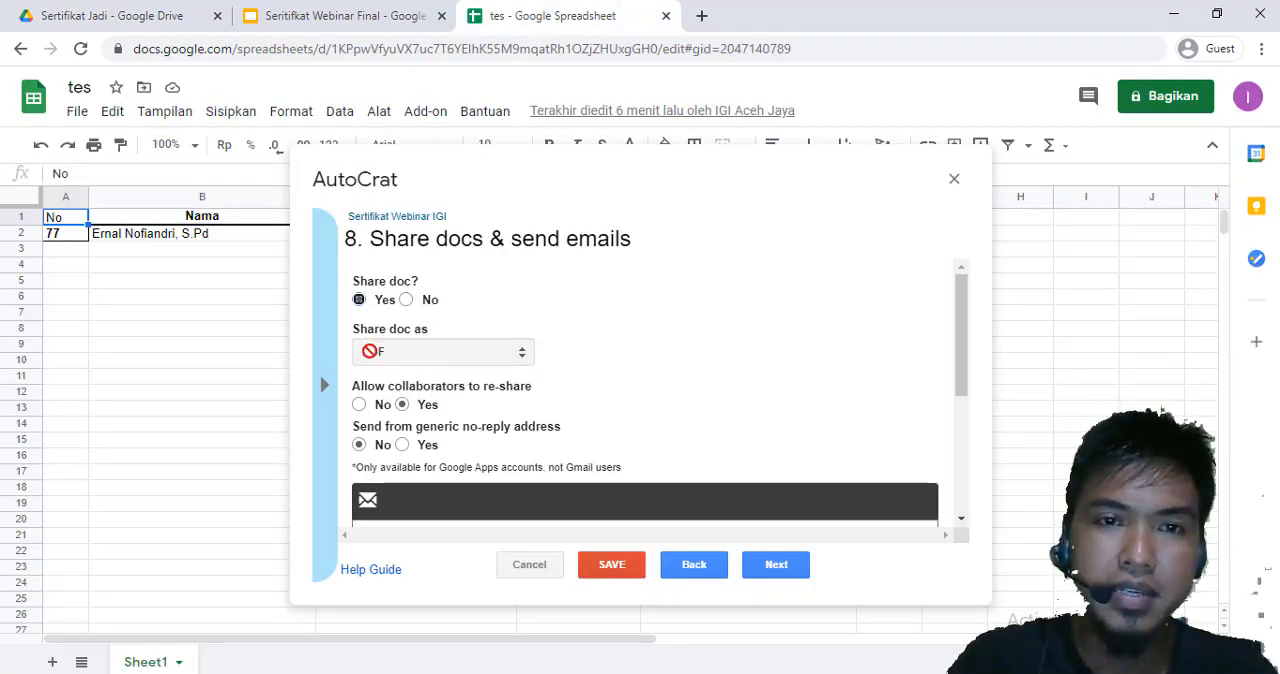
Set the merge email's recipient to the <<Email>> tag
scroll(671, 377, "down", 1)
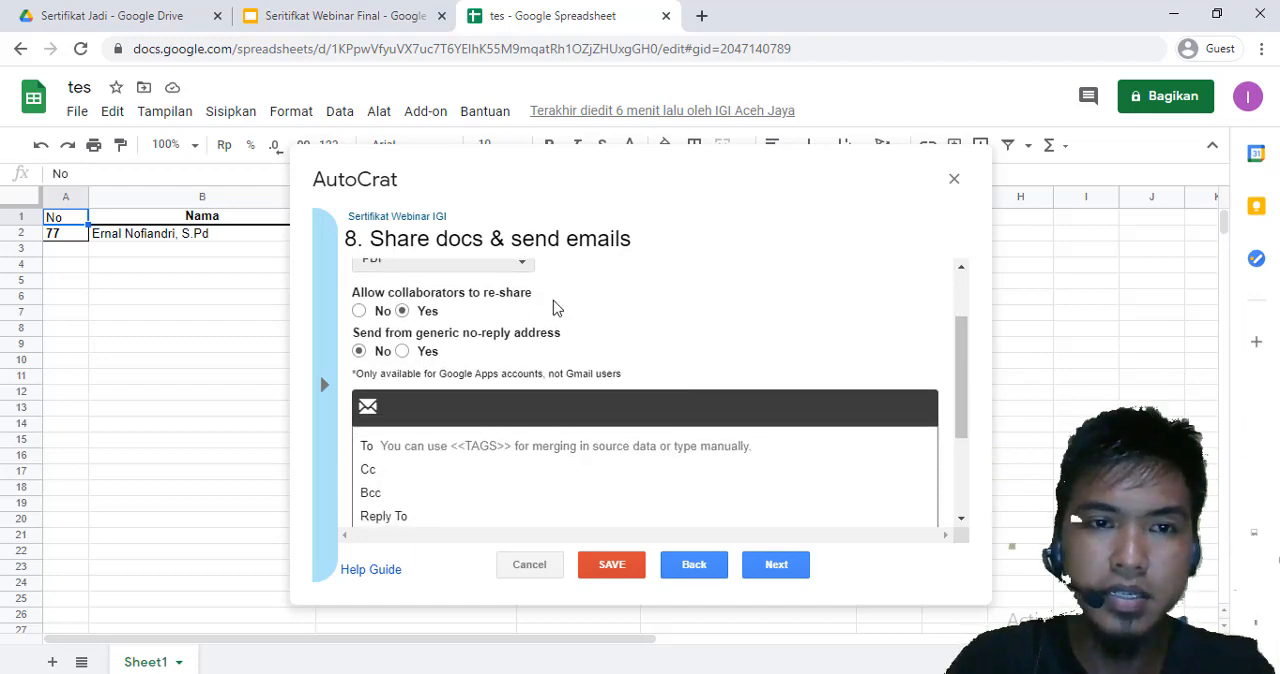
left_click(416, 446)
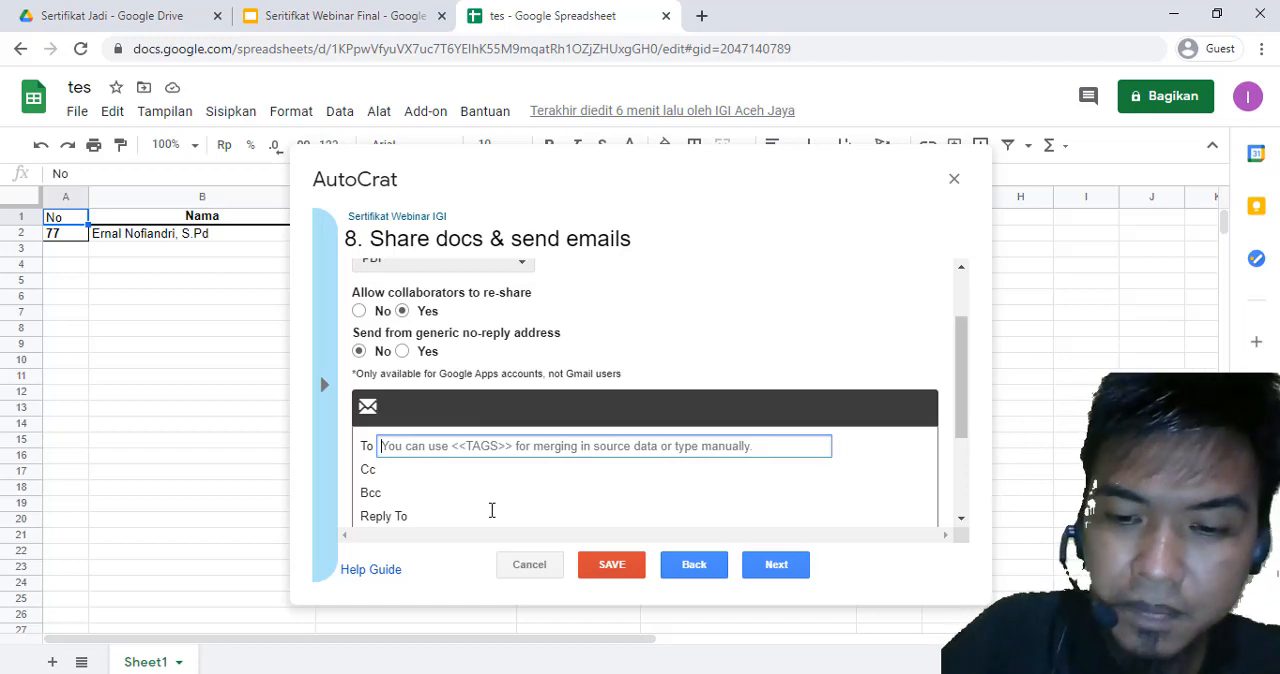
type("<<")
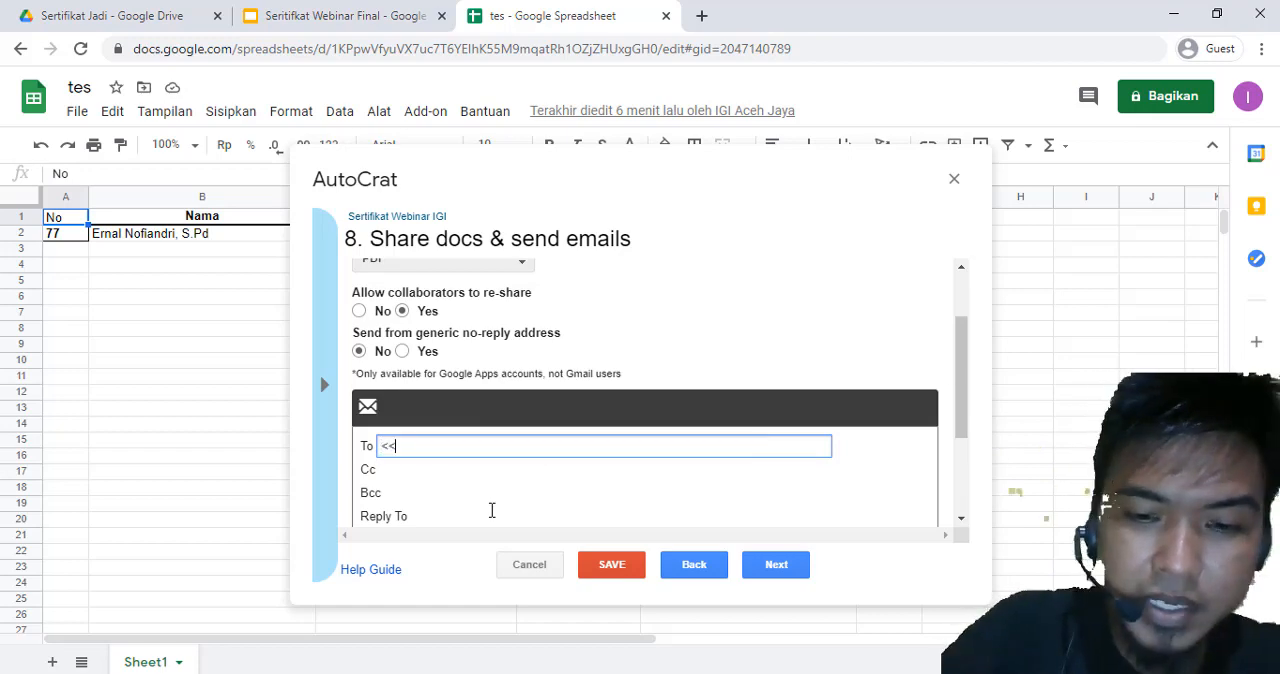
type("Email>>")
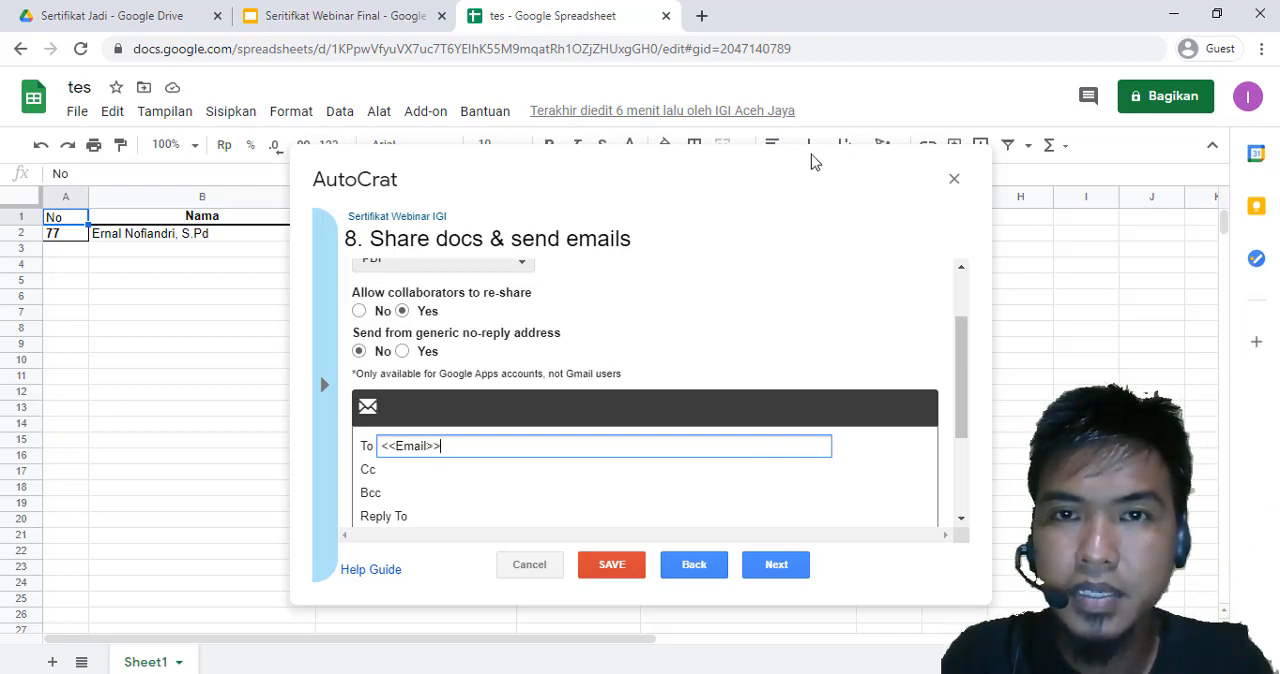
left_click(673, 247)
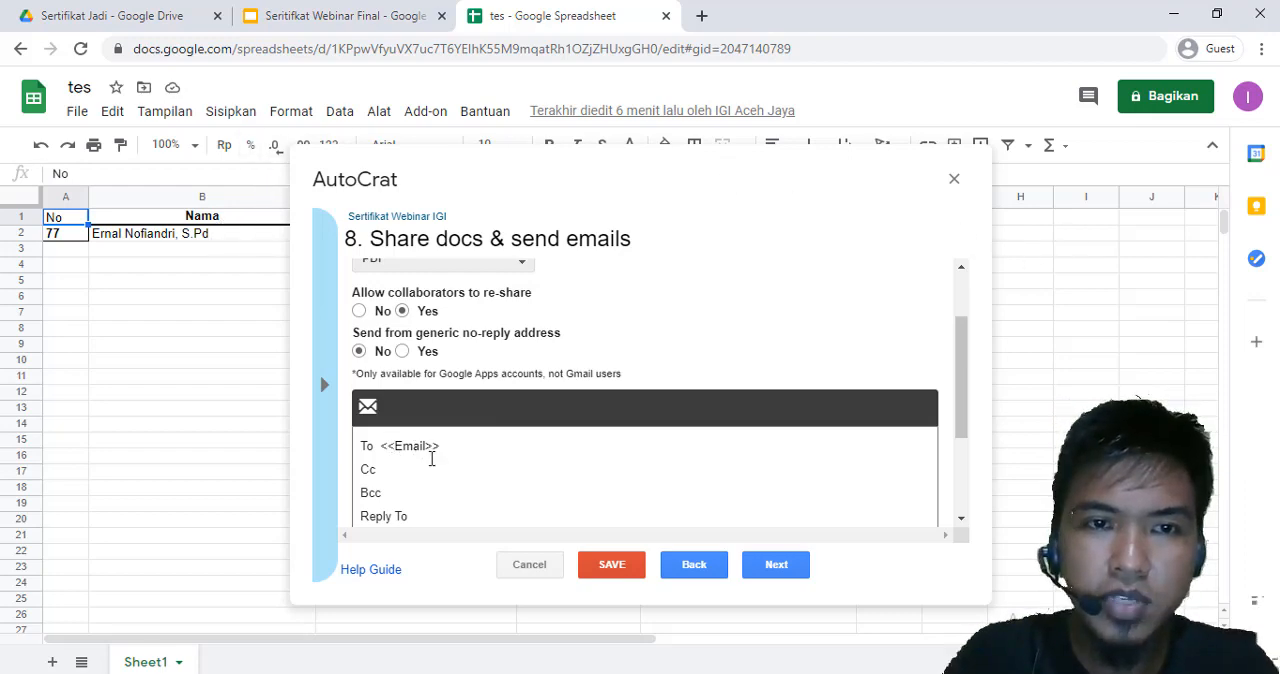
Set the merge email's subject to "Sertifikat Webinar IGI An. <<Nama>>"
scroll(444, 511, "down", 1)
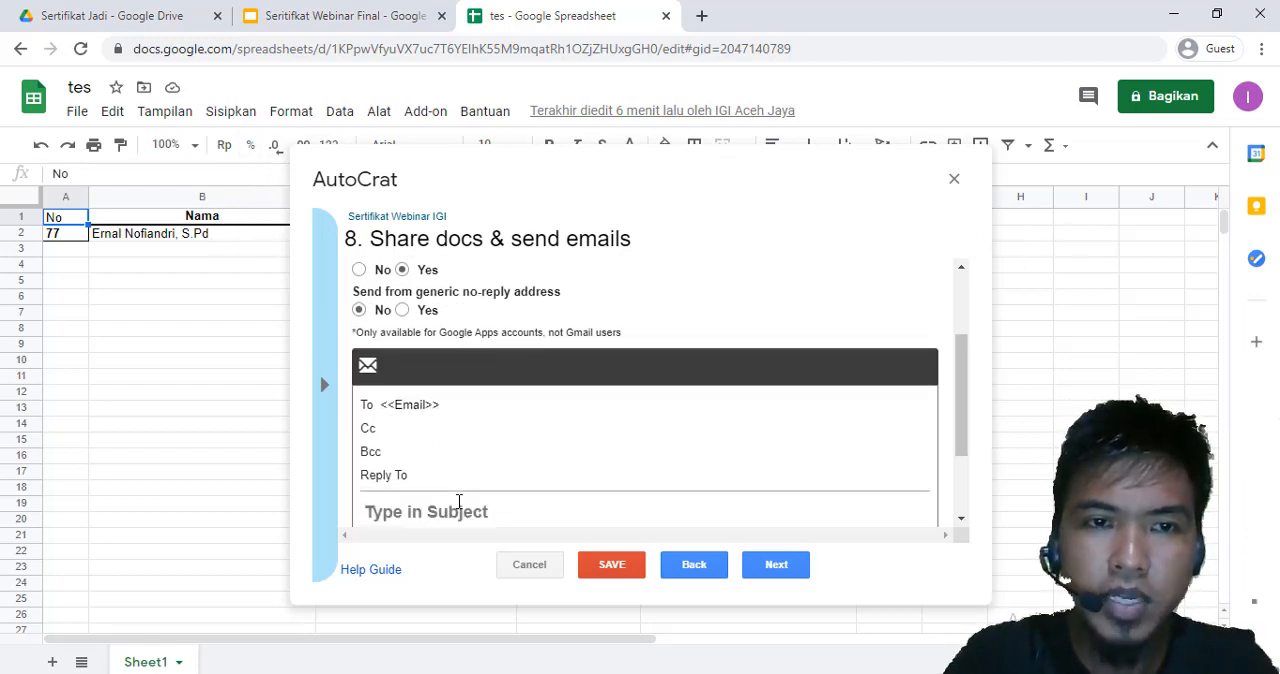
left_click(455, 460)
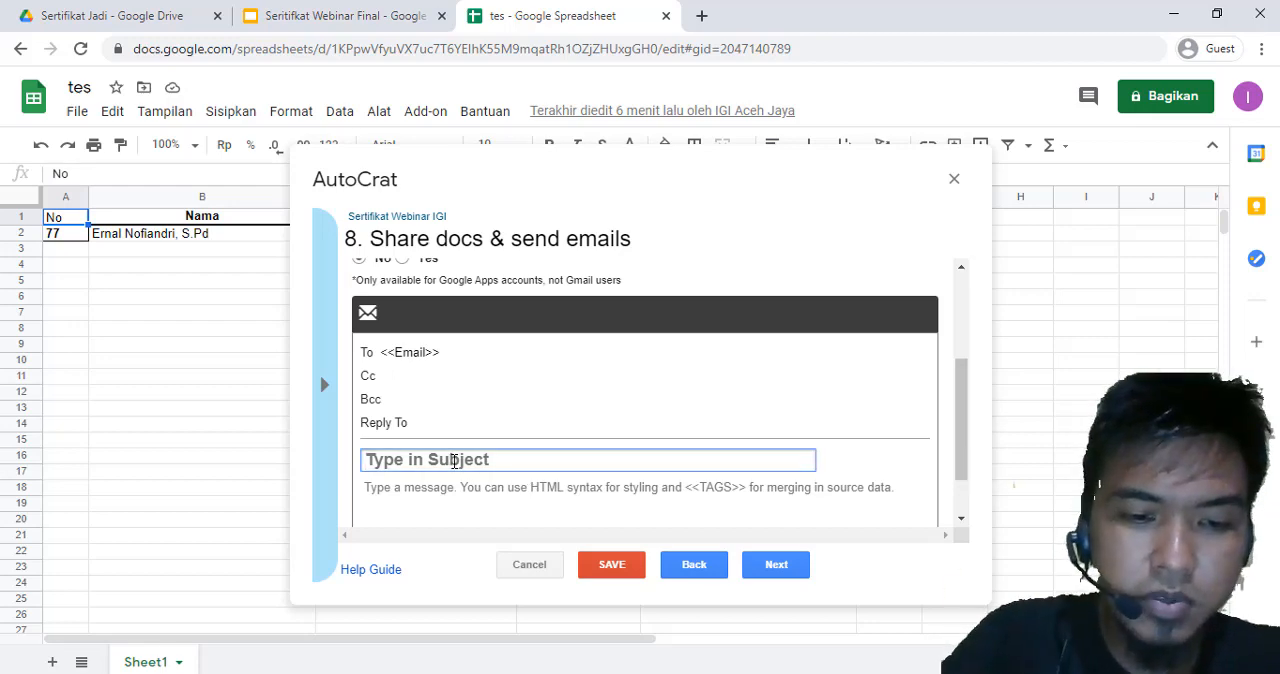
type("Ser")
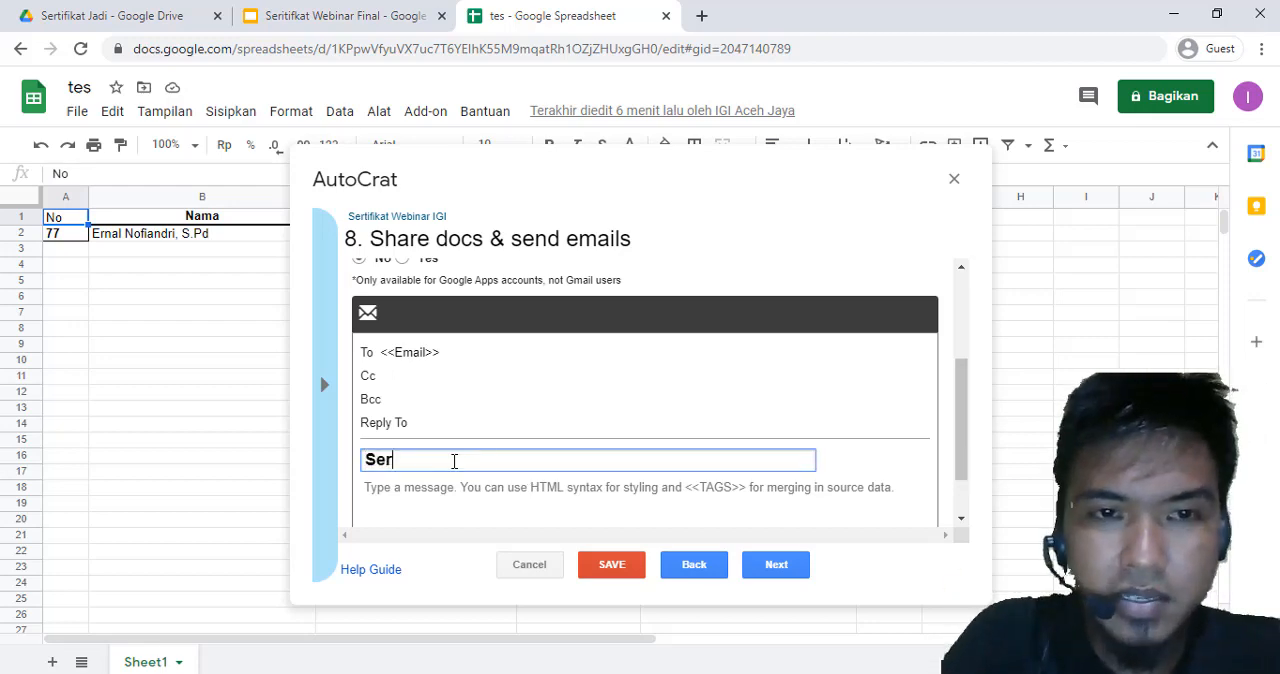
type("tifikat Webinar IGI An.")
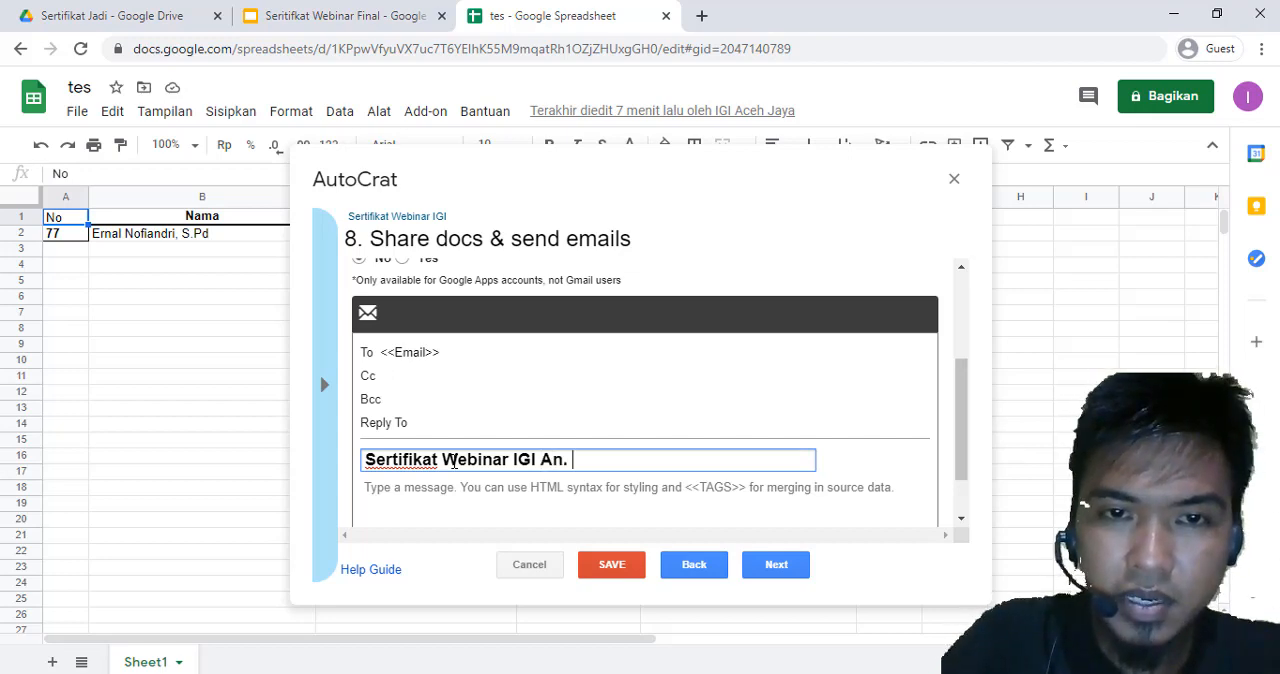
type("Nama>>")
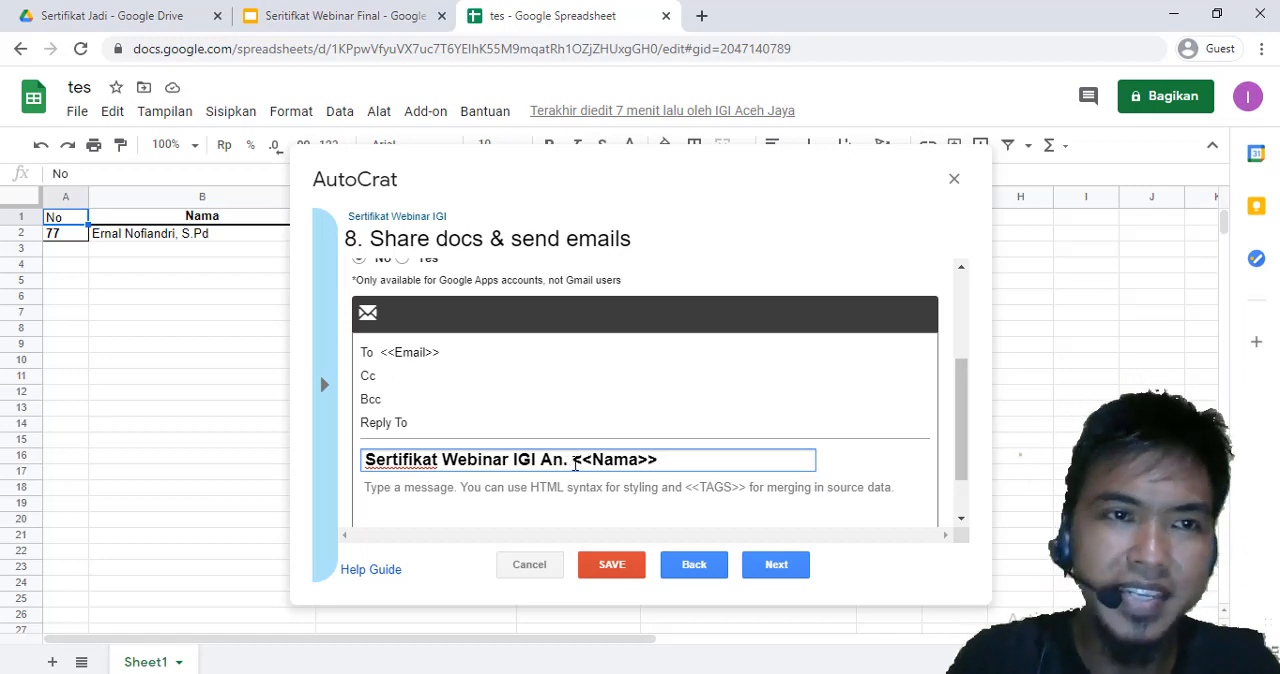
Continue to the job triggers and enable the form trigger, confirming triggers for the project
left_click(772, 567)
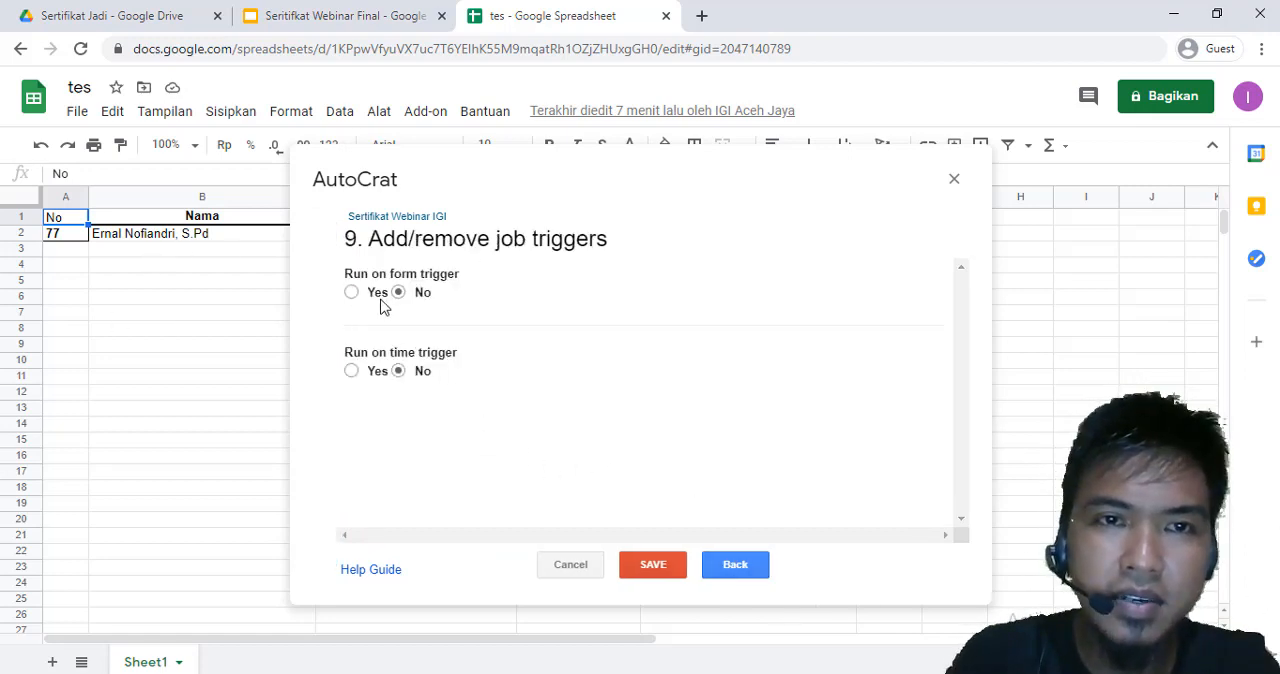
left_click(351, 292)
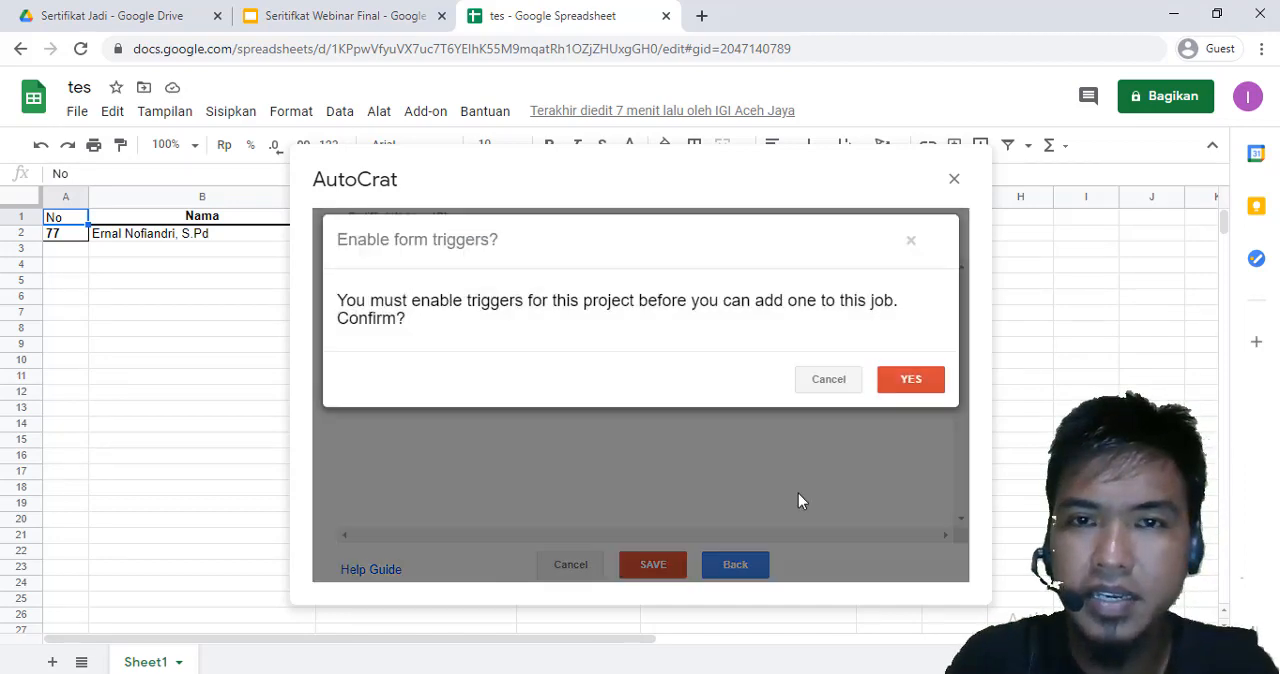
left_click(915, 378)
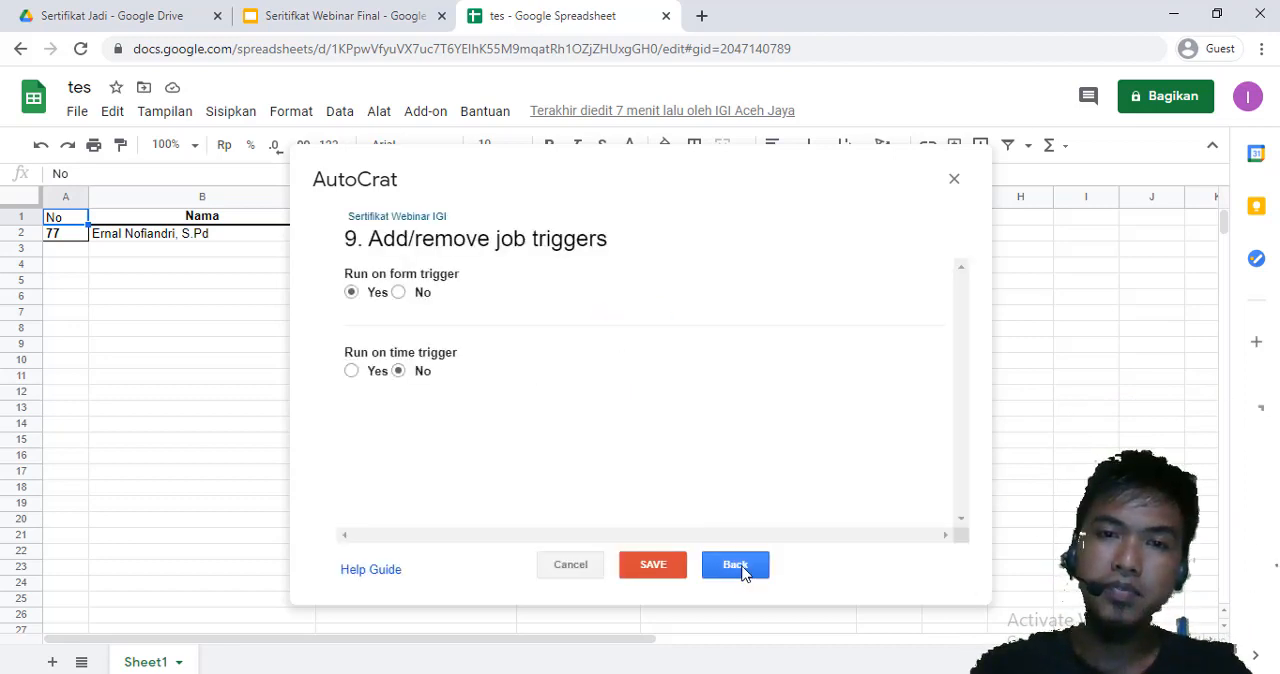
Save the Sertifikat Webinar IGI merge job and run it, closing AutoCrat when the merge is done
left_click(645, 566)
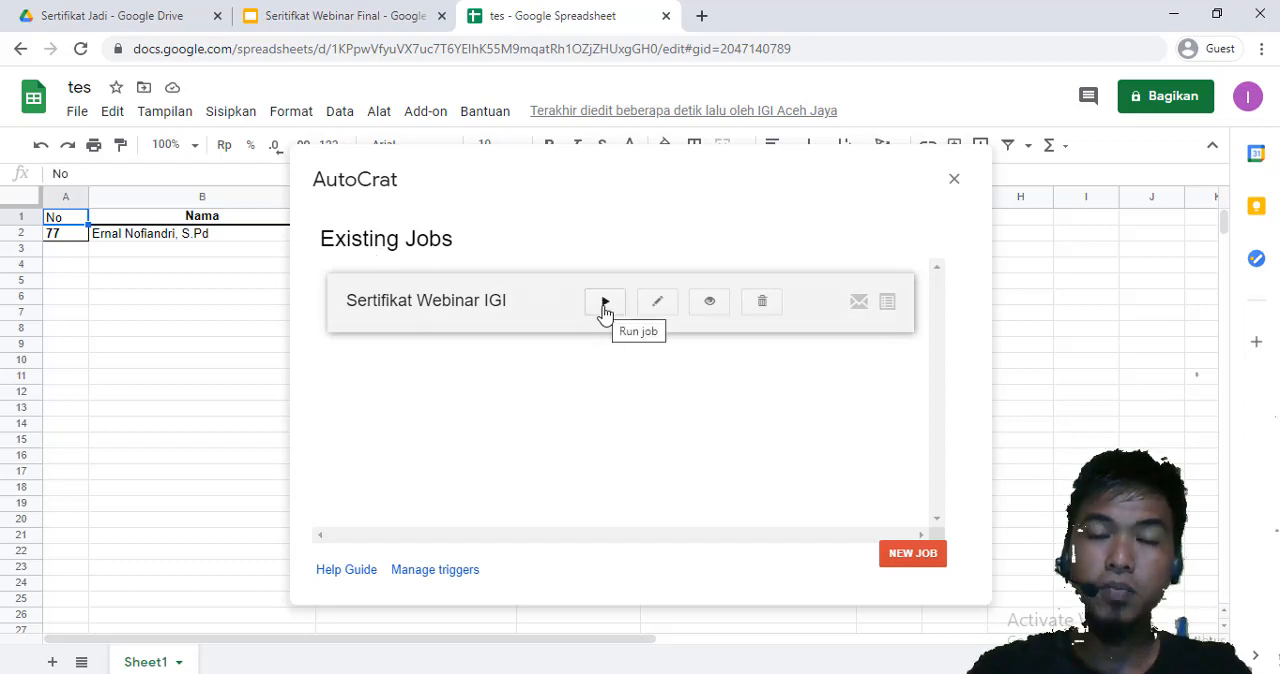
left_click(605, 302)
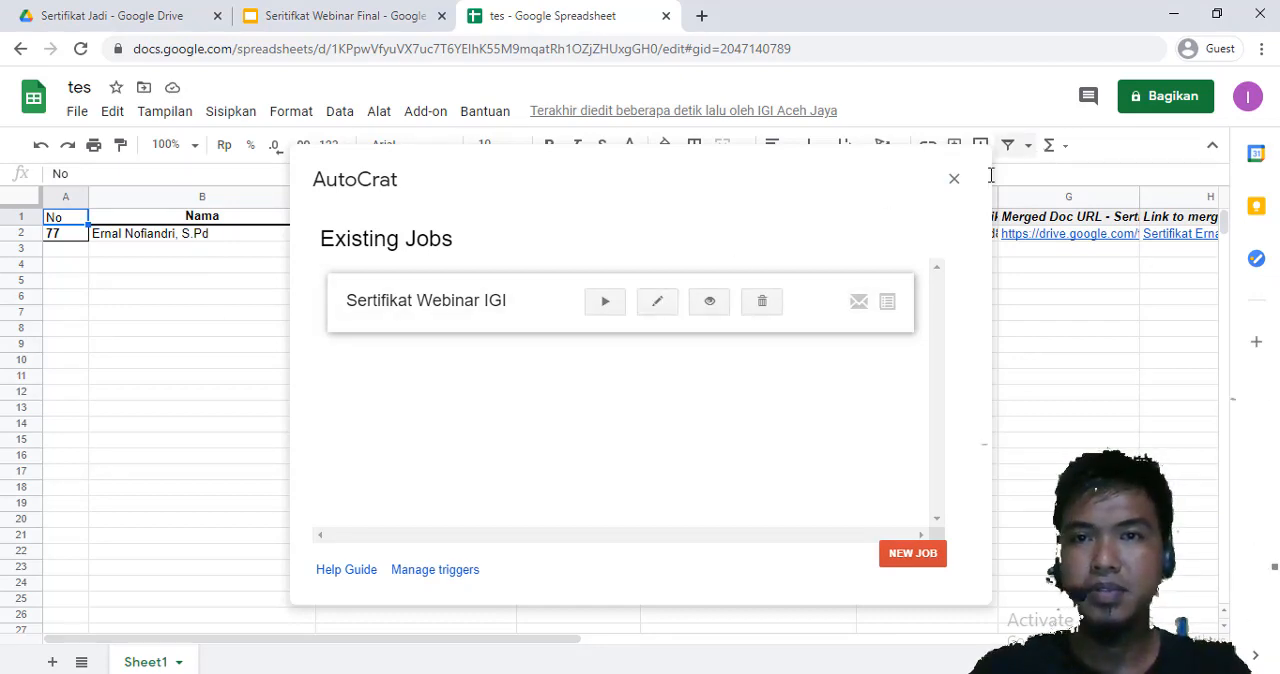
left_click(960, 182)
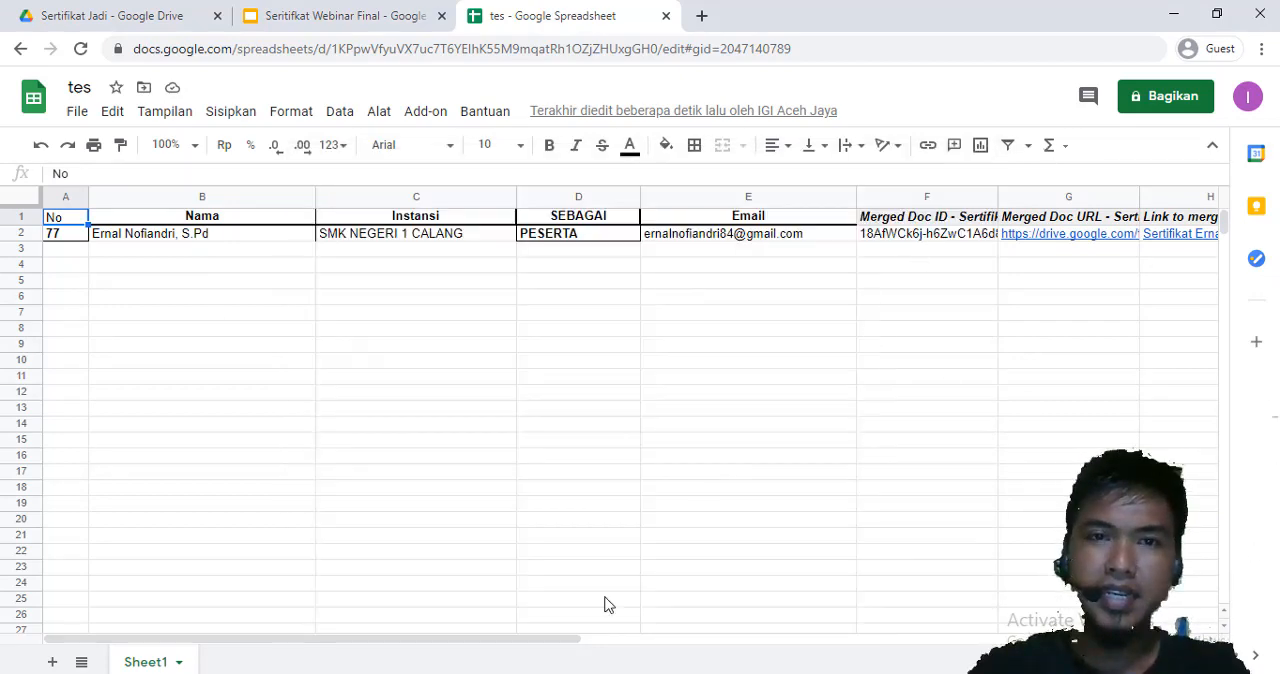
Review the merge output columns for the participant's row, from Merged Doc ID to Document Merge Status
left_click_drag(451, 640, 607, 655)
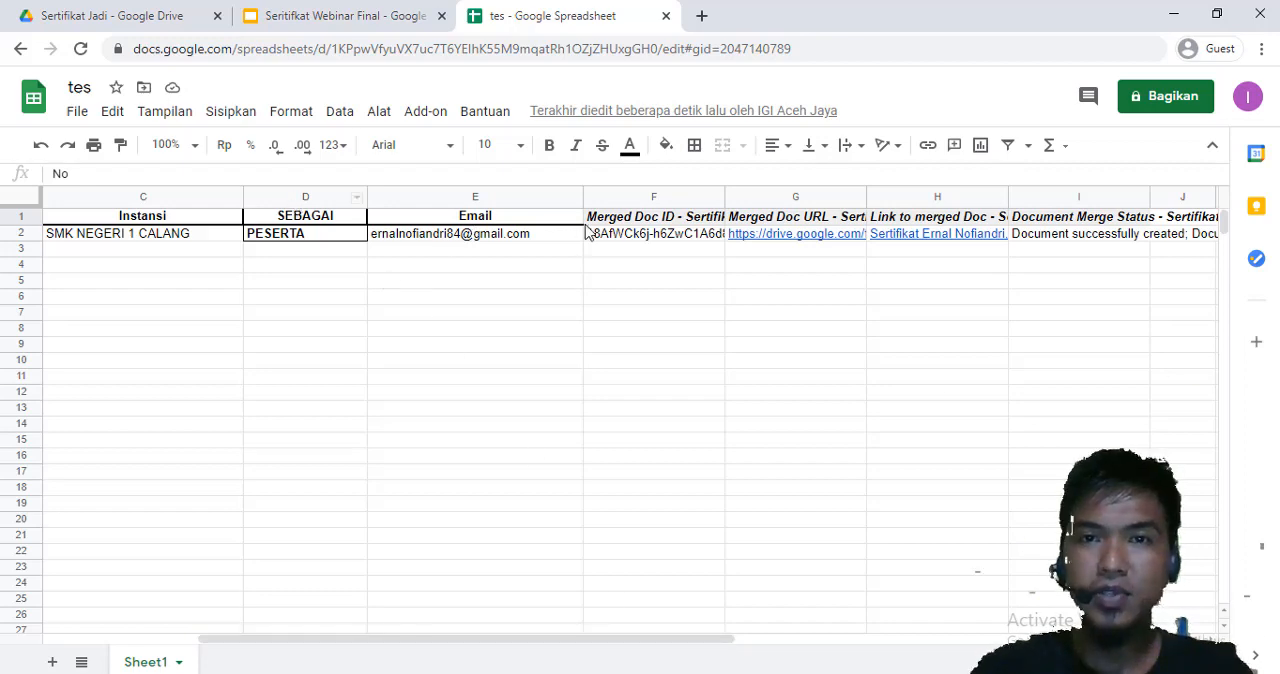
left_click_drag(517, 638, 625, 643)
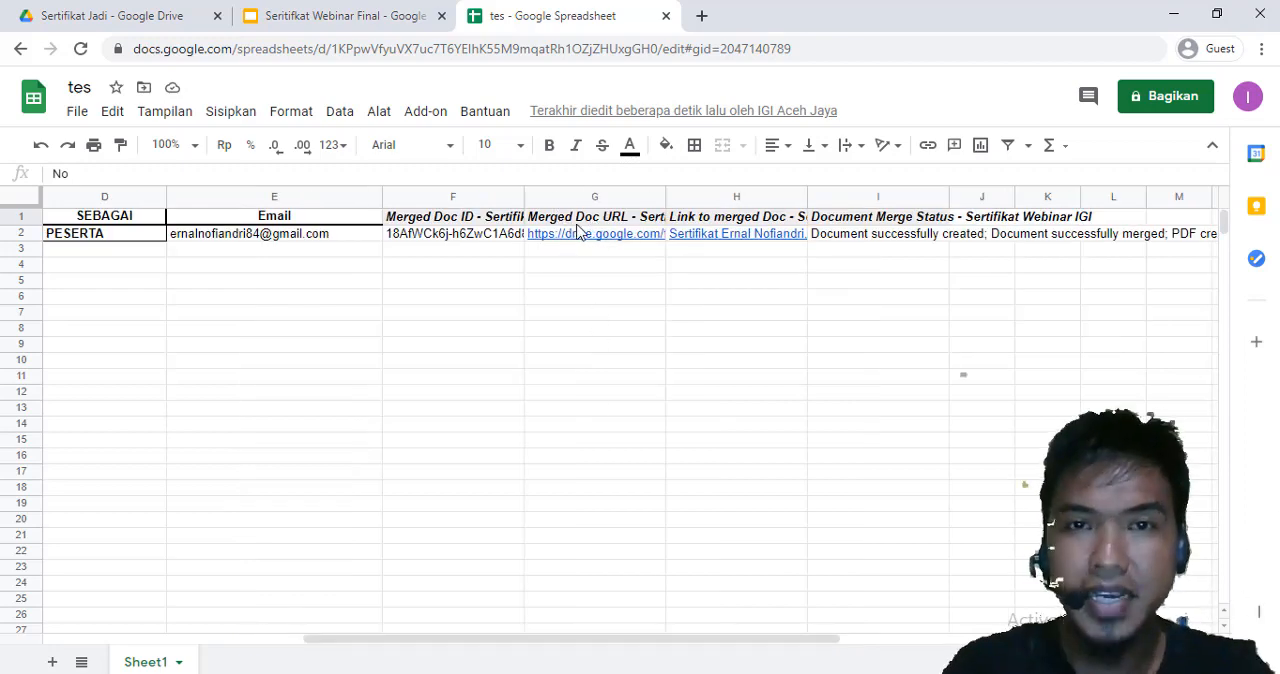
mouse_move(596, 244)
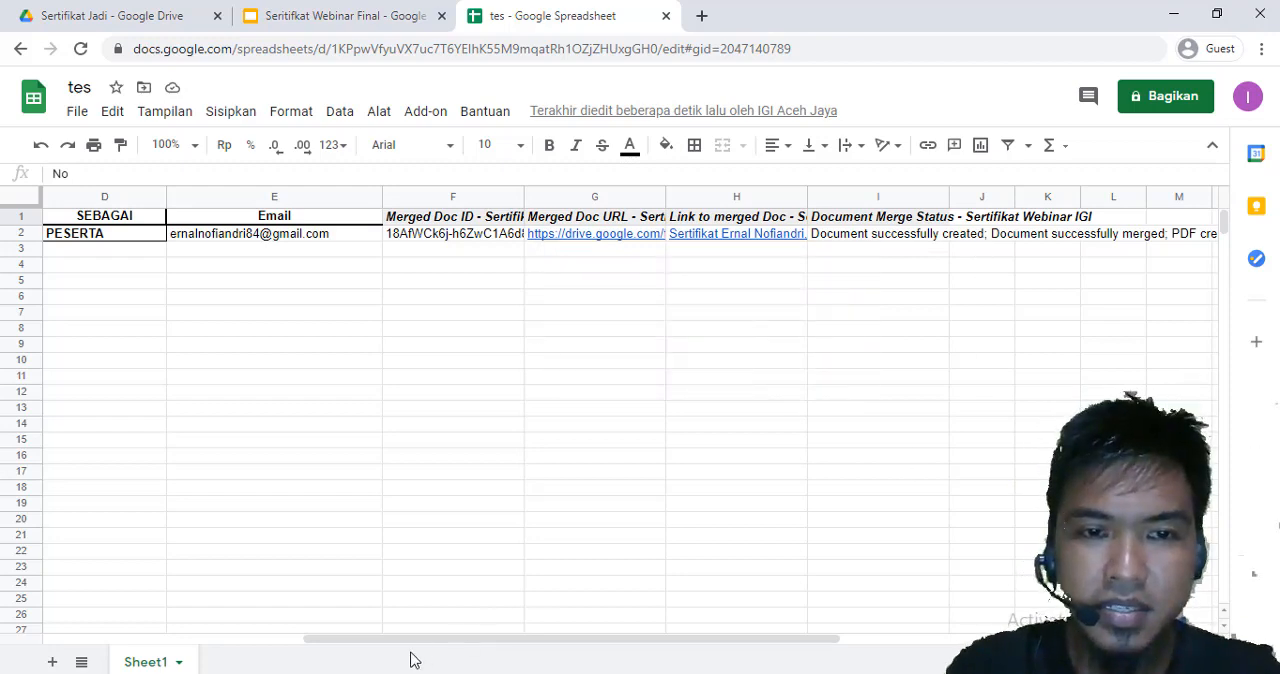
left_click_drag(403, 640, 597, 631)
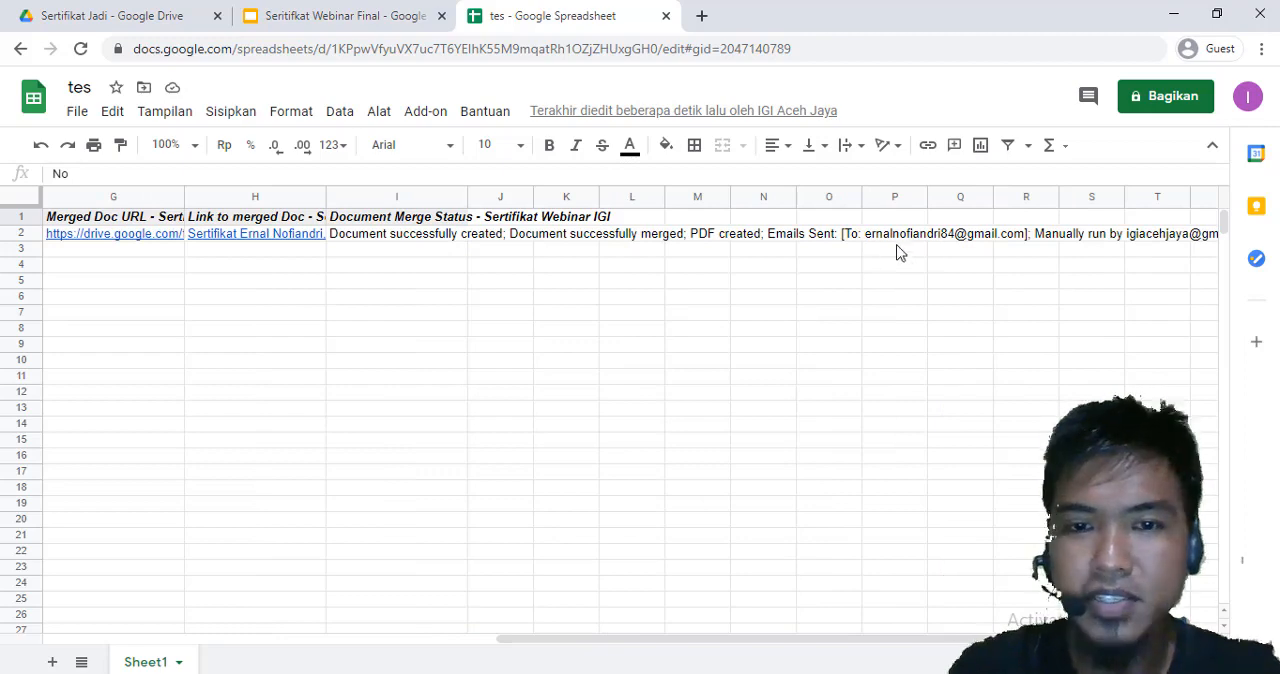
left_click_drag(714, 642, 506, 640)
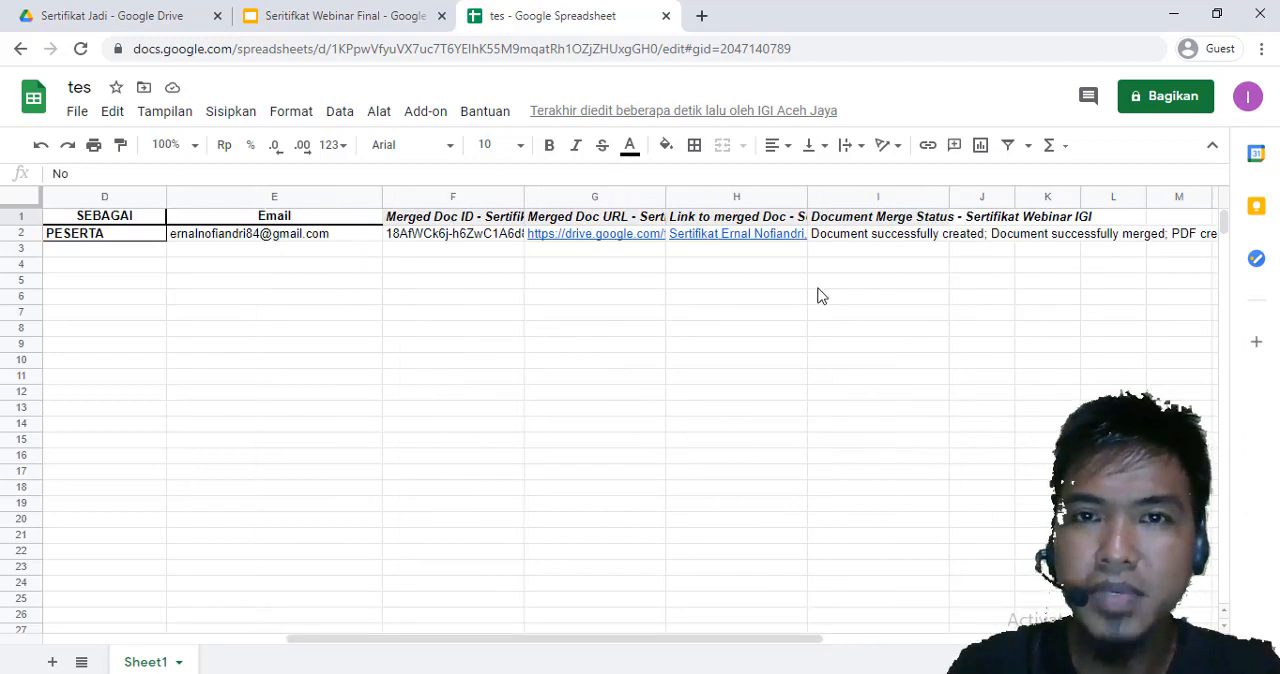
Open the merged certificate PDF from the Merged Doc URL link and check it against the participant's row in the tes spreadsheet
mouse_move(742, 238)
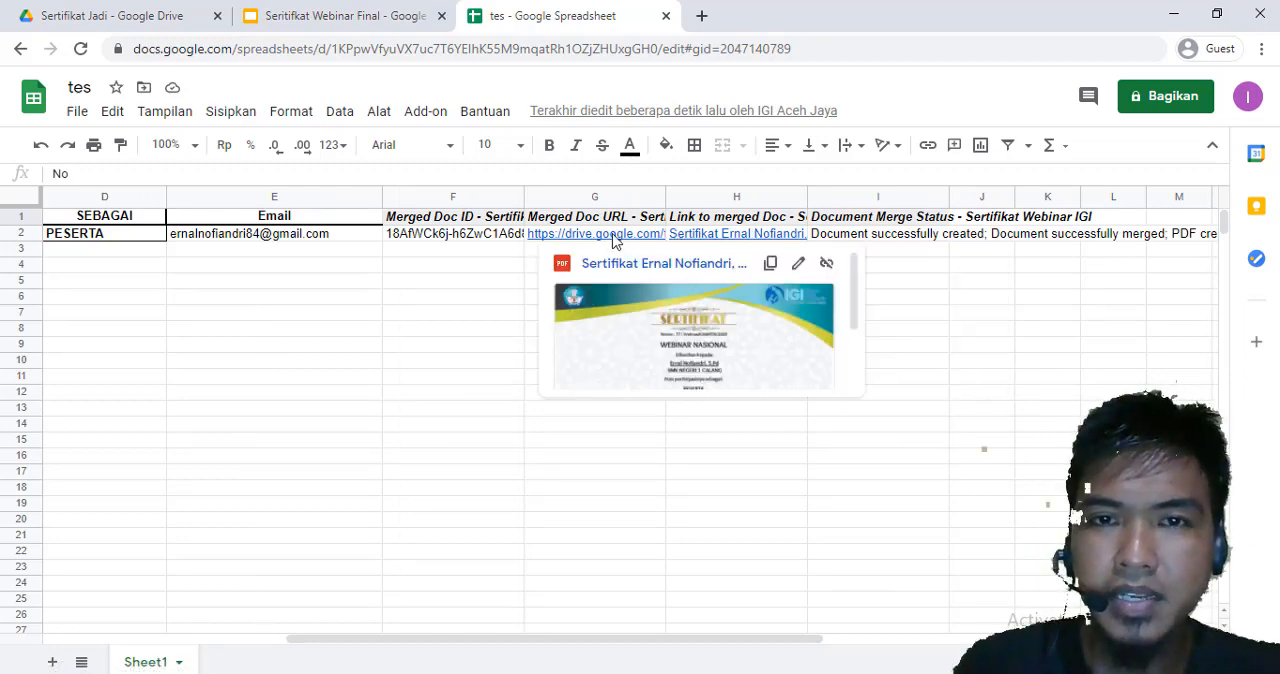
left_click(640, 315)
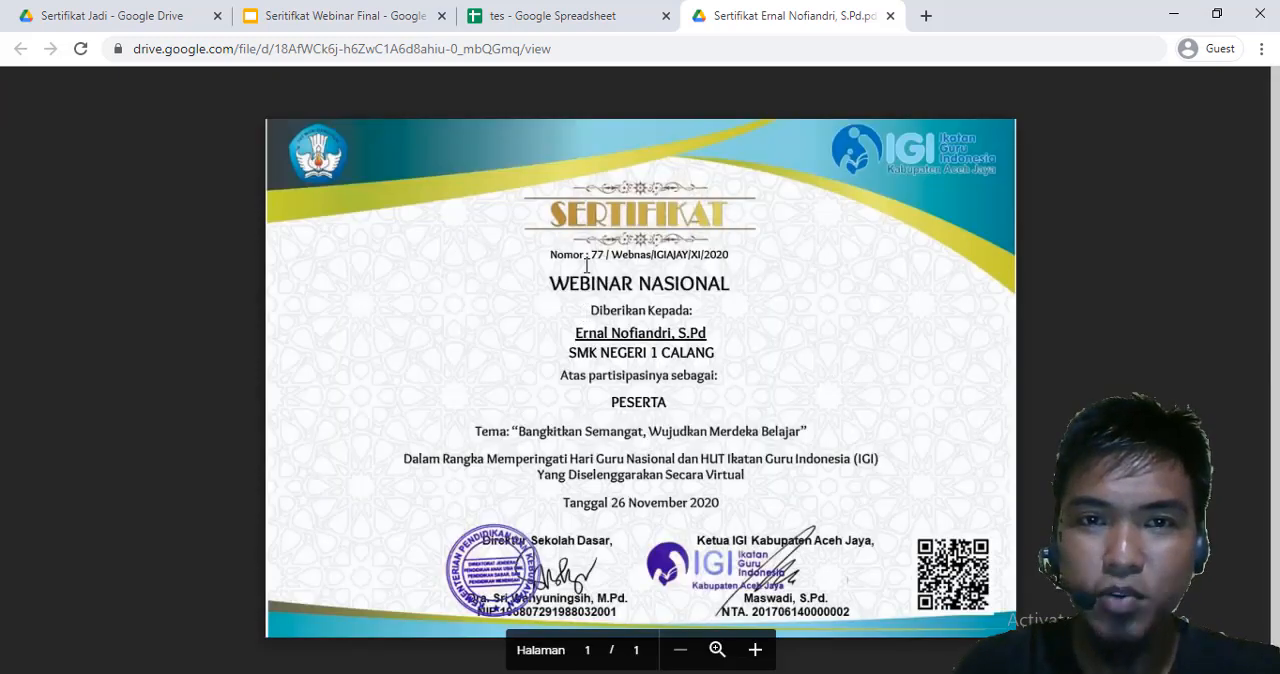
left_click(560, 16)
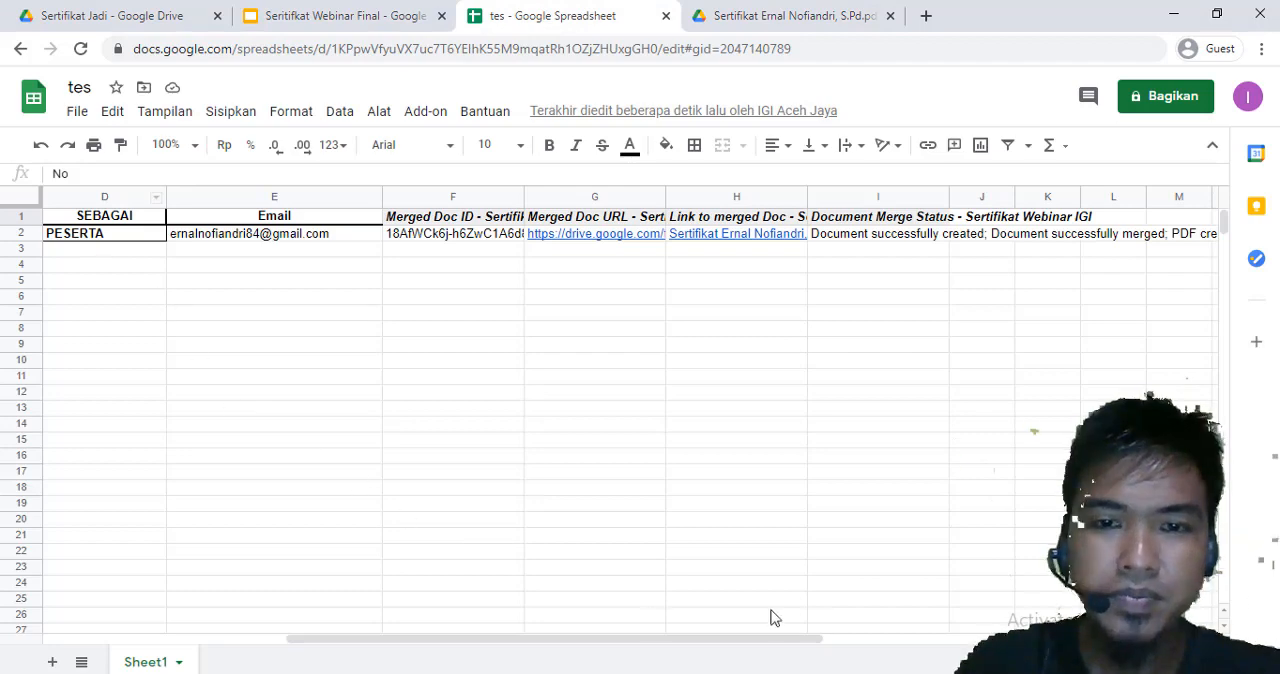
left_click_drag(629, 634, 333, 461)
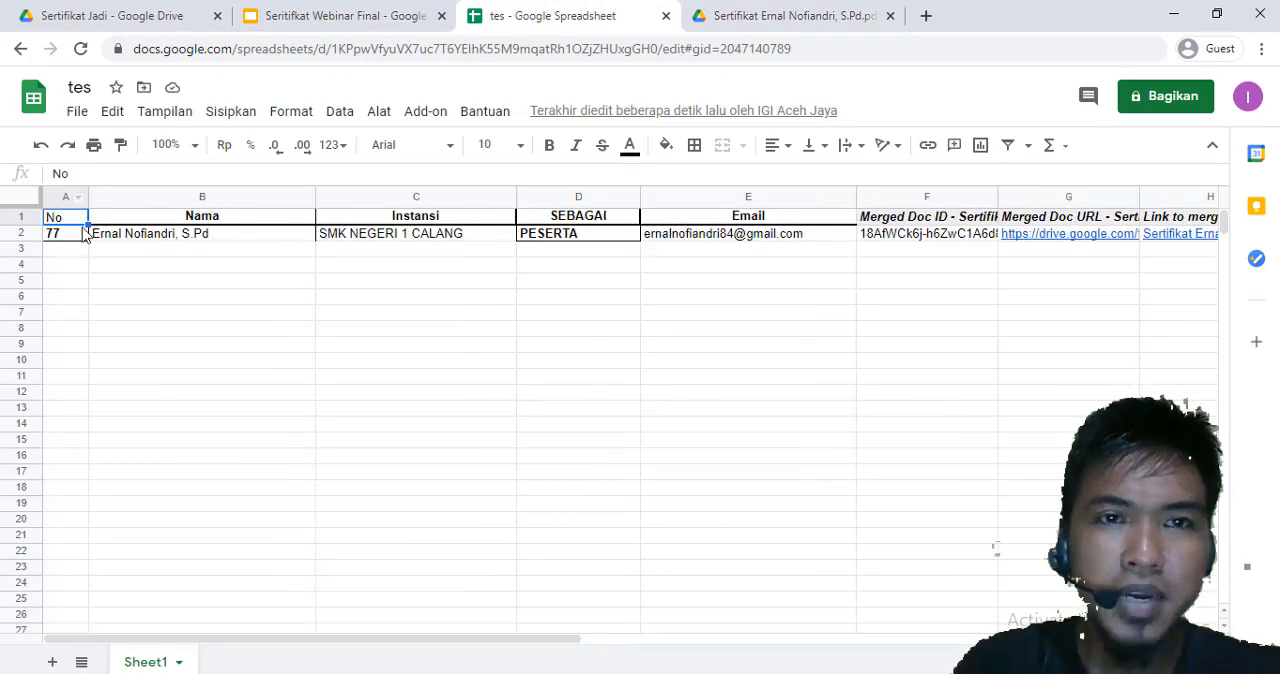
left_click(740, 16)
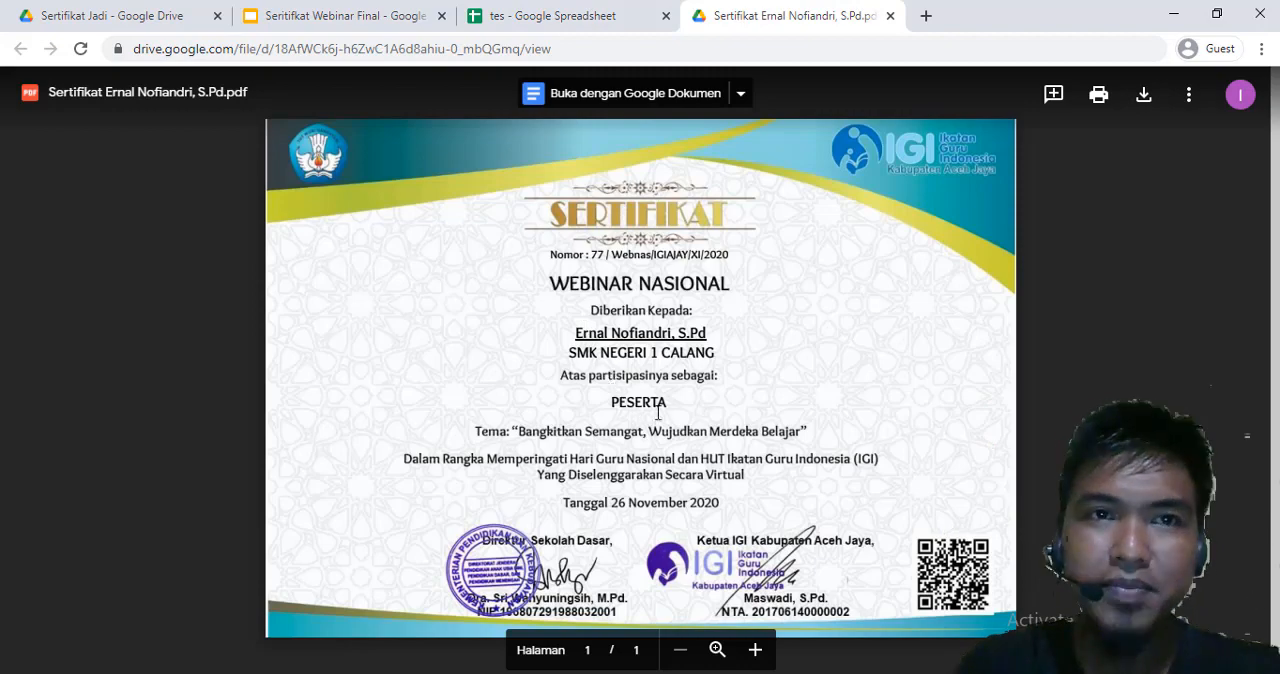
Compare the generated certificate with the Seritifkat Webinar Final template and the participant's name in the tes spreadsheet
left_click(309, 20)
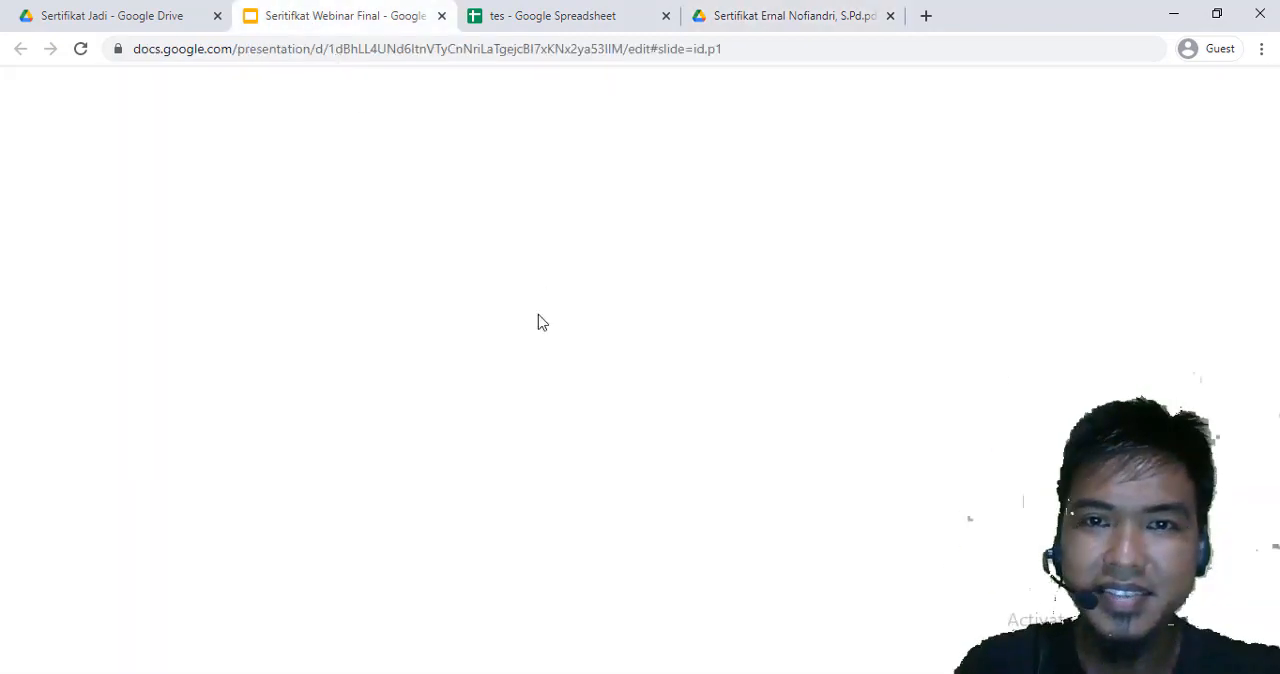
left_click(770, 17)
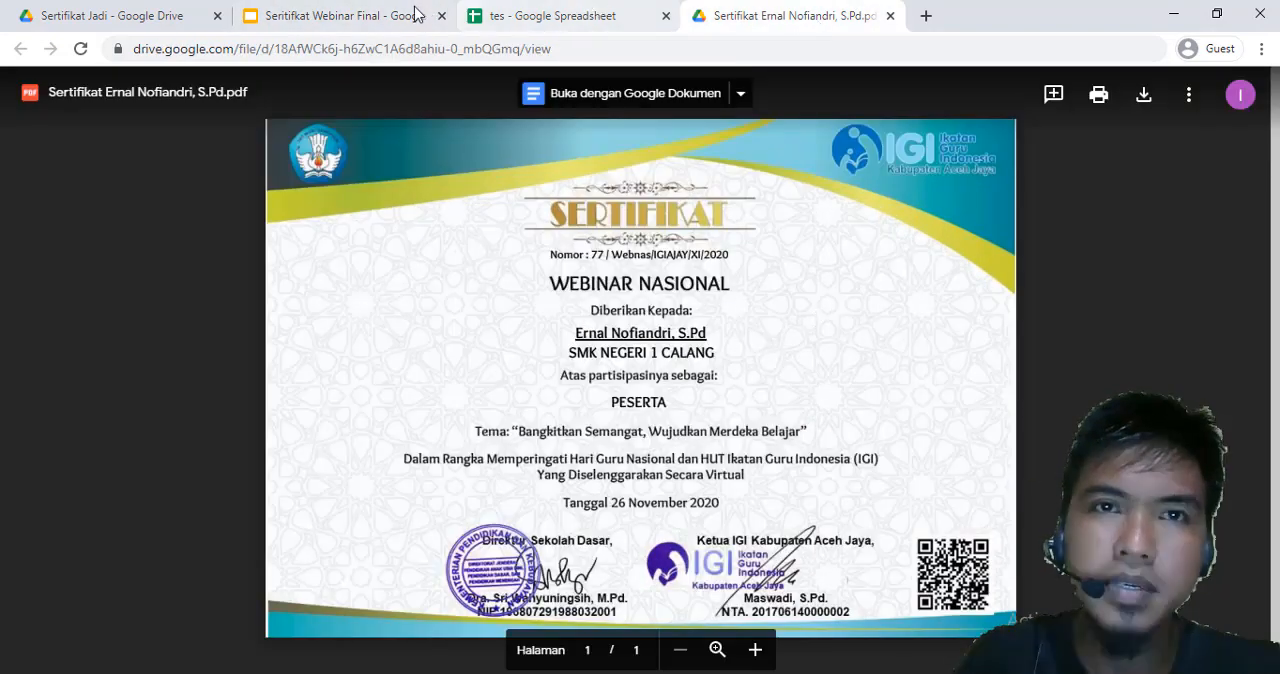
left_click(527, 18)
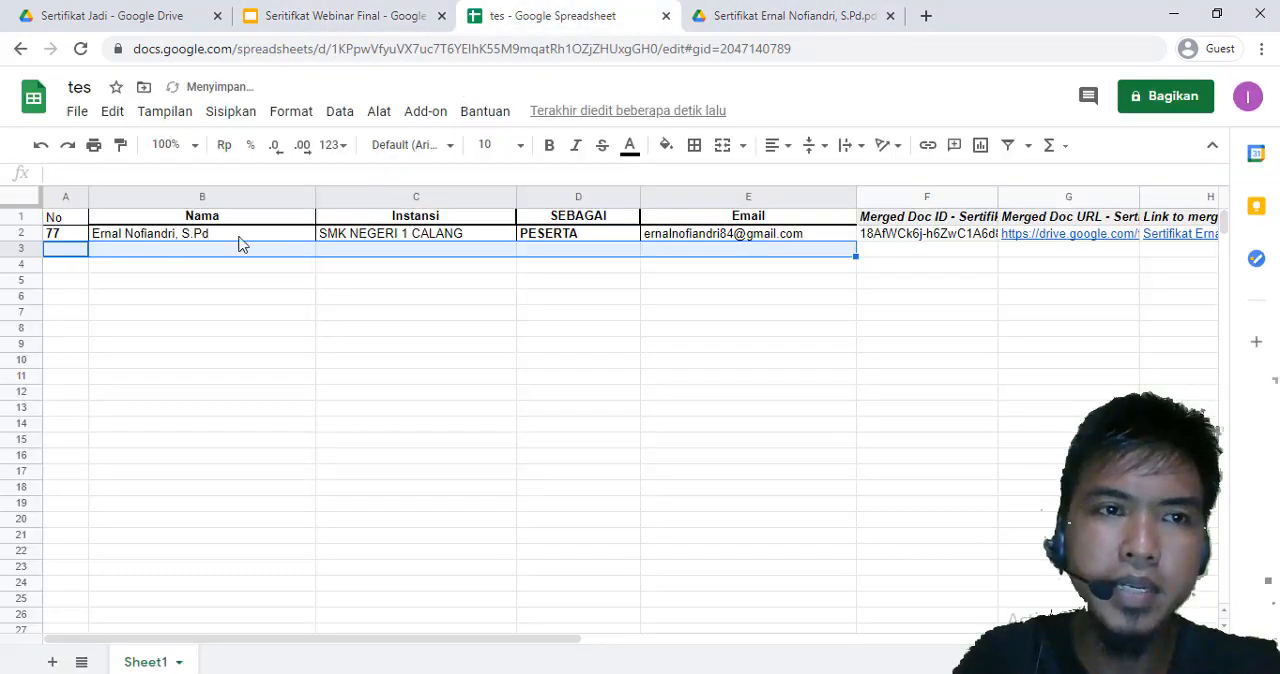
left_click(142, 236)
left_click(752, 14)
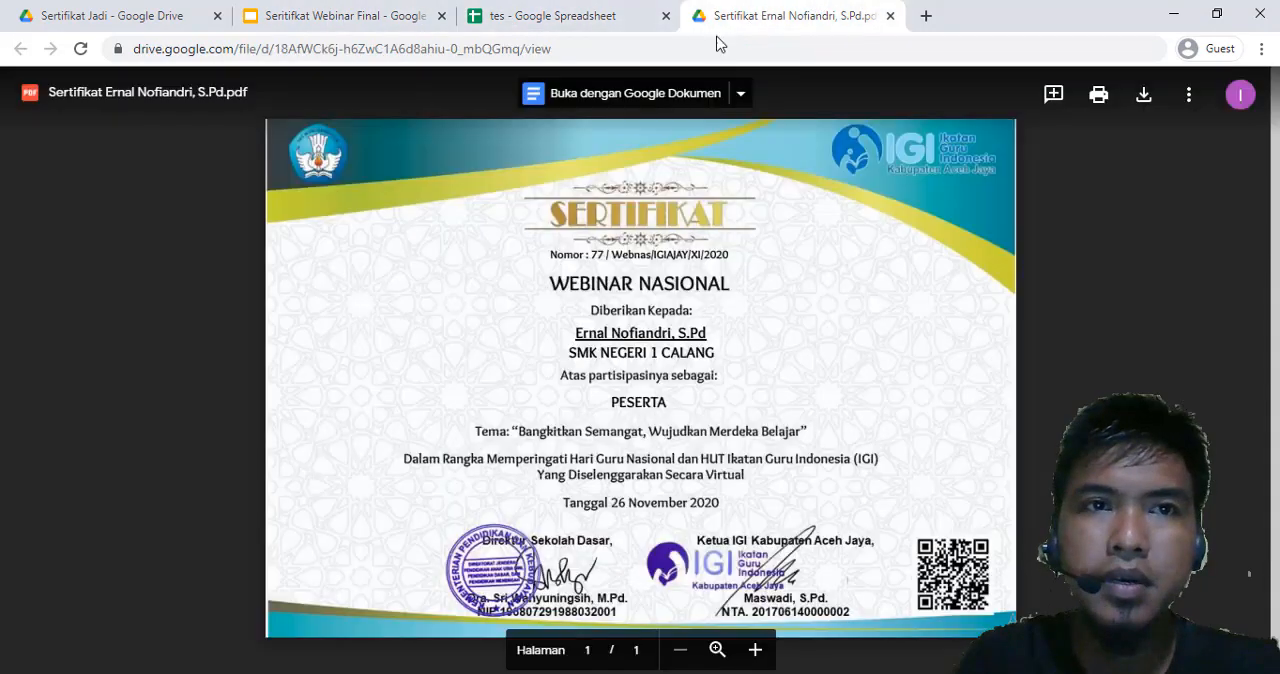
left_click(385, 18)
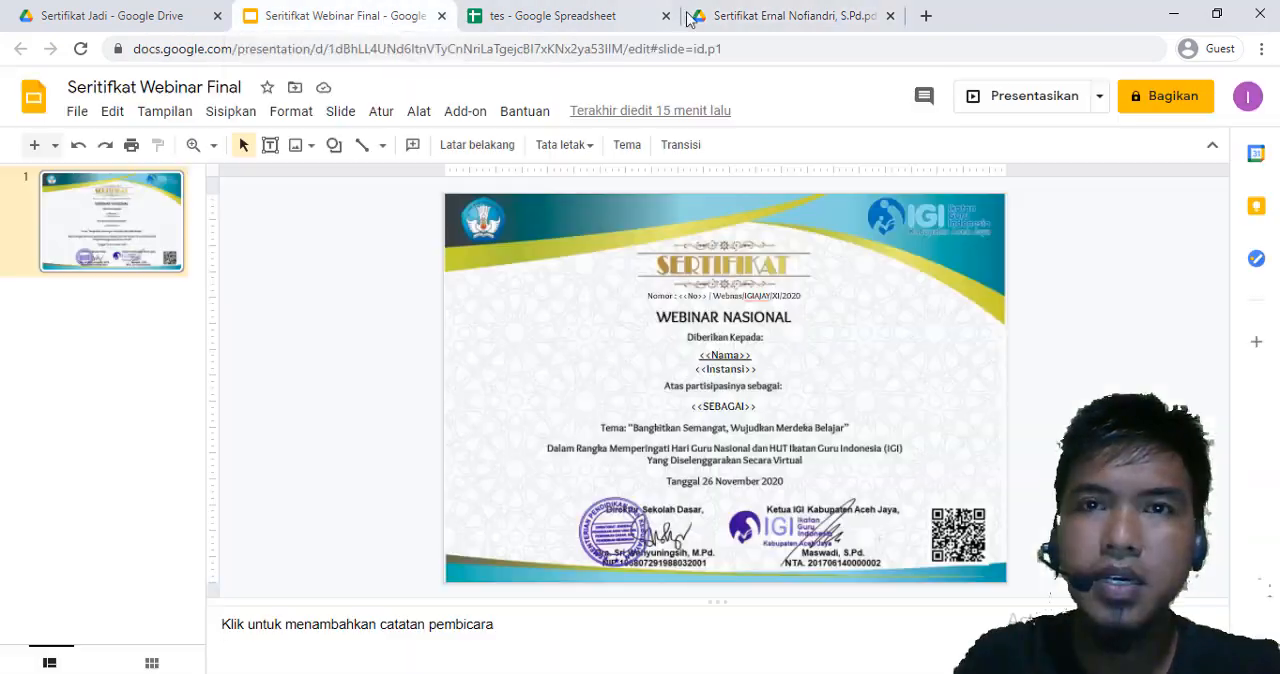
left_click(740, 15)
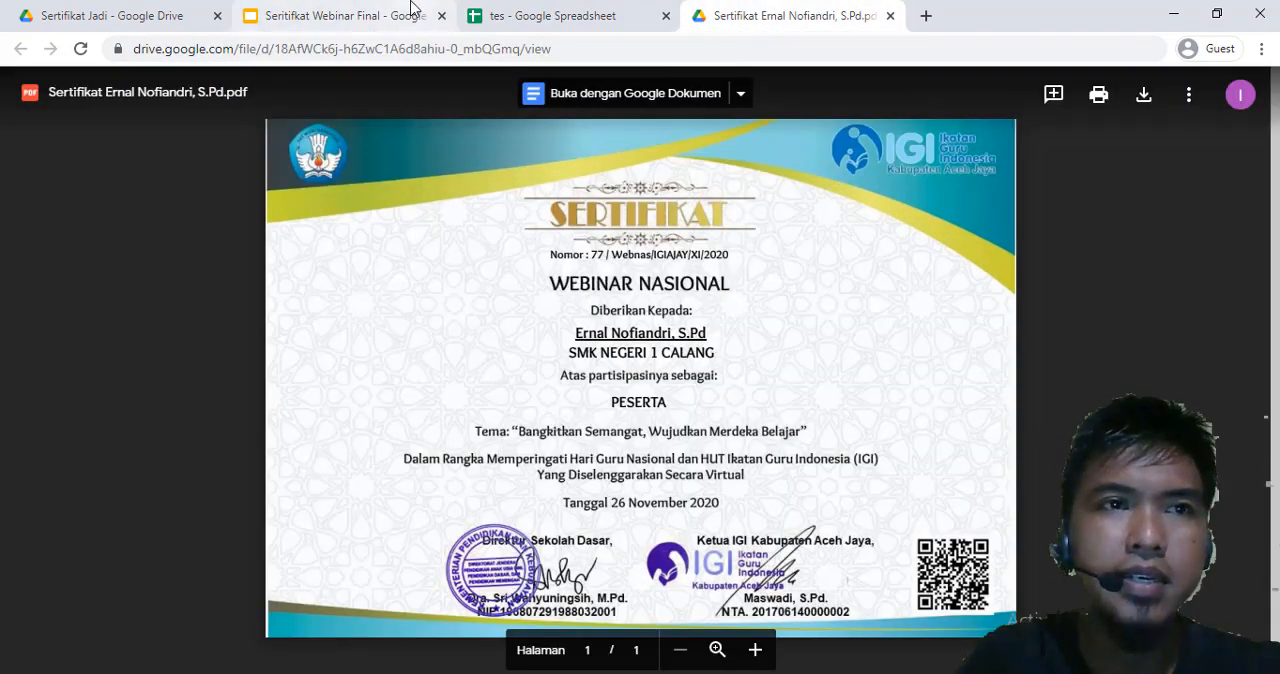
Check the generated PDF in Drive's Sertifikat Jadi folder, view the parent Webinar 2020 folder, and reopen Sertifikat Jadi
left_click(164, 18)
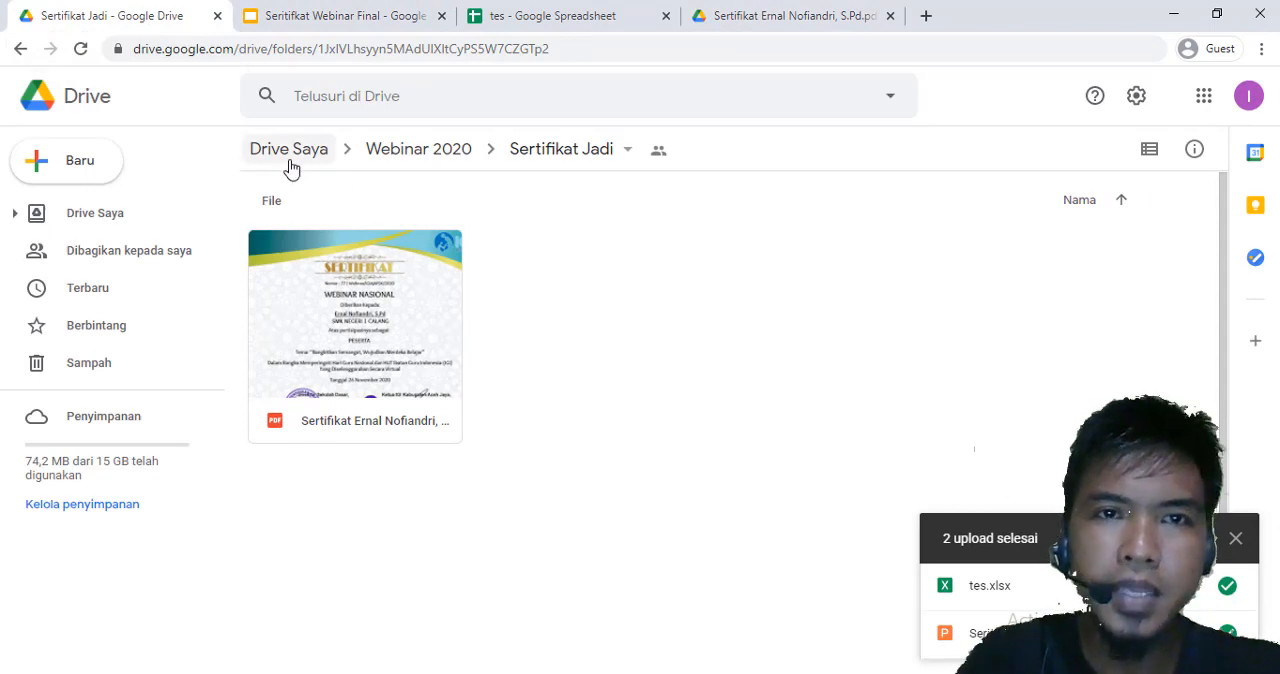
left_click(432, 152)
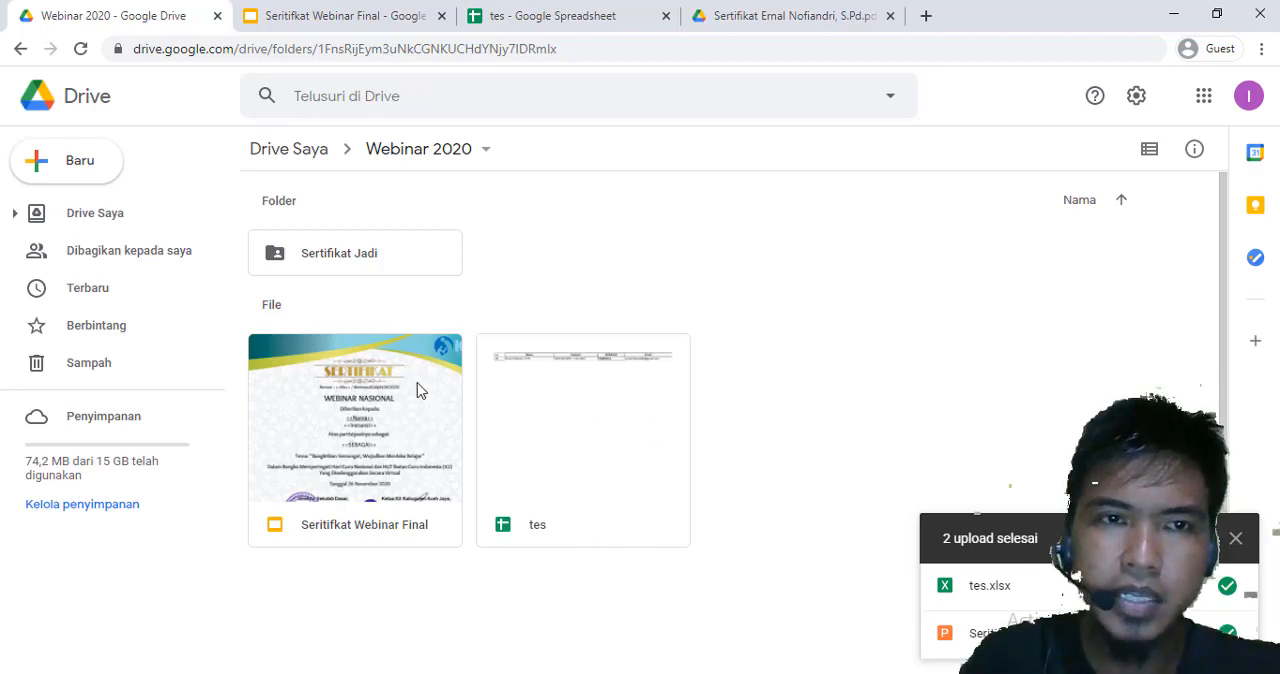
double_click(345, 256)
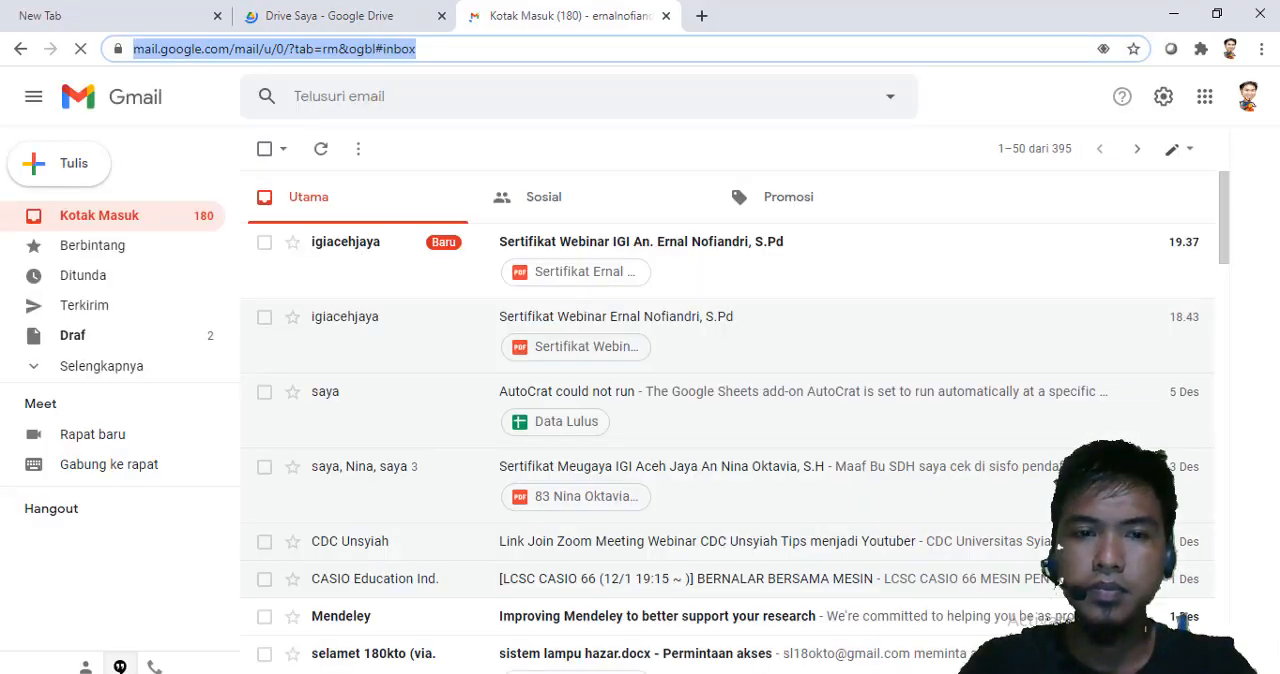
In the participant's Gmail inbox, view the PDF certificate attached to the newest igiacehjaya email, close the preview and return to the Drive window
mouse_move(483, 673)
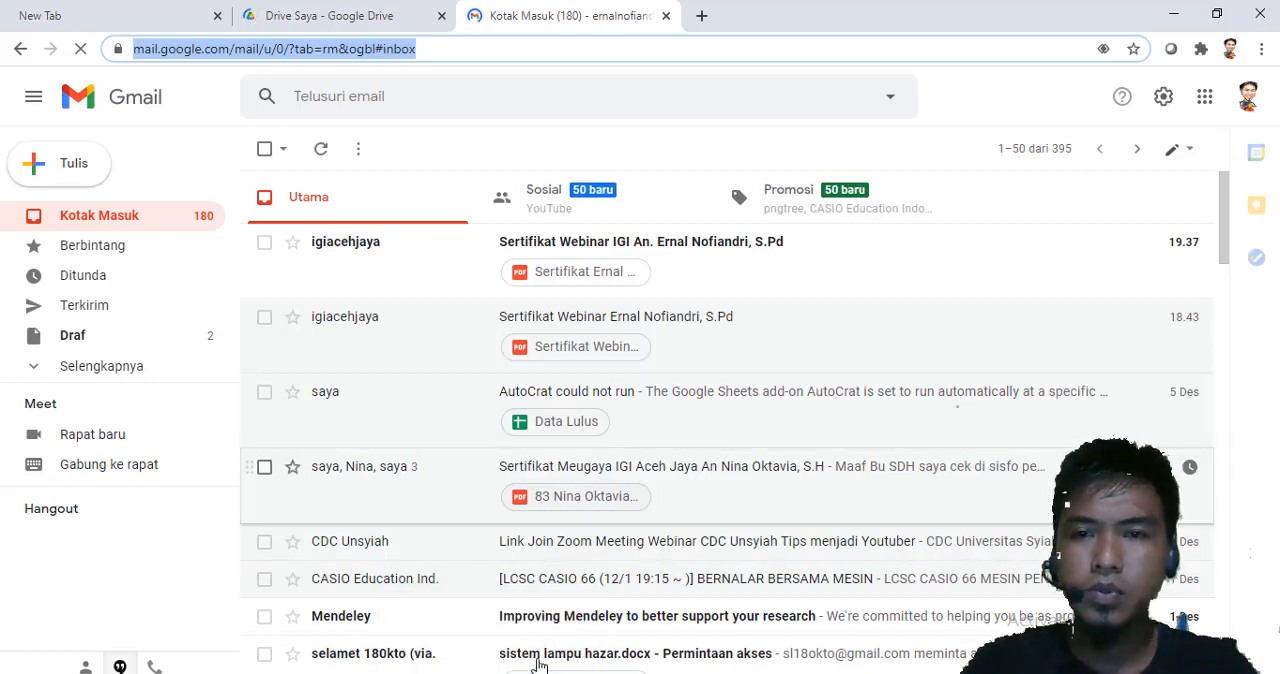
left_click(483, 673)
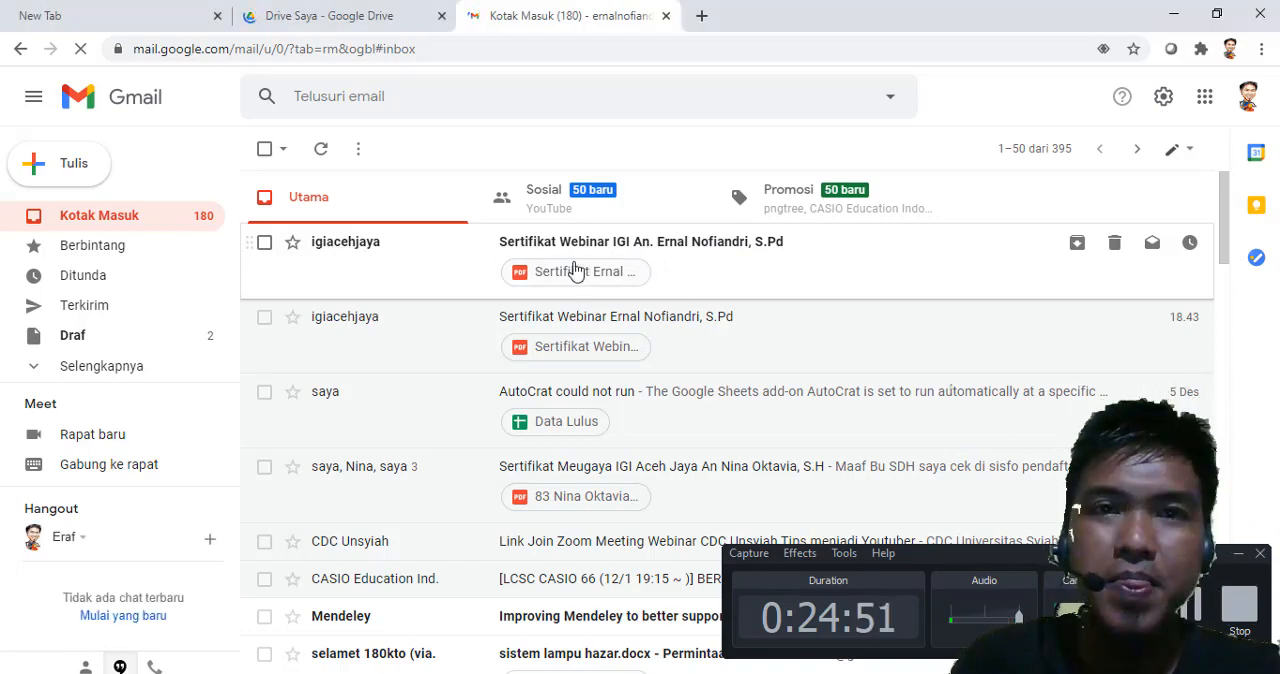
left_click(576, 277)
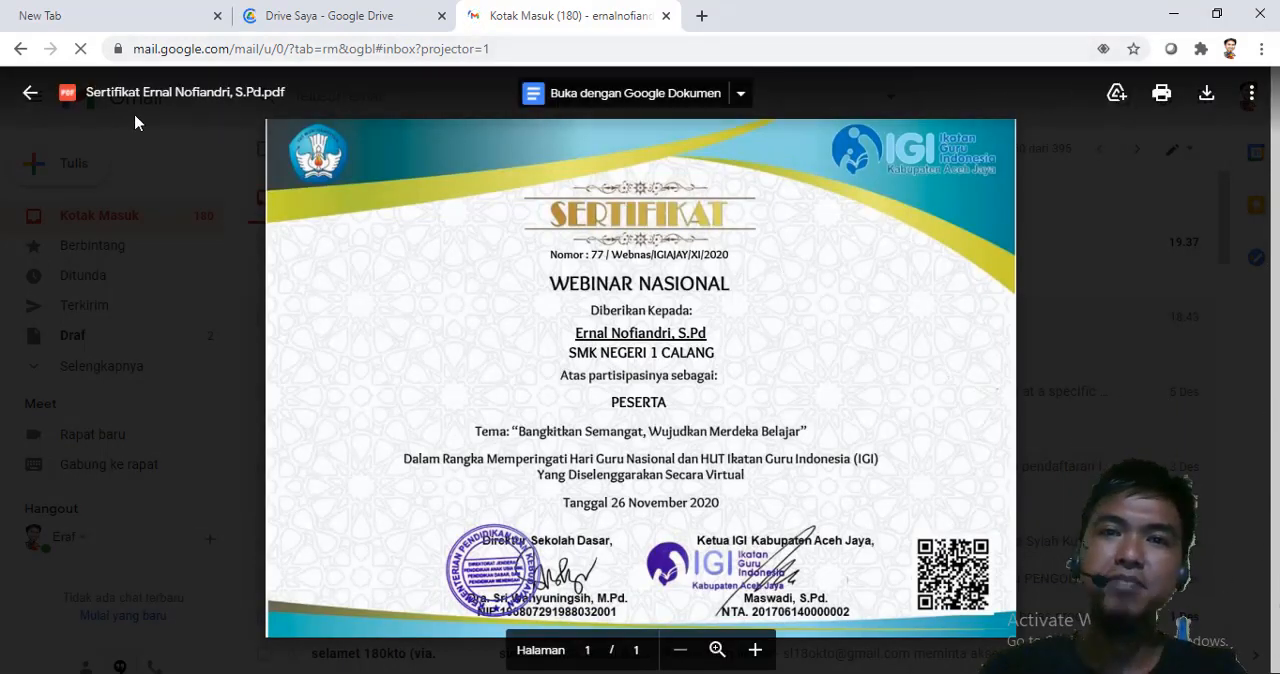
left_click(31, 98)
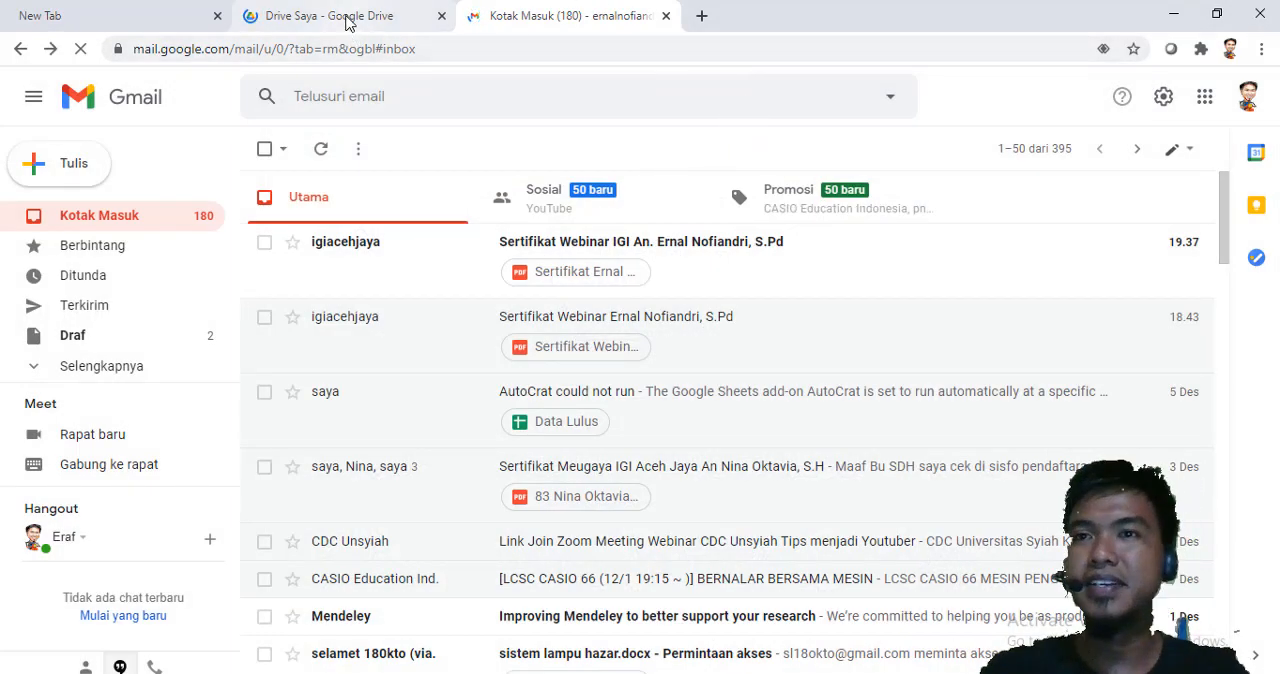
left_click(1174, 14)
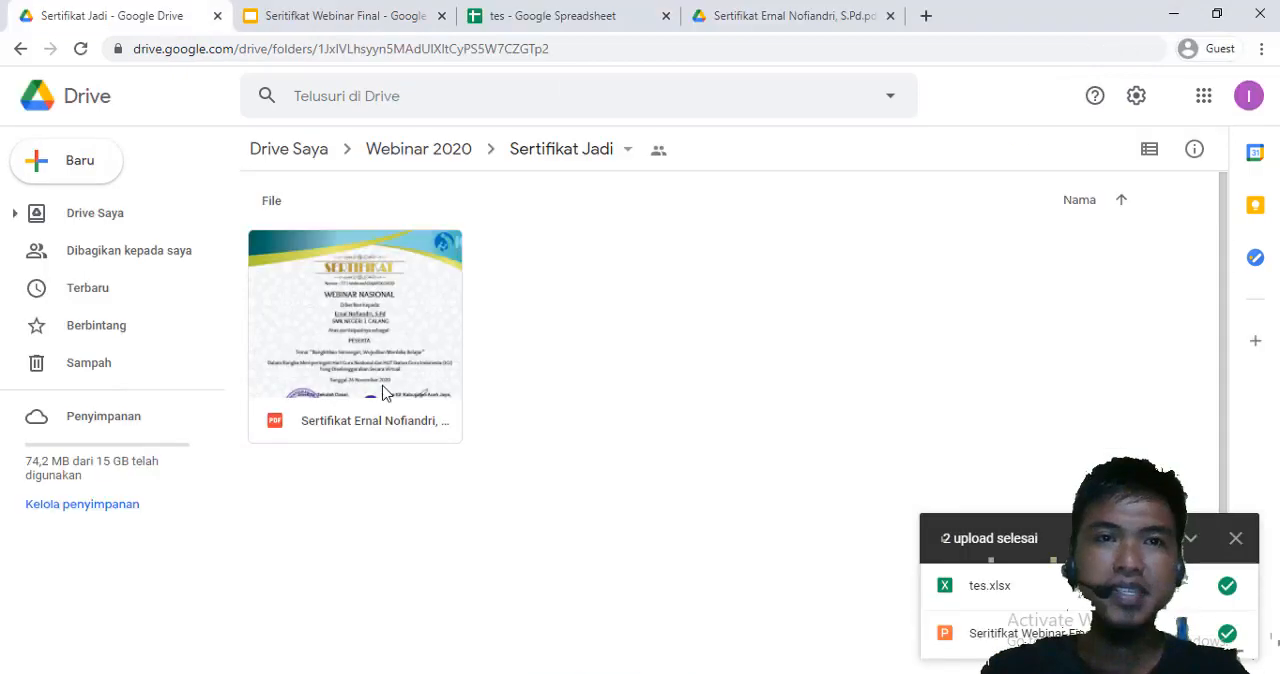
Revisit the tes spreadsheet, close the Seritifkat Webinar Final template, and collapse the upload list in Drive's Sertifikat Jadi folder
left_click(332, 20)
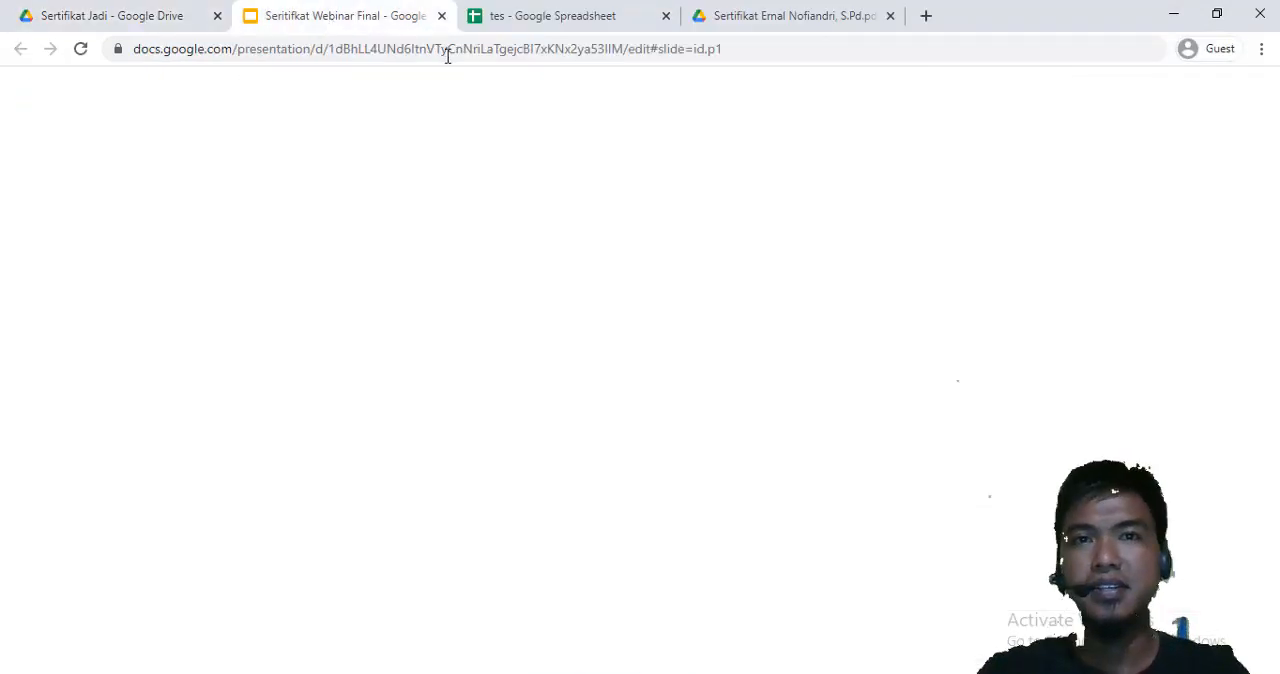
left_click(585, 20)
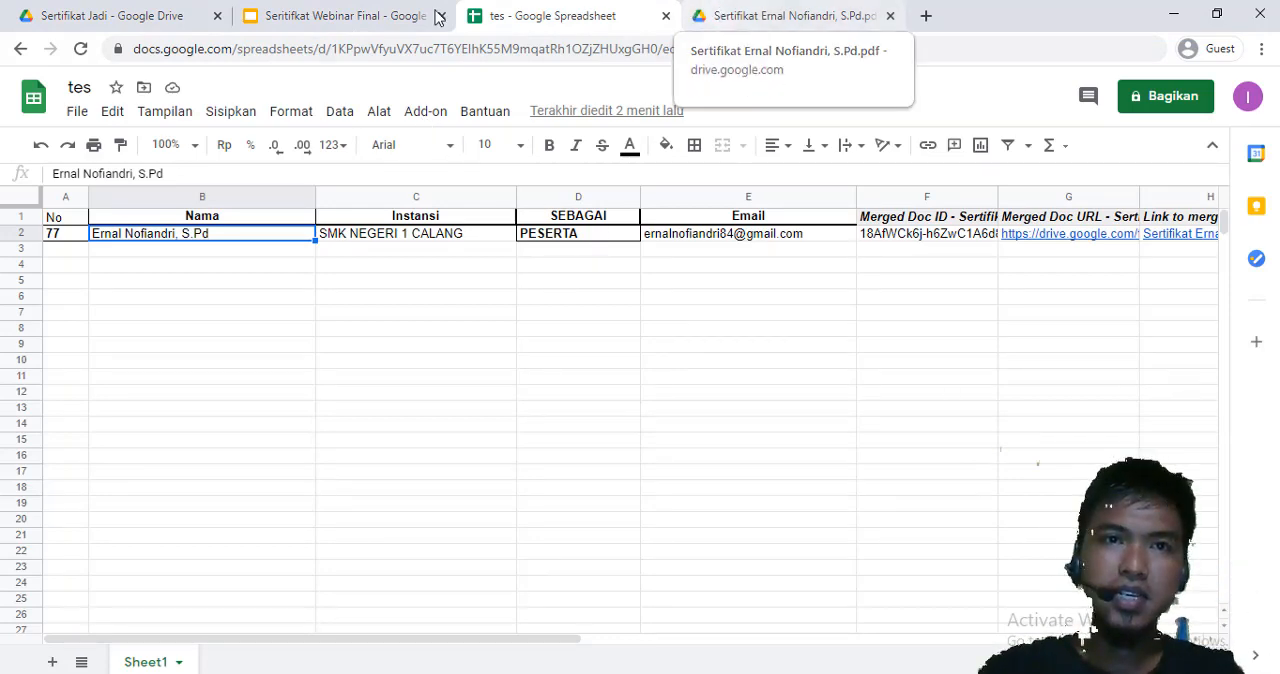
left_click(373, 25)
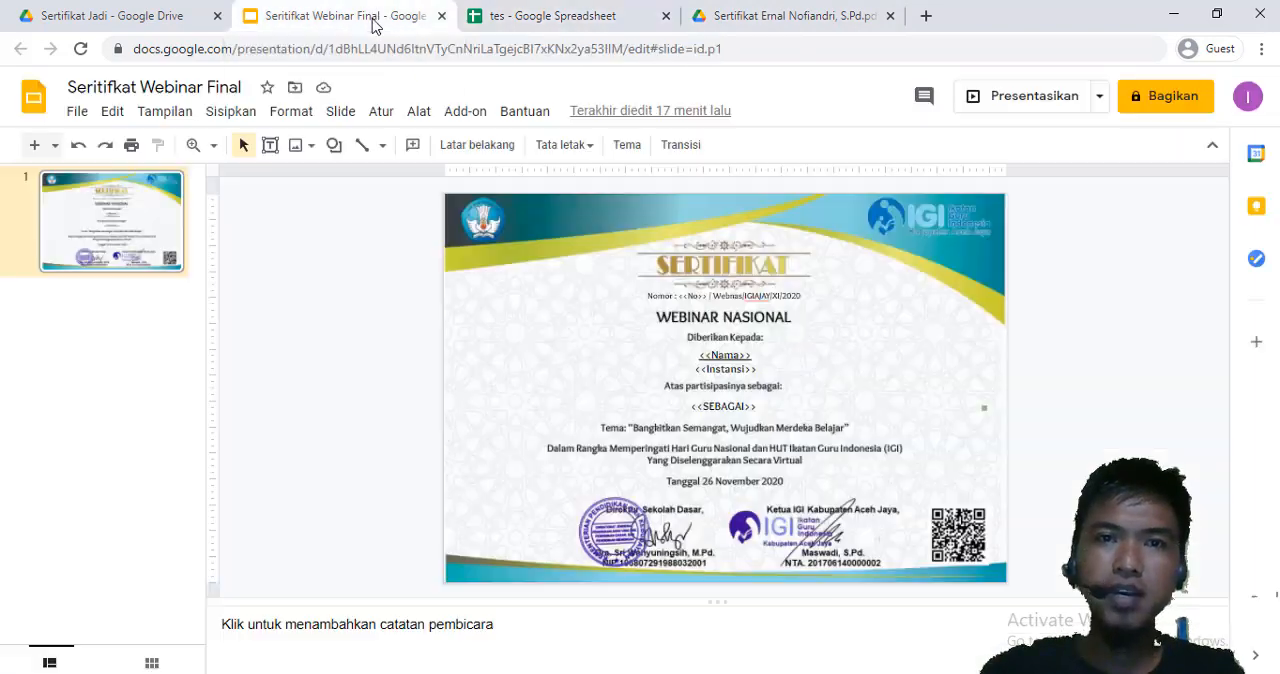
left_click(441, 16)
left_click(166, 20)
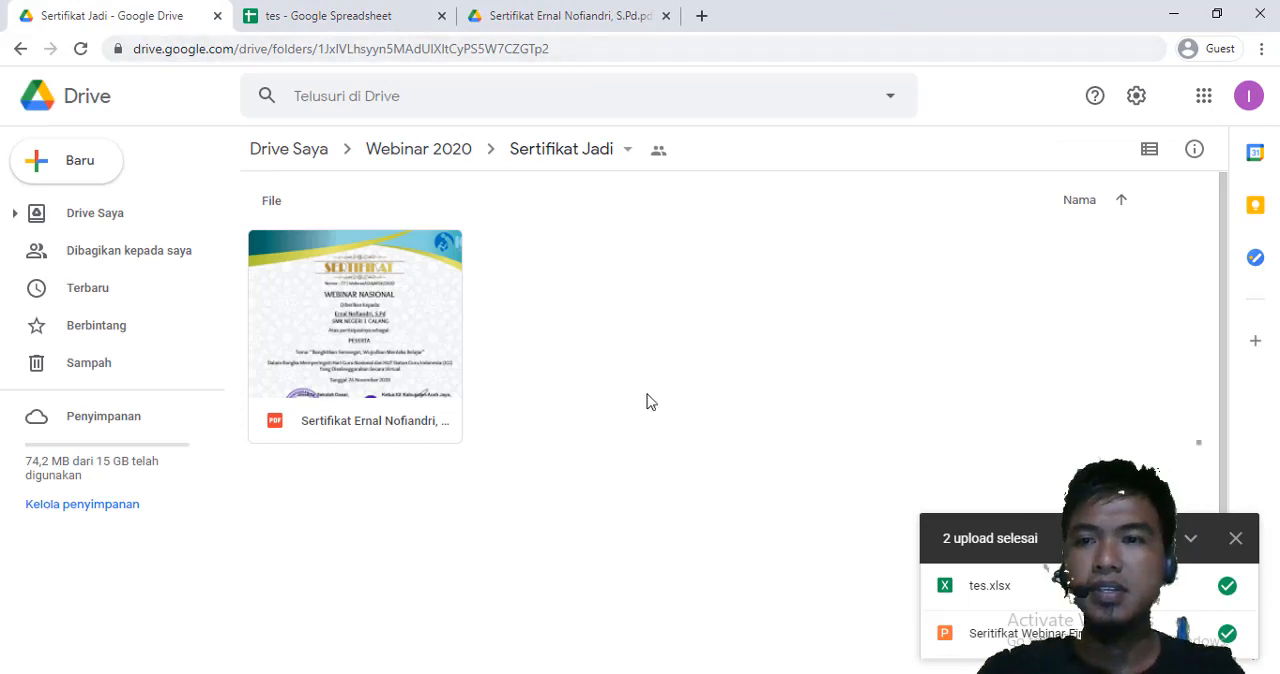
left_click(1199, 538)
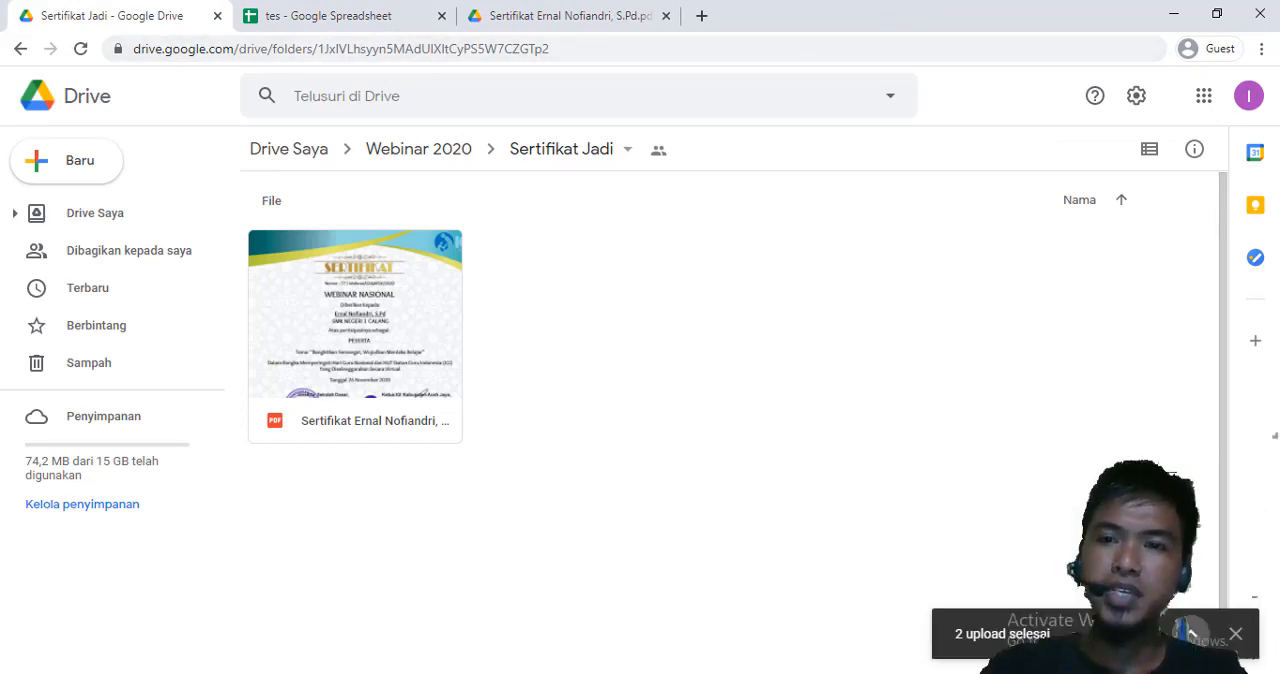